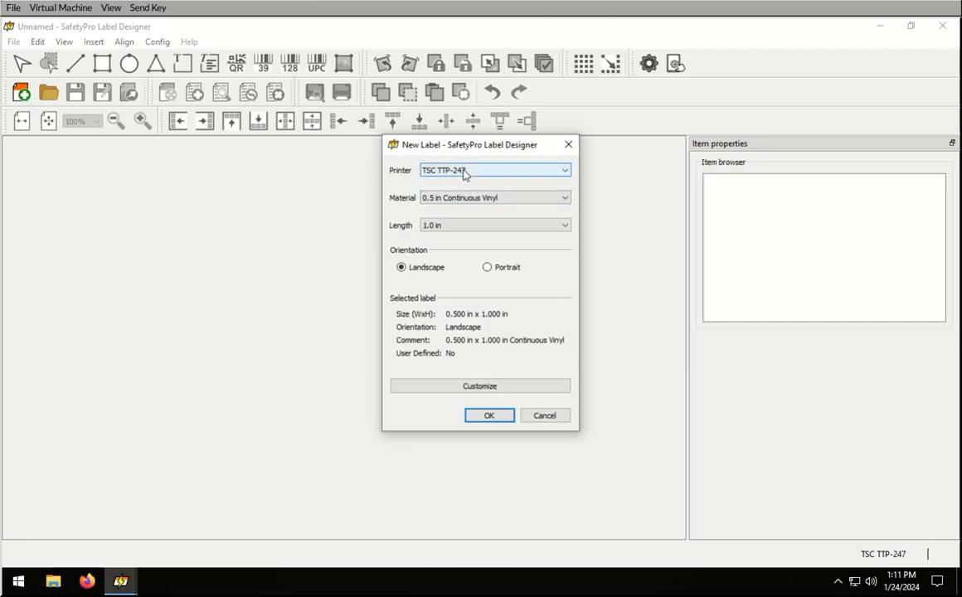
- Set the new label's material to 4.0 in Continuous Vinyl and its length to 6.0 in
click(462, 201)
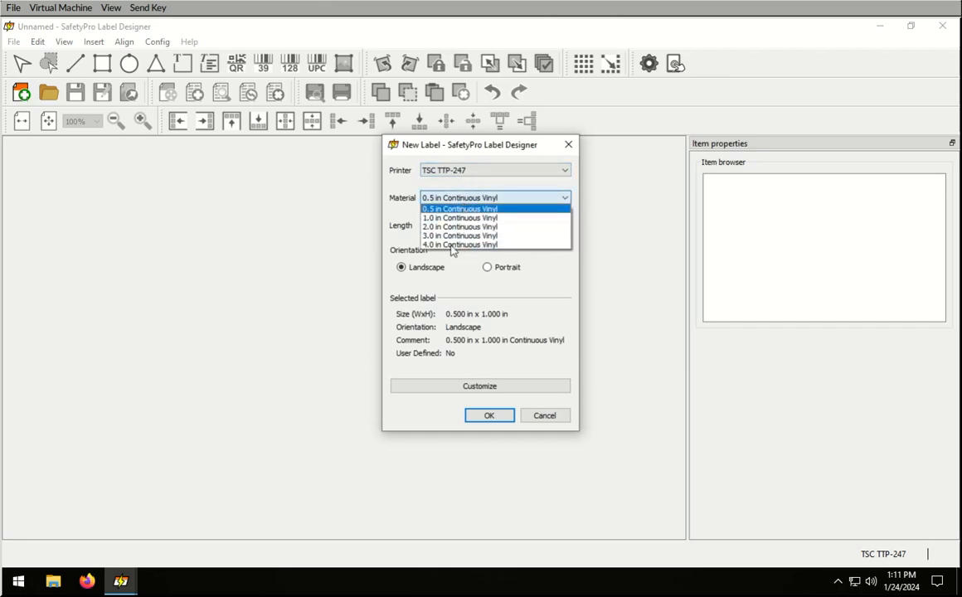
click(452, 245)
click(441, 226)
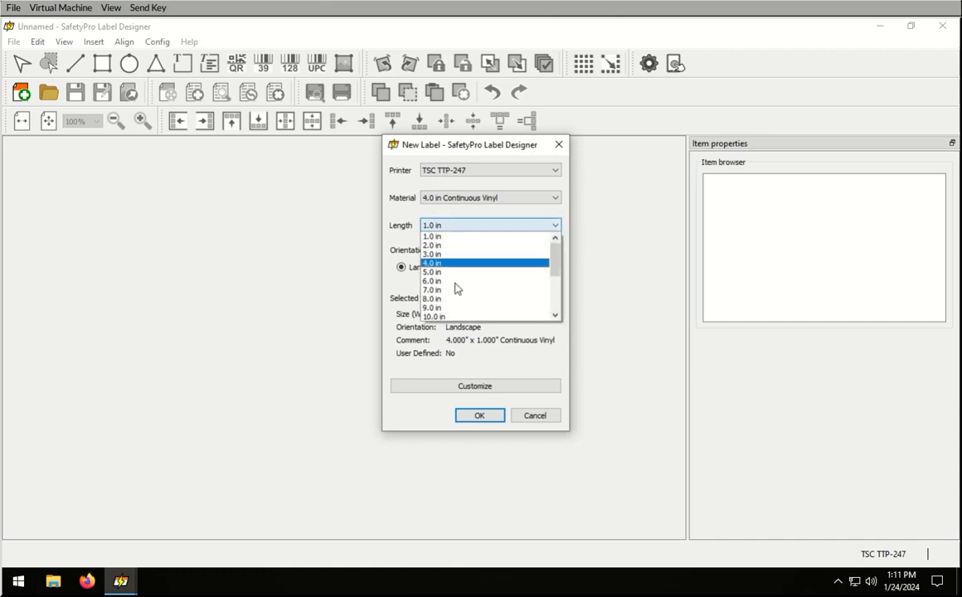
click(448, 286)
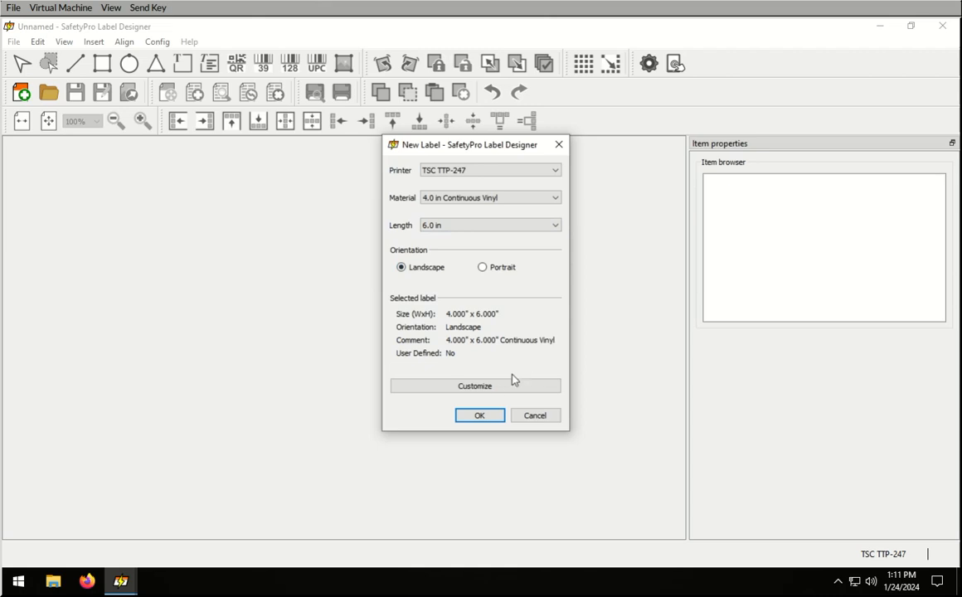
- Review the available label lengths and the custom label size options without changing them
click(556, 226)
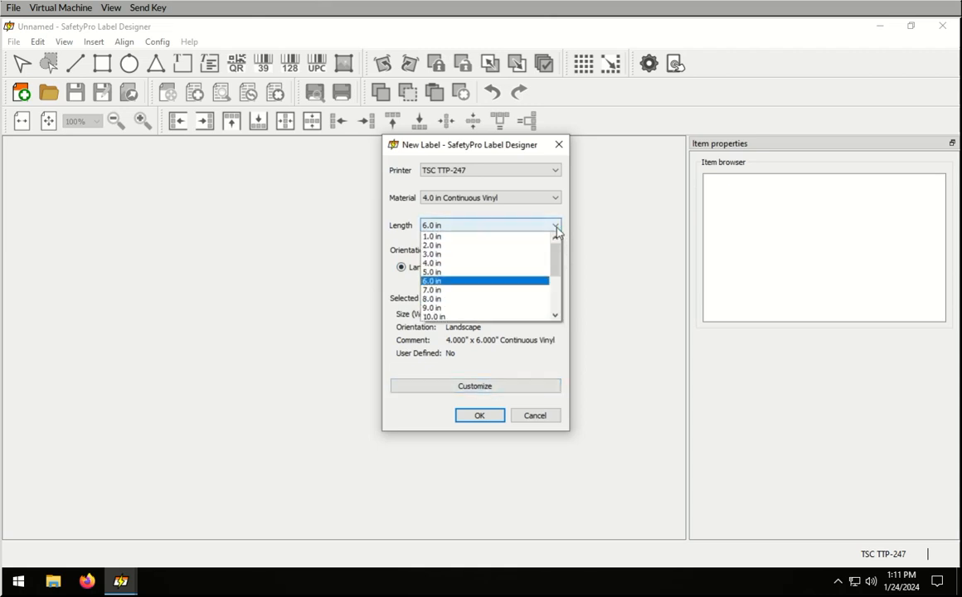
drag(554, 284, 558, 249)
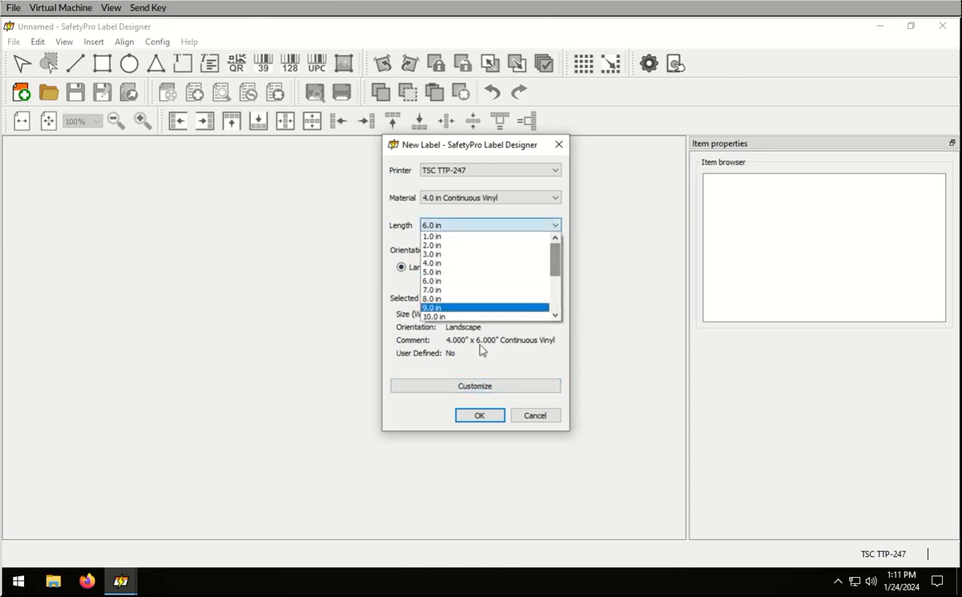
click(476, 373)
click(465, 388)
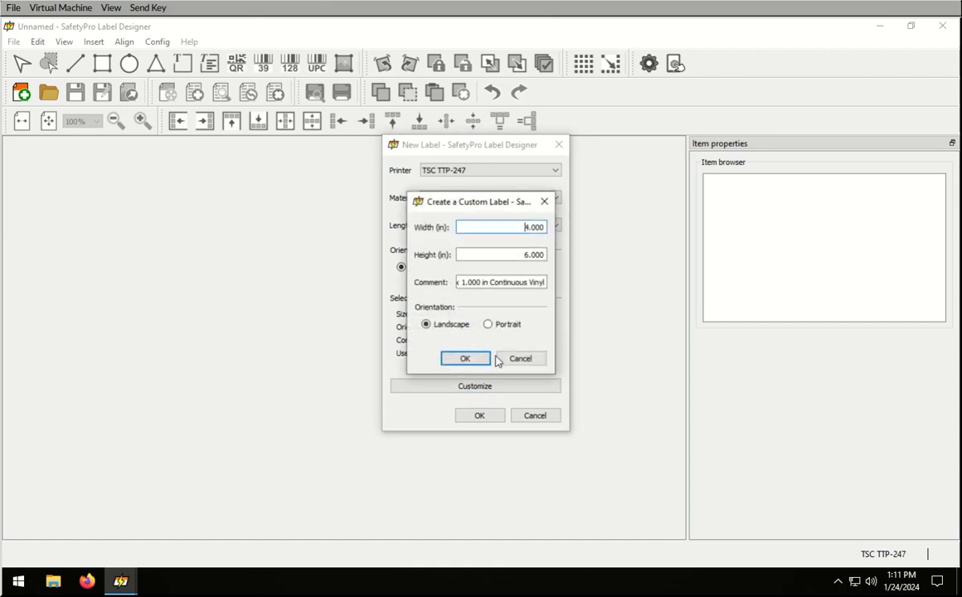
click(509, 359)
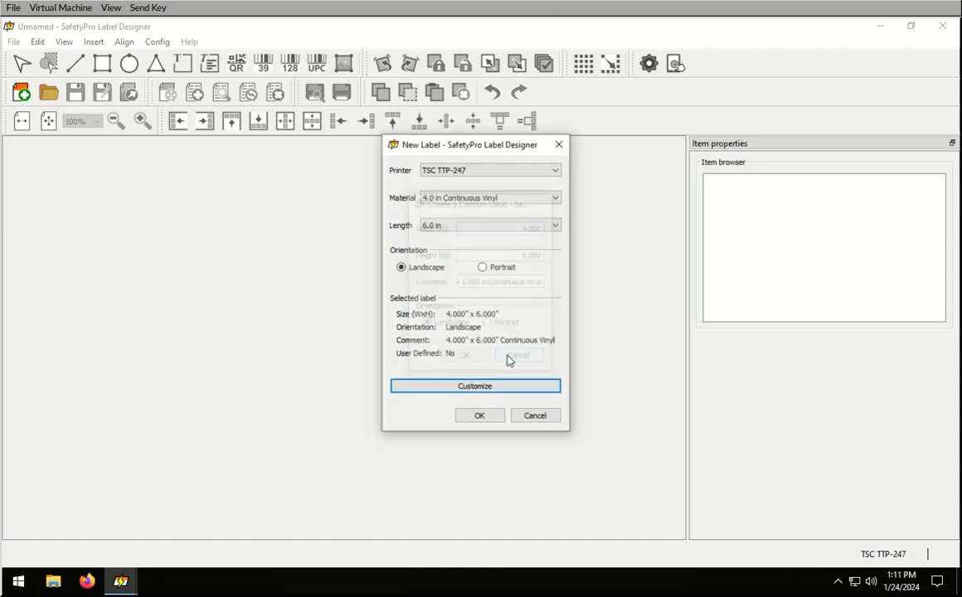
- Create the new 4 x 6 in landscape label
click(480, 417)
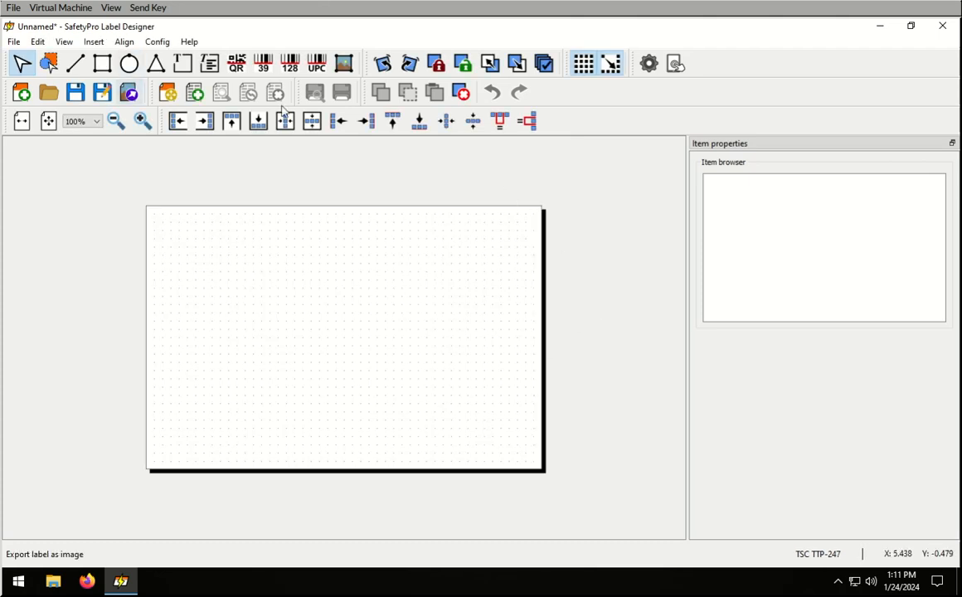
- Change the toolbar icons in normal mode to a smaller size
click(648, 65)
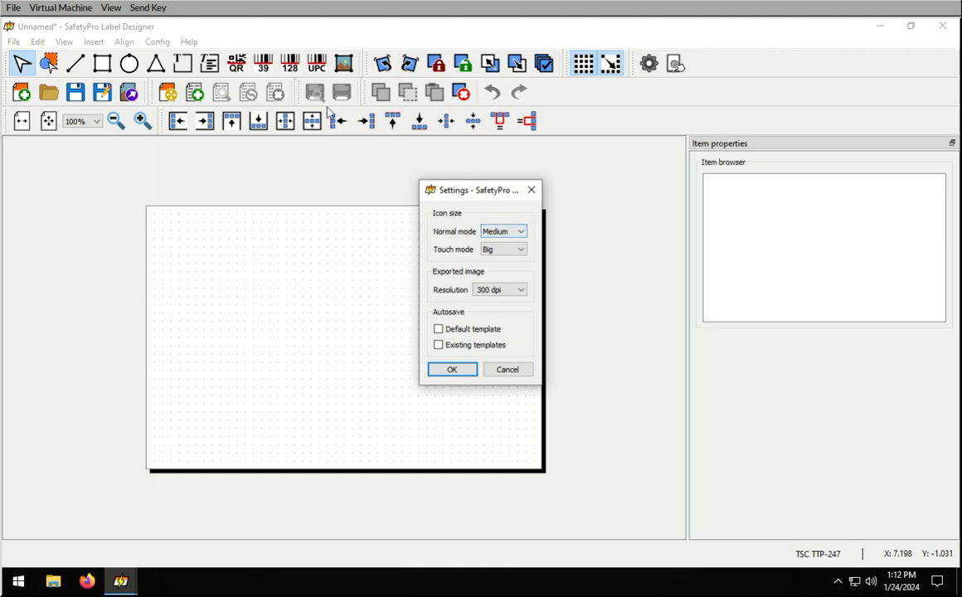
click(501, 237)
click(496, 239)
click(451, 370)
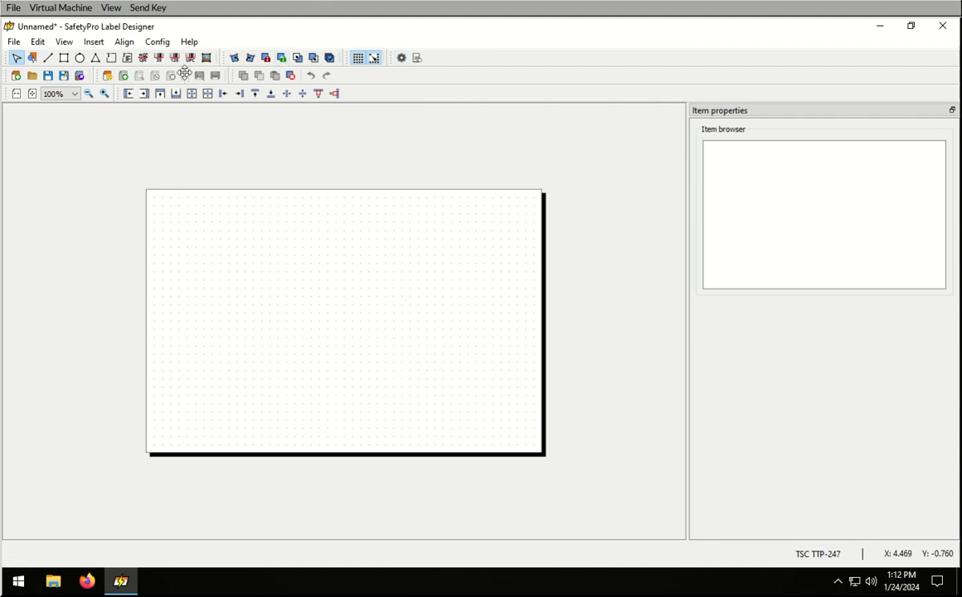
- Set the normal mode icon size back to Medium
click(402, 59)
click(506, 231)
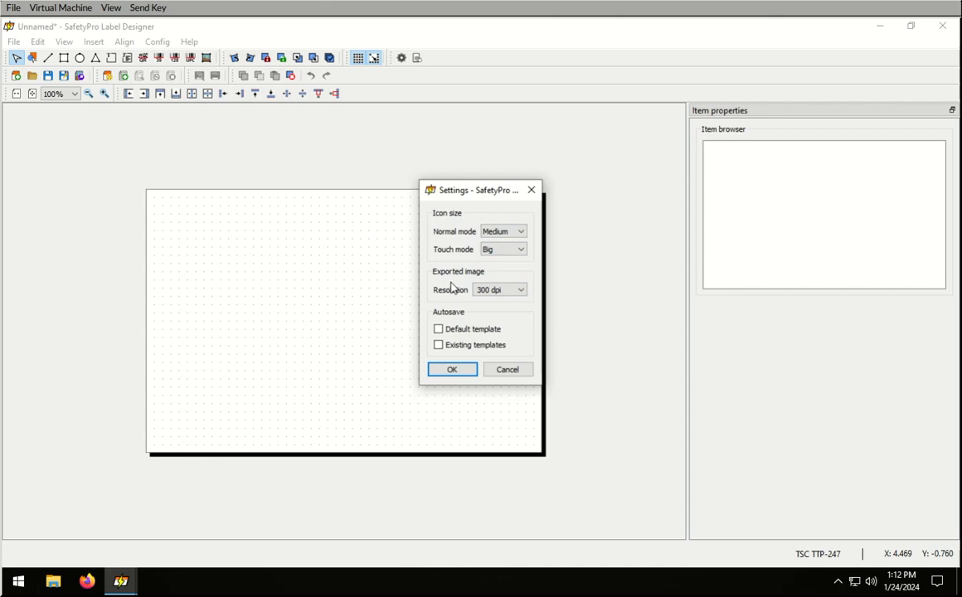
click(457, 372)
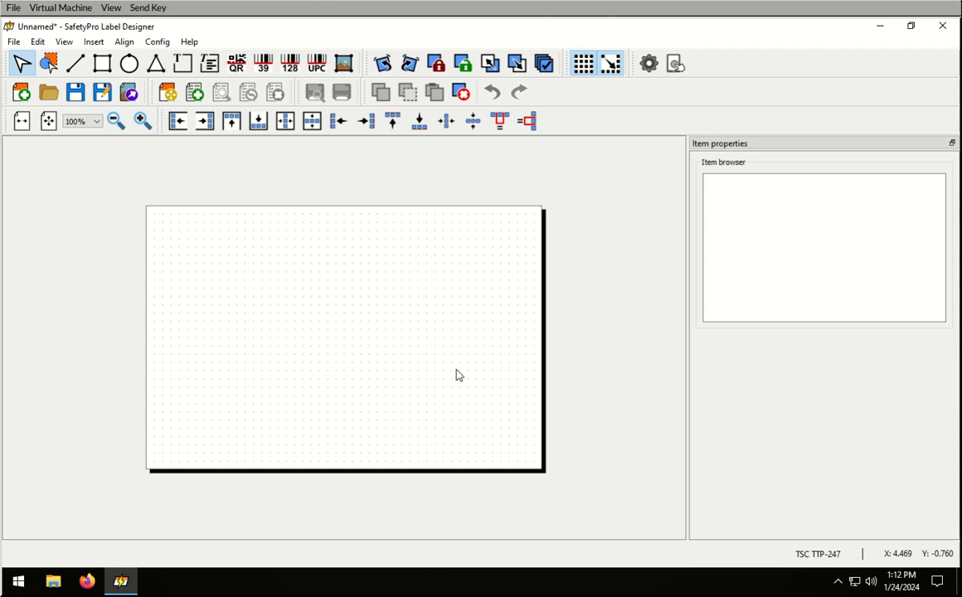
- Turn touch mode on and off again to try the larger toolbar icons
click(675, 66)
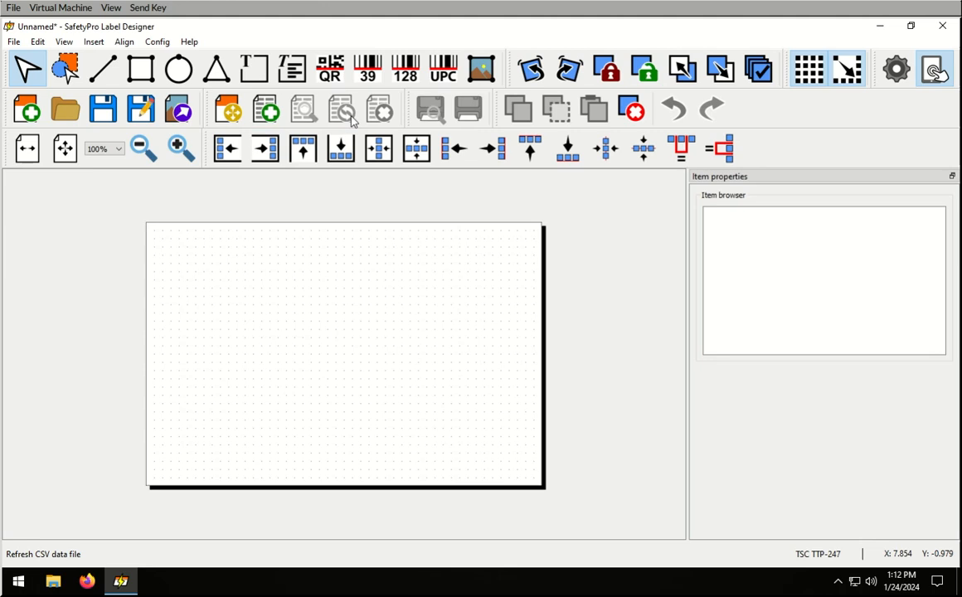
click(935, 71)
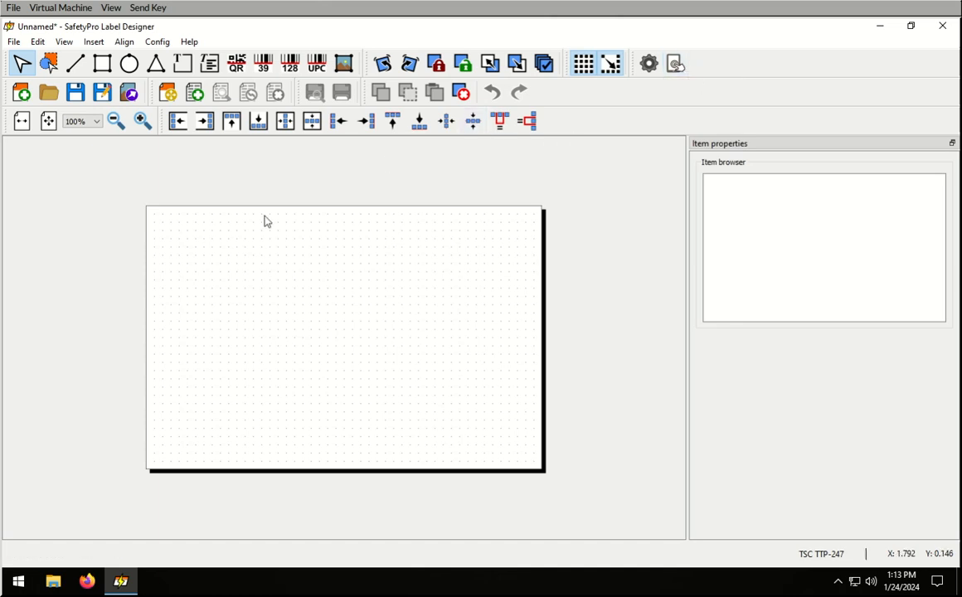
- Examine the list of toolbars that can be shown and the object types available for insertion
click(64, 41)
mouse_move(108, 278)
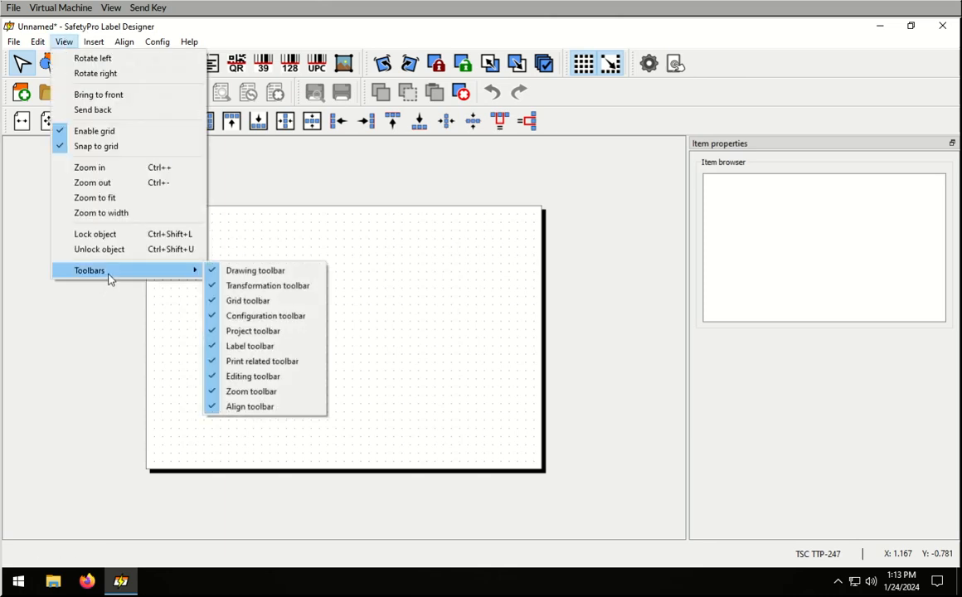
click(289, 154)
mouse_move(296, 91)
mouse_down()
mouse_move(339, 150)
mouse_move(339, 172)
mouse_move(337, 125)
mouse_move(306, 93)
mouse_up()
mouse_move(168, 121)
mouse_down()
mouse_move(12, 199)
mouse_move(150, 528)
mouse_move(131, 539)
mouse_move(132, 526)
mouse_move(279, 378)
mouse_move(166, 122)
mouse_up()
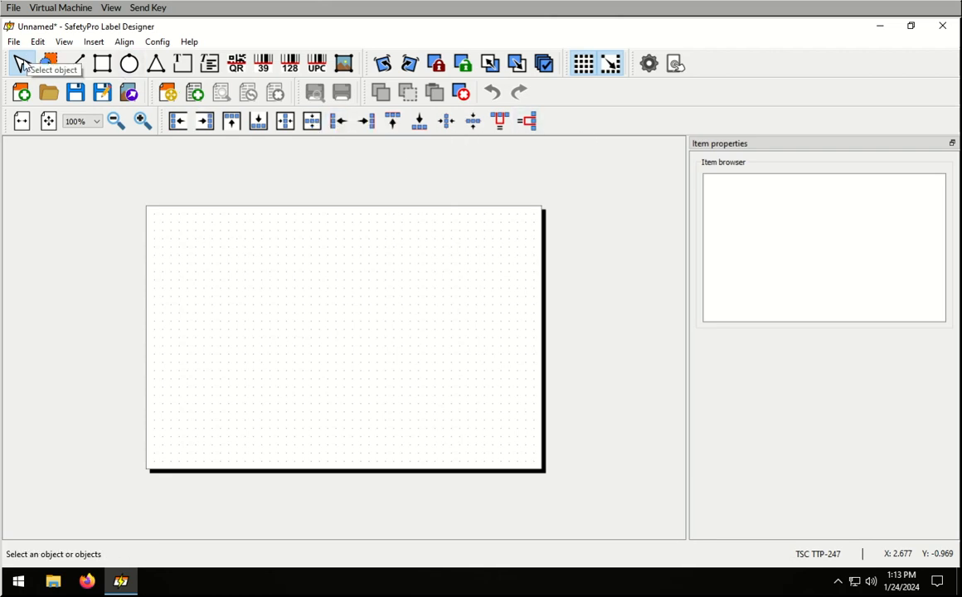
click(94, 42)
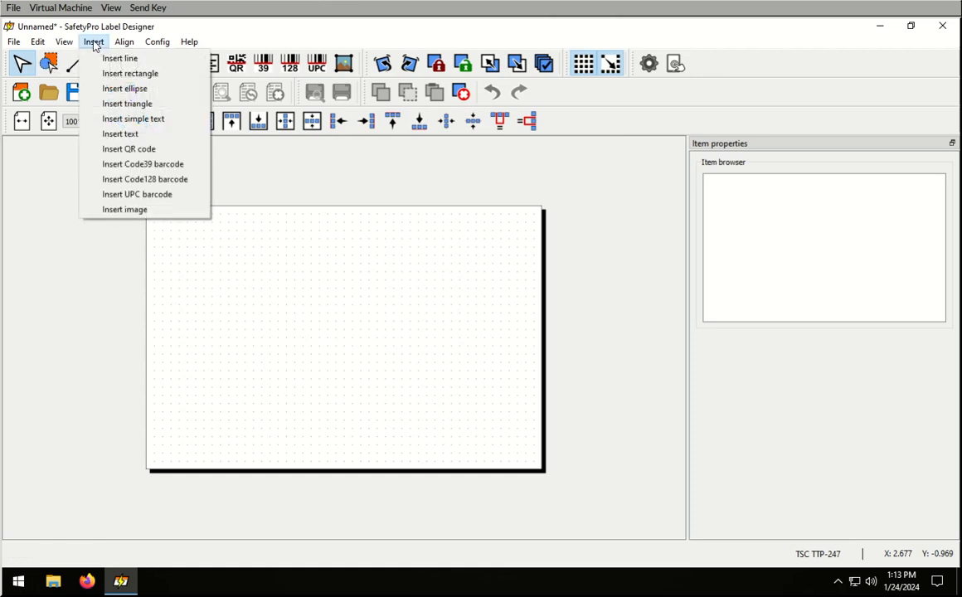
click(94, 42)
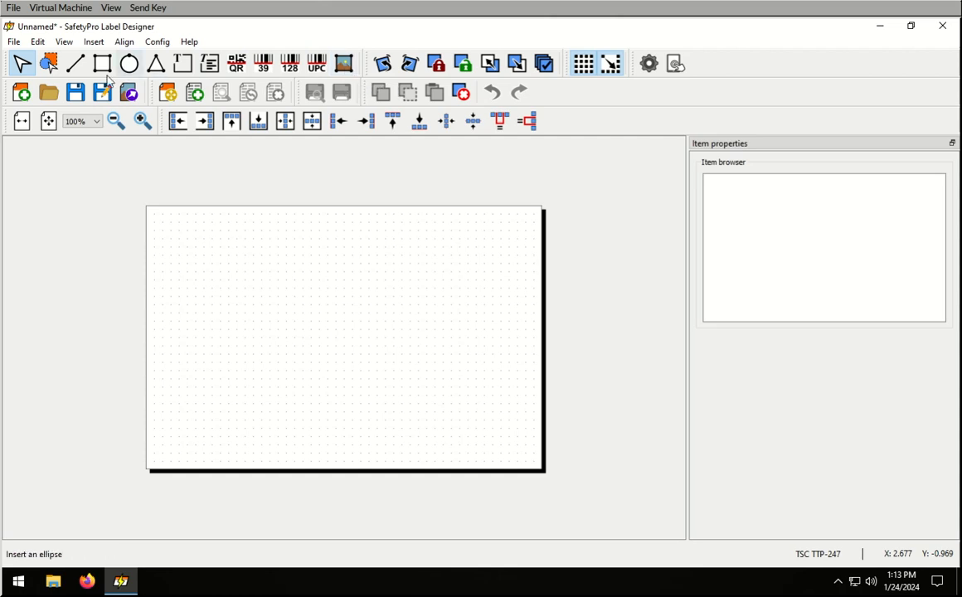
- Draw a horizontal line near the label's upper-left corner and a rectangle of about 1.5 x 1.5 in below it
click(75, 64)
drag(180, 238, 278, 238)
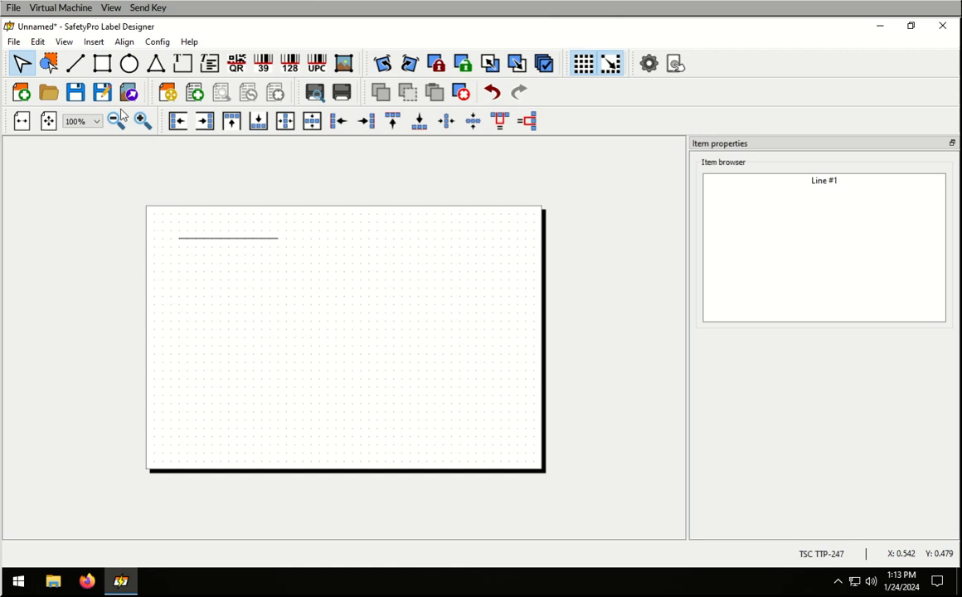
click(102, 63)
drag(303, 378, 203, 281)
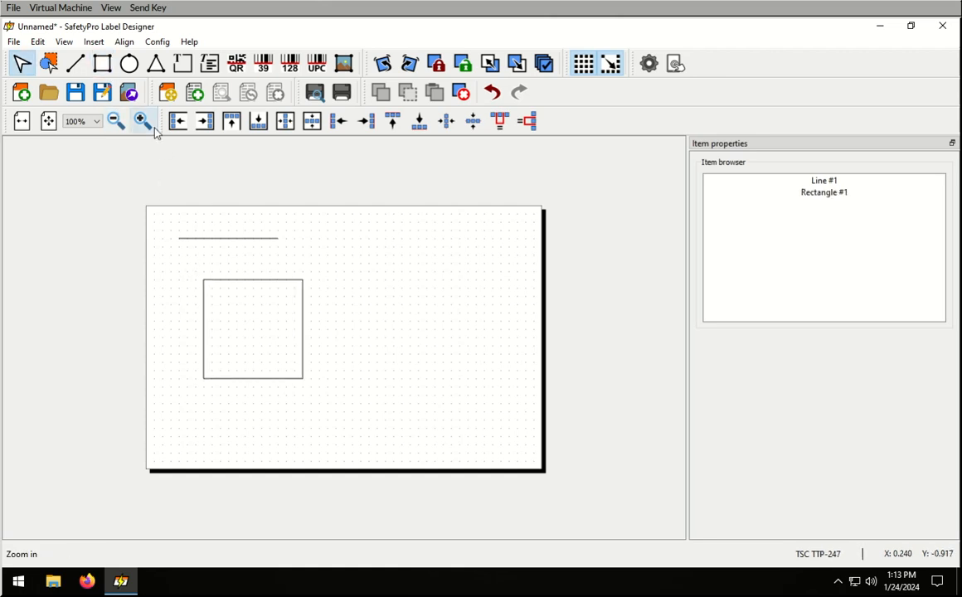
- Add a circular ellipse beside the rectangle and a triangle of about 1.5 x 1.5 in near the label's lower-right corner
click(129, 64)
drag(334, 238, 434, 338)
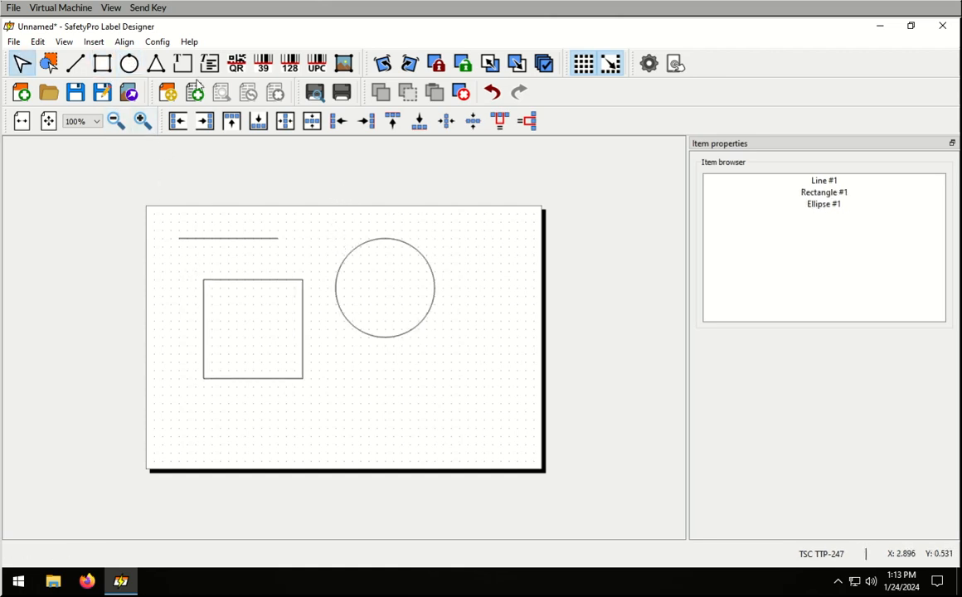
click(155, 64)
click(416, 372)
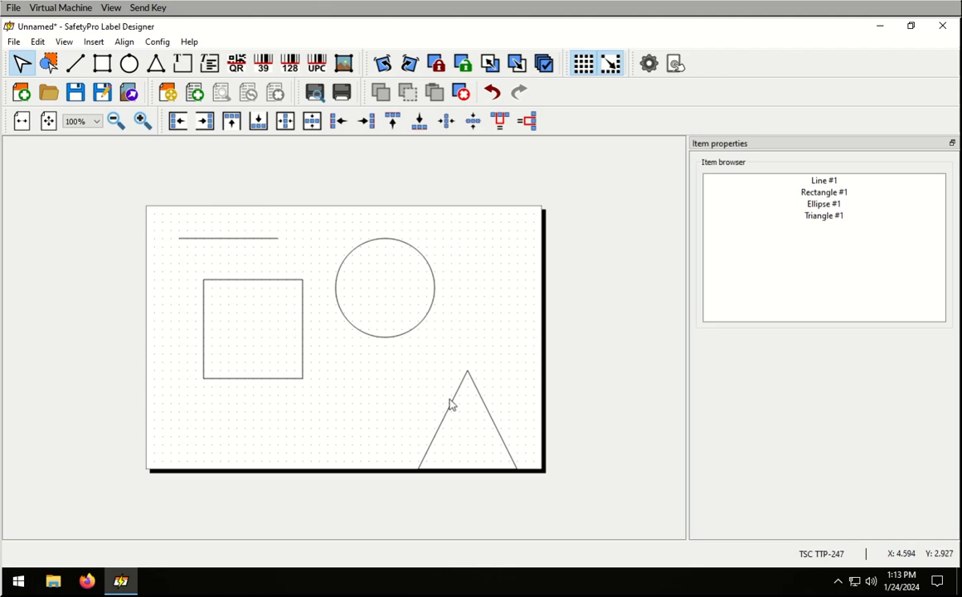
- Resize the triangle to about 1.625 x 1.125 in and place it below the circle at about X 3.5, Y 2.125 in
drag(437, 393, 389, 346)
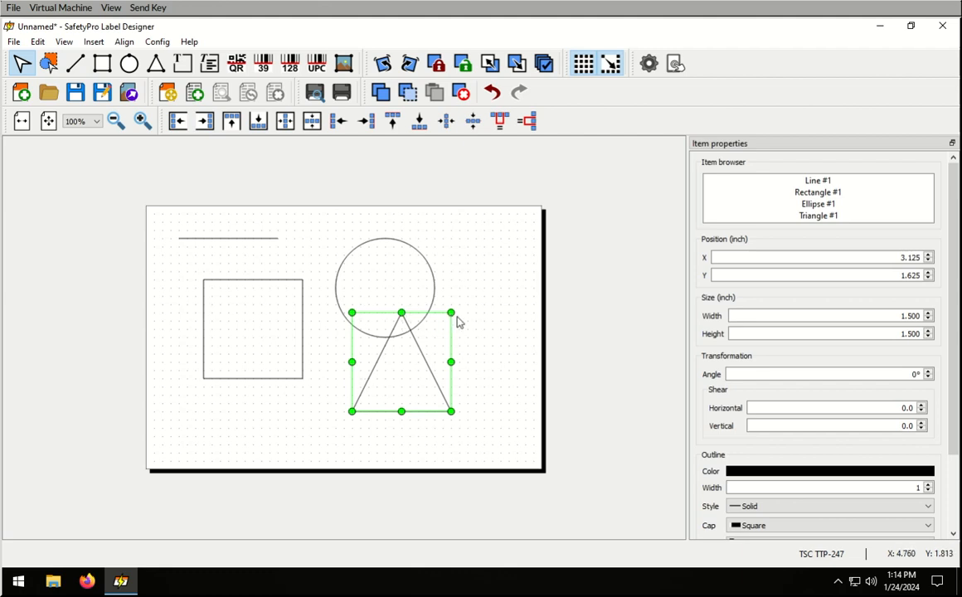
drag(451, 313, 459, 337)
drag(421, 367, 444, 374)
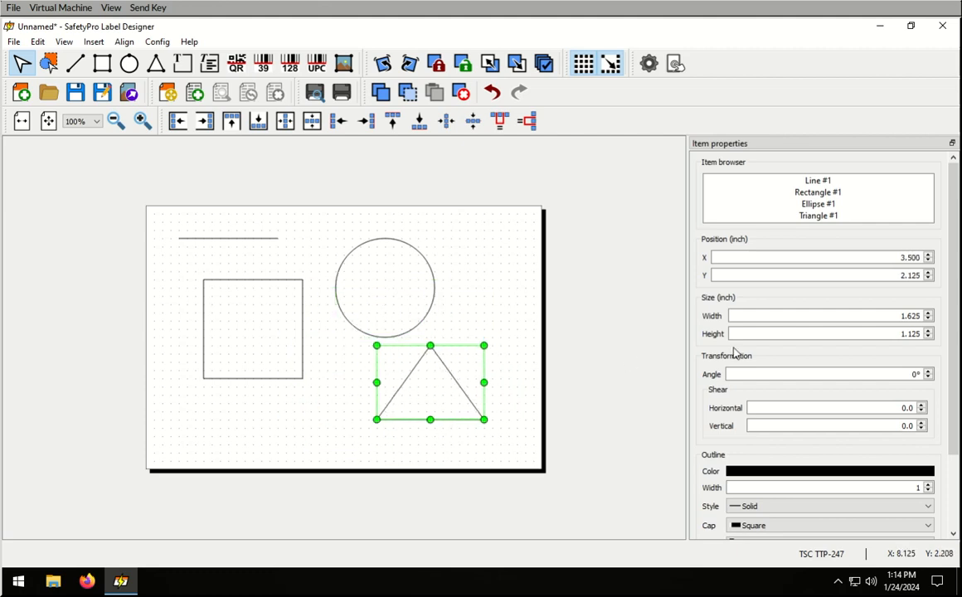
- Set the rectangle's width and height to 2 in
click(290, 288)
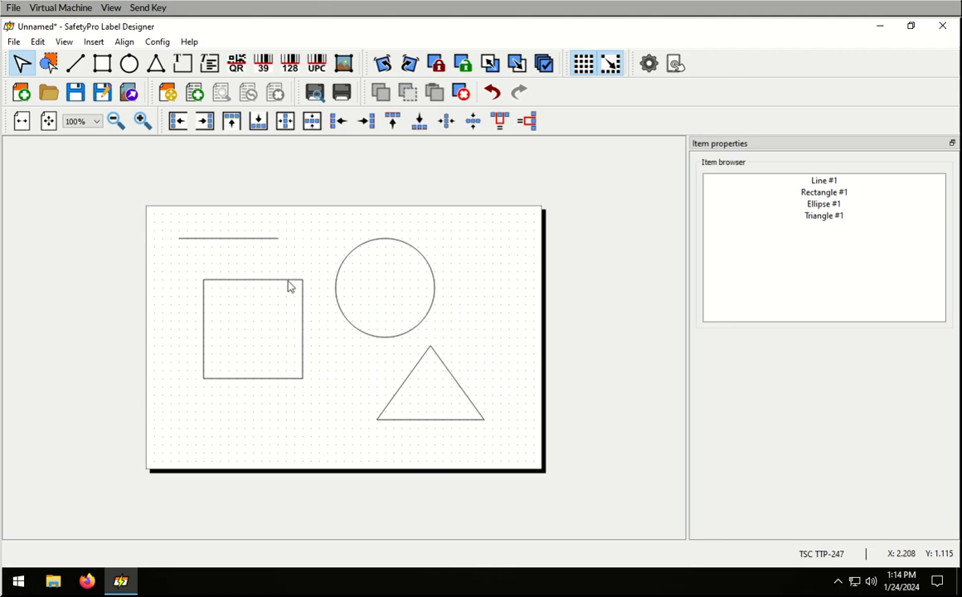
click(291, 281)
double_click(863, 317)
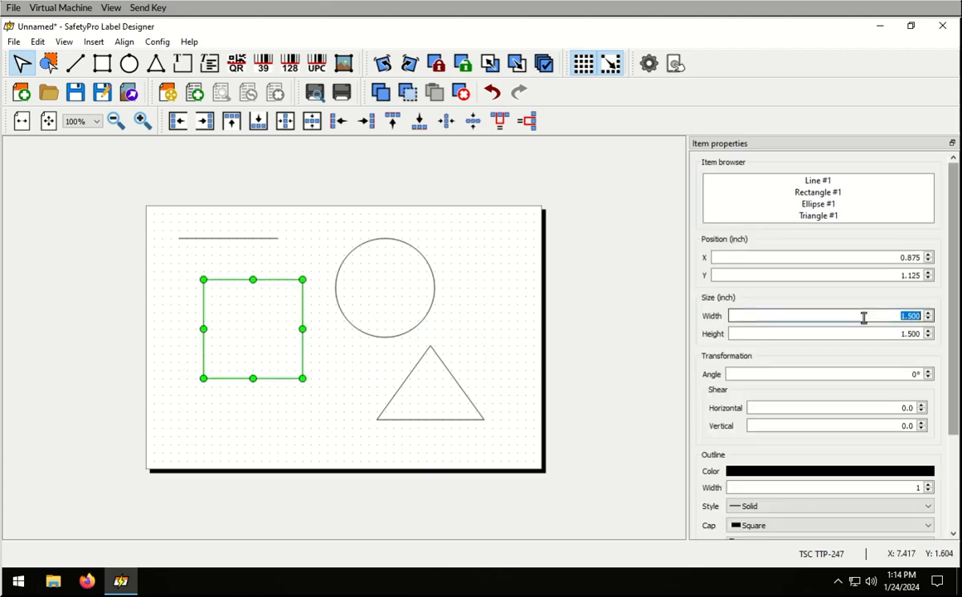
text(2)
key(Tab)
text(2)
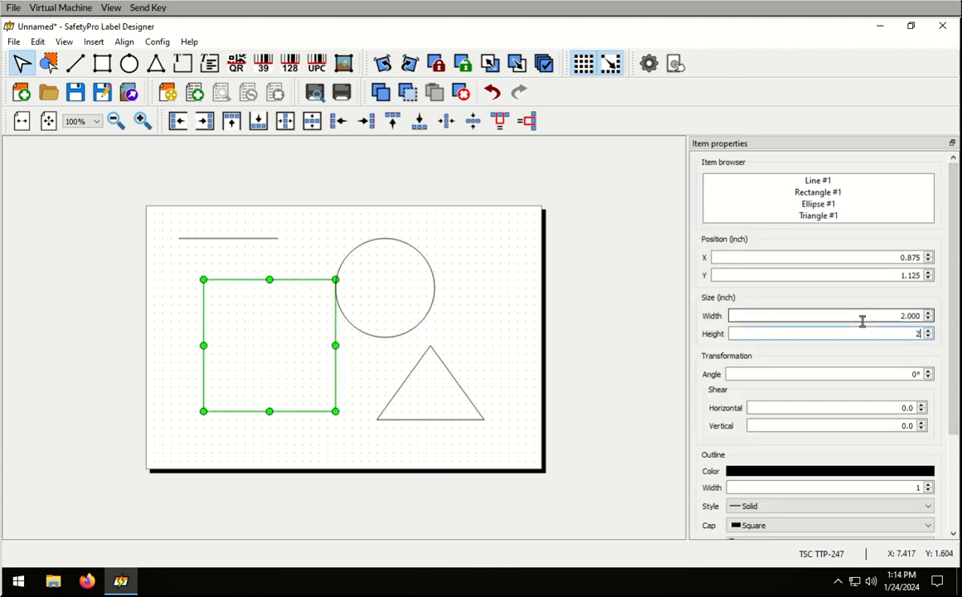
key(Tab)
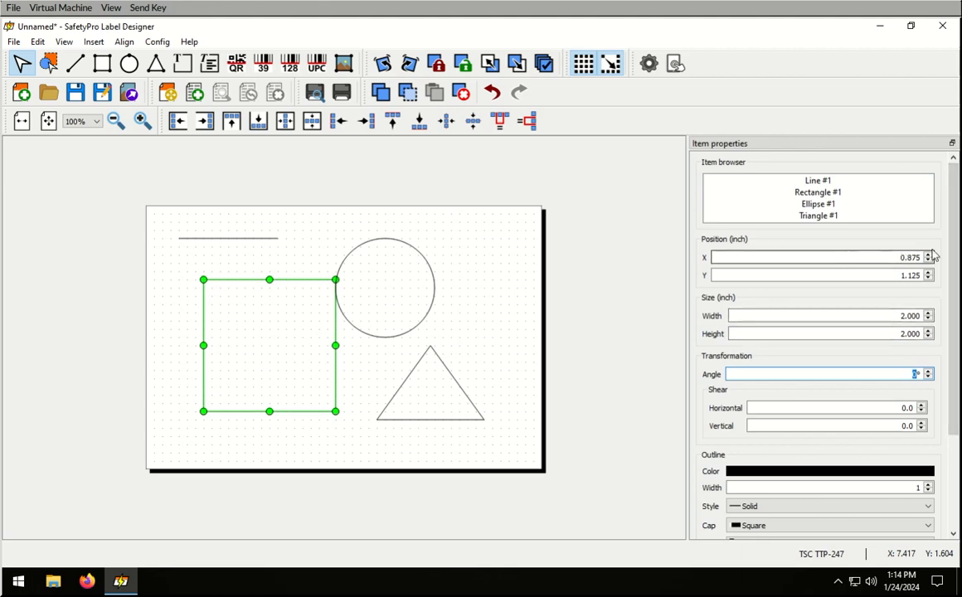
- Try rotating the rectangle to 10° and reset its angle to 0°
click(899, 257)
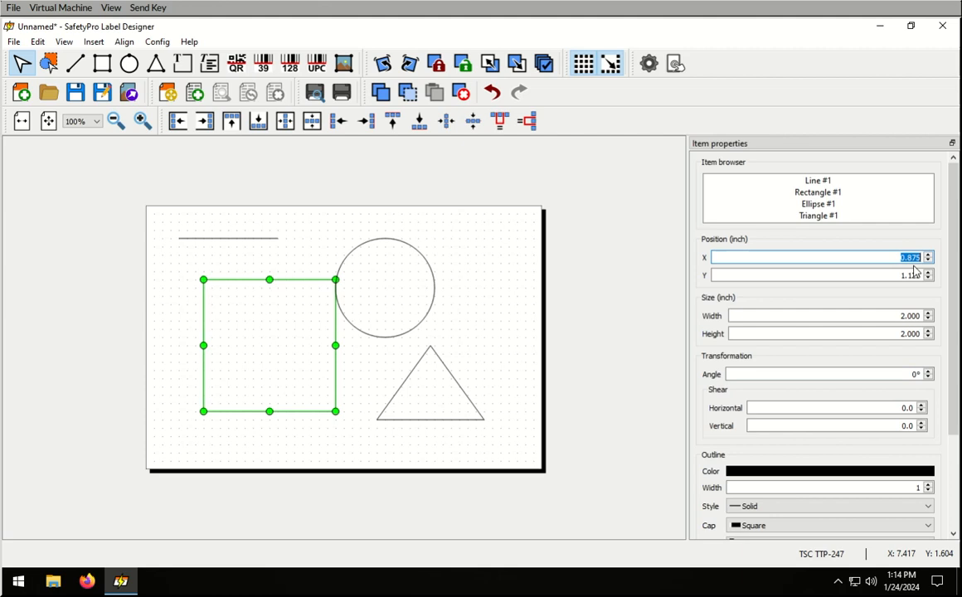
drag(952, 233, 950, 316)
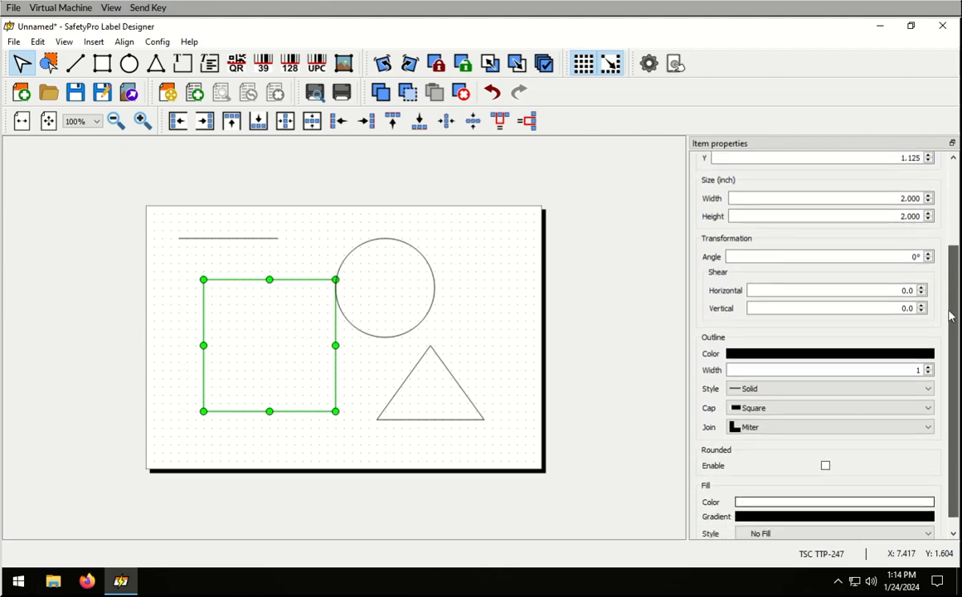
click(928, 253)
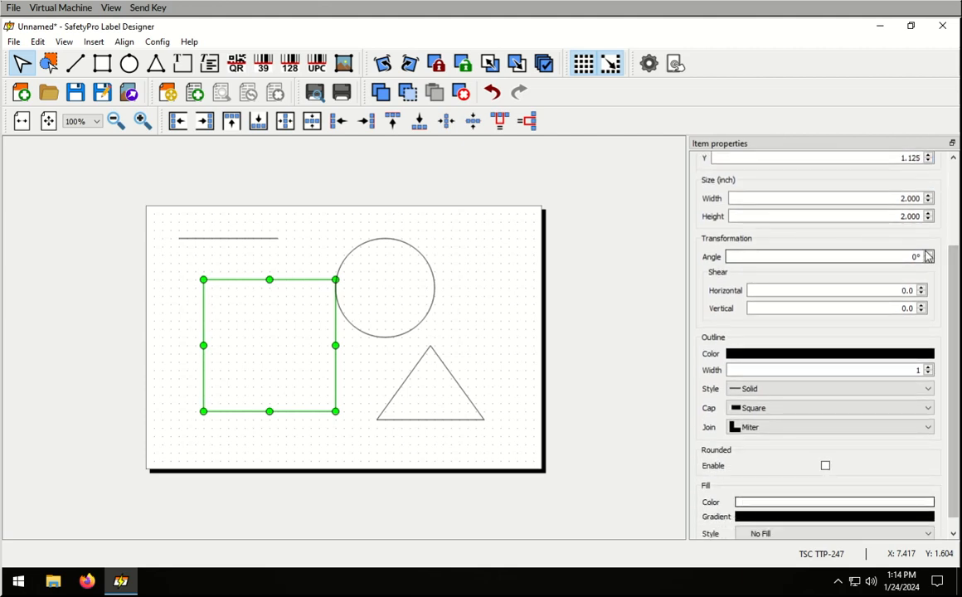
click(929, 258)
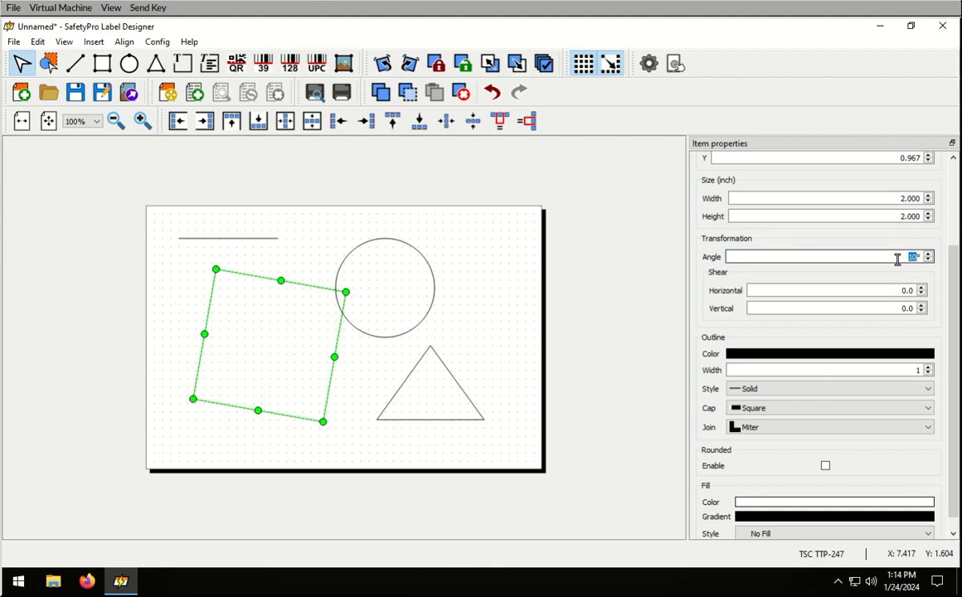
text(0)
- Try a horizontal shear of 0.5 on the rectangle and return the shear to 0.0
click(921, 287)
click(921, 287)
click(921, 286)
click(921, 287)
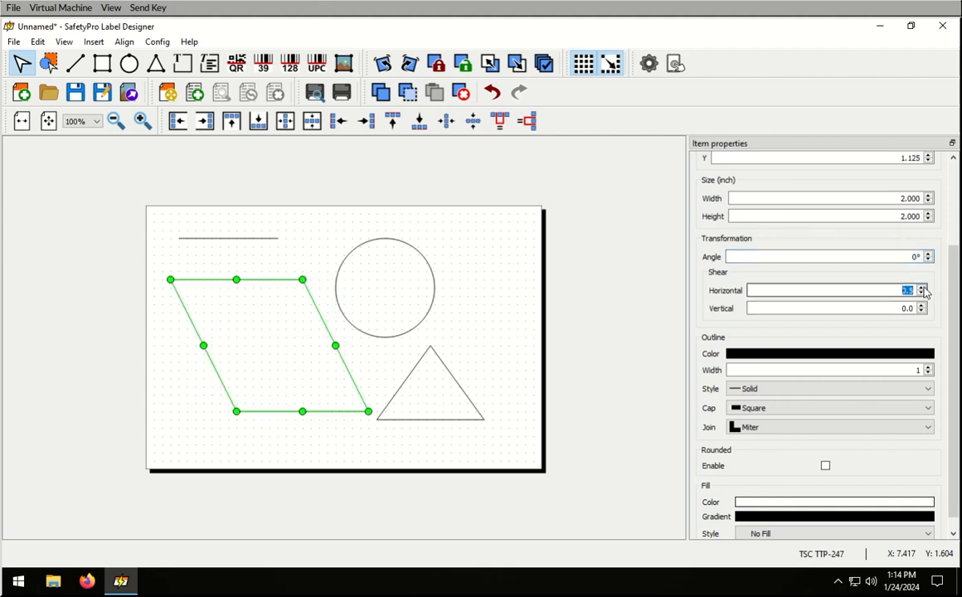
click(922, 294)
click(921, 294)
click(922, 294)
click(921, 294)
click(921, 295)
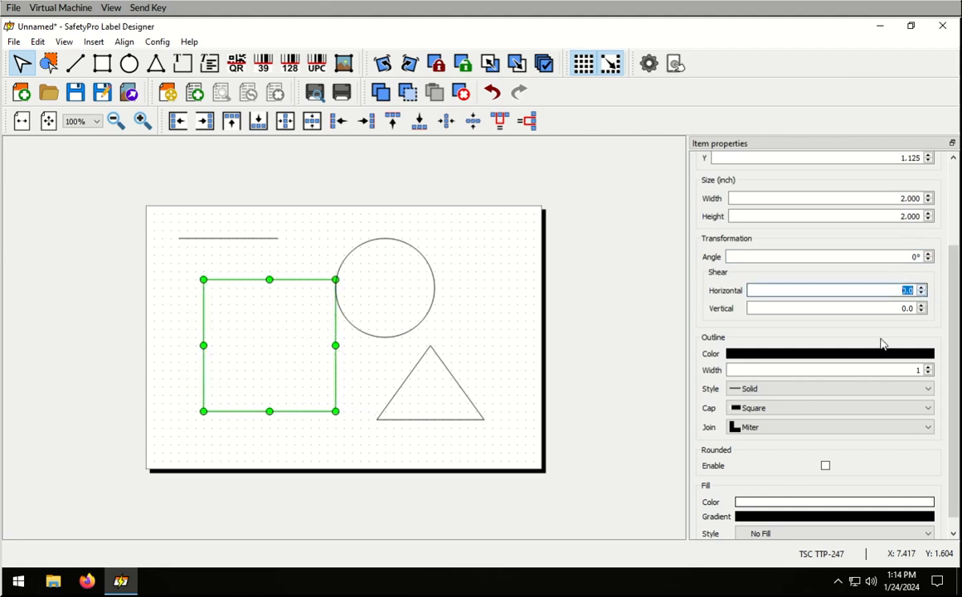
- Set the rectangle's solid outline to width 8, and try rounded corners before leaving them disabled
drag(952, 323, 947, 347)
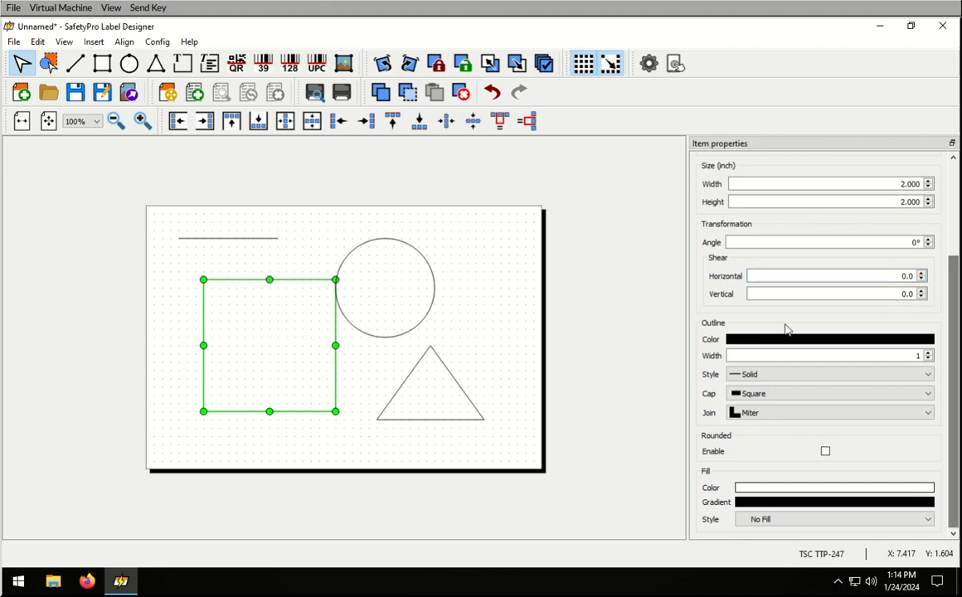
click(750, 374)
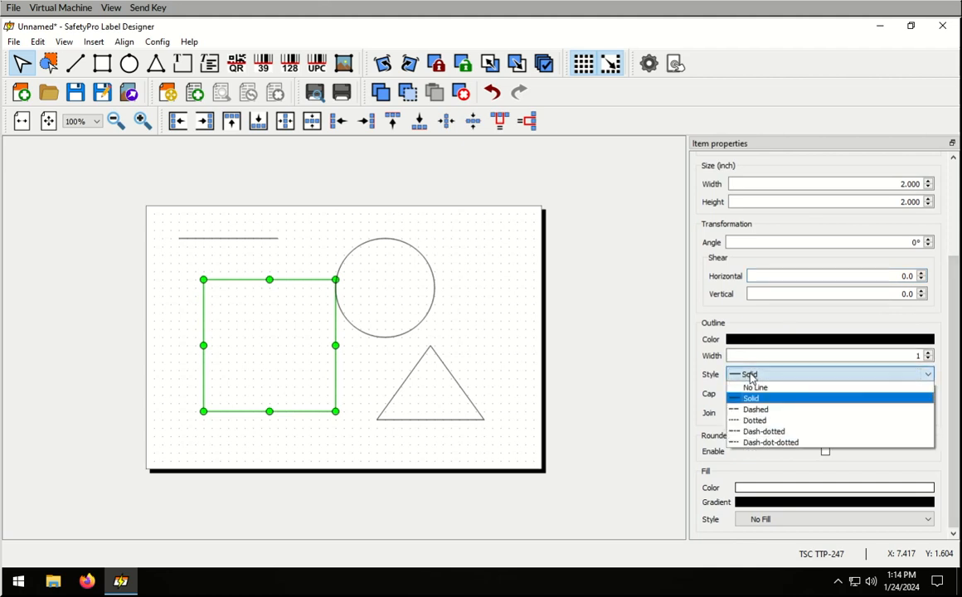
click(750, 375)
click(928, 353)
click(929, 354)
click(928, 353)
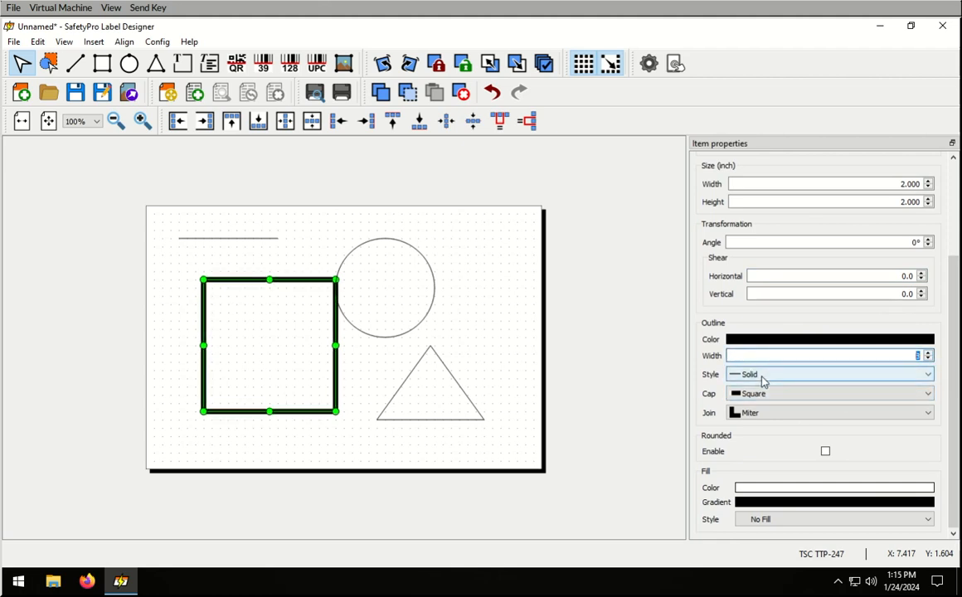
click(824, 451)
click(825, 452)
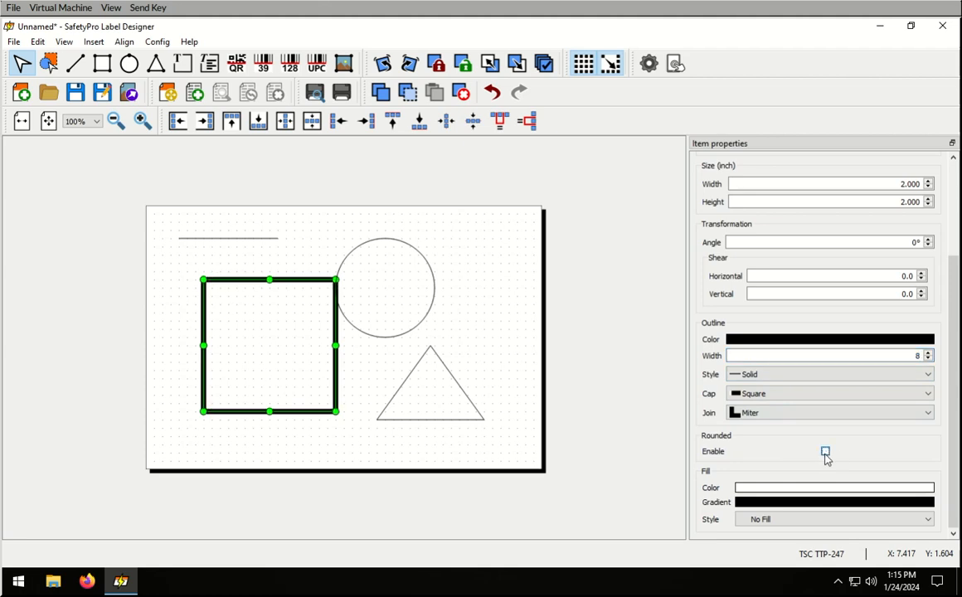
- Compare the properties offered for the line with those offered for the rectangle
click(252, 239)
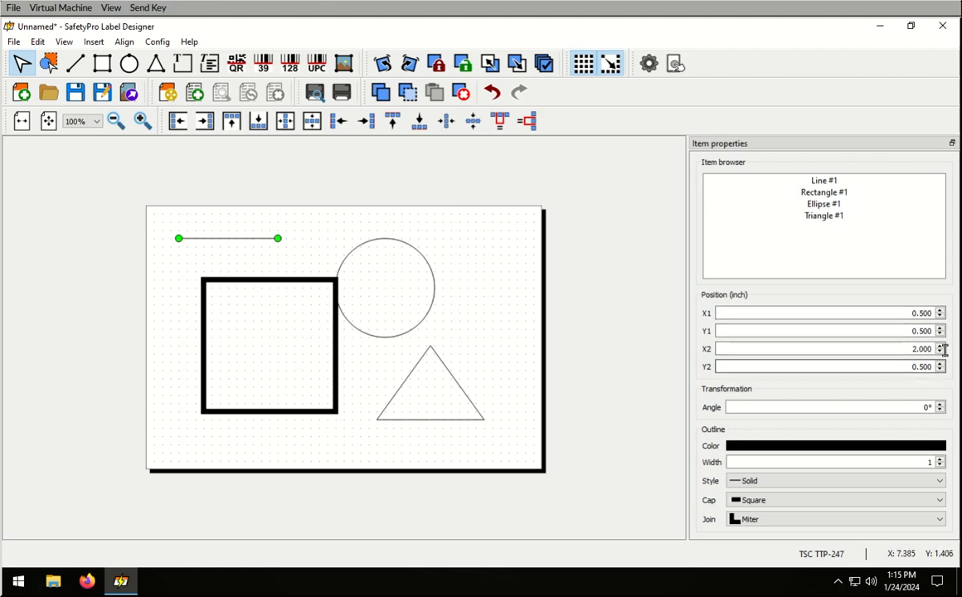
click(277, 258)
click(305, 282)
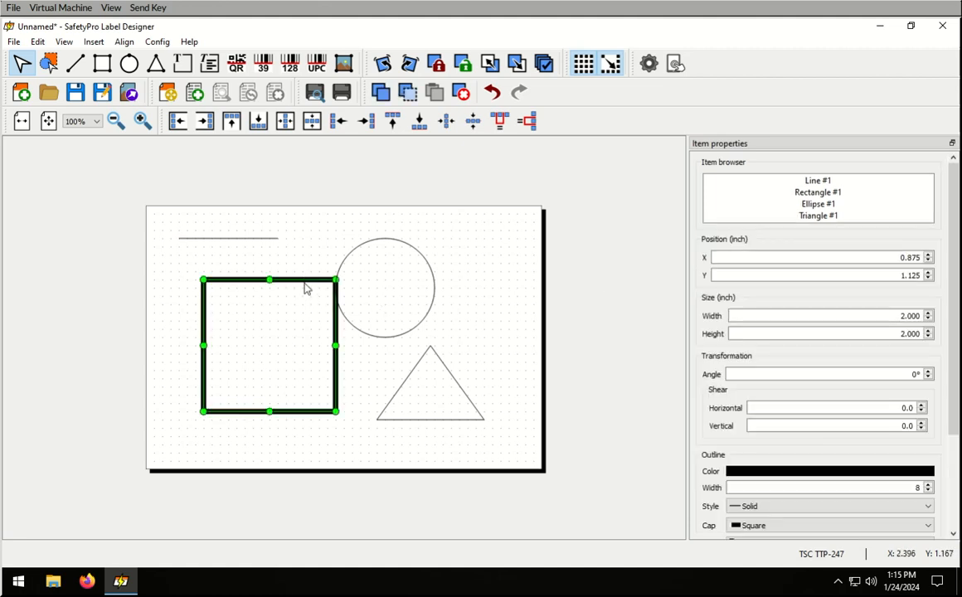
scroll(956, 375, down, 5)
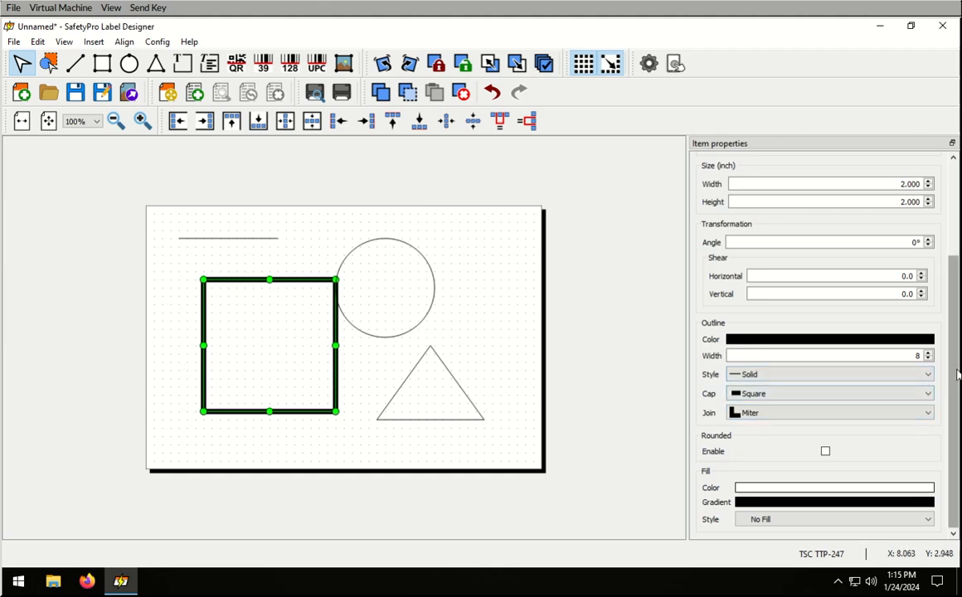
scroll(943, 255, up, 3)
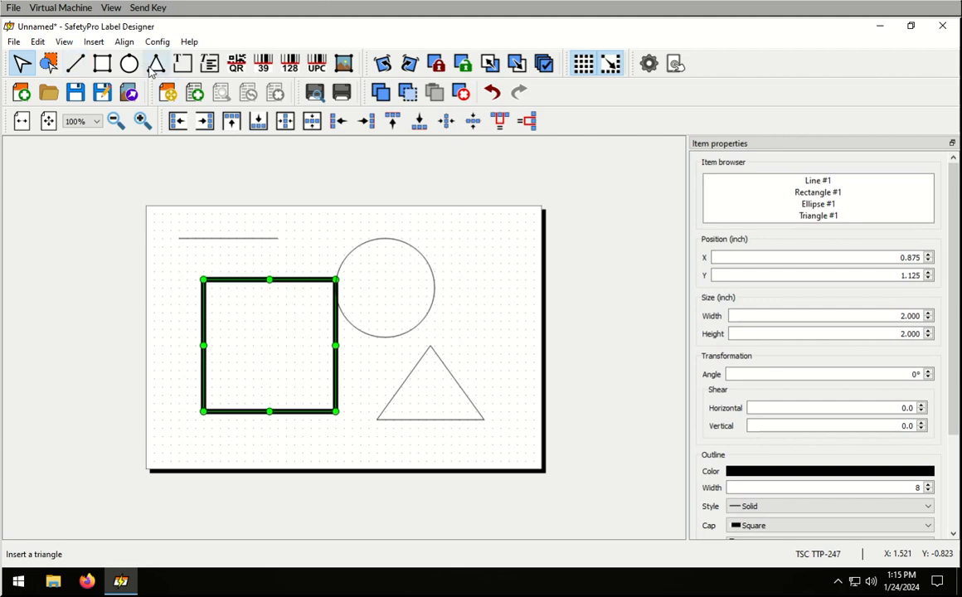
- Move the rectangle to about X 0.5, Y 1.25 in
drag(288, 290, 263, 297)
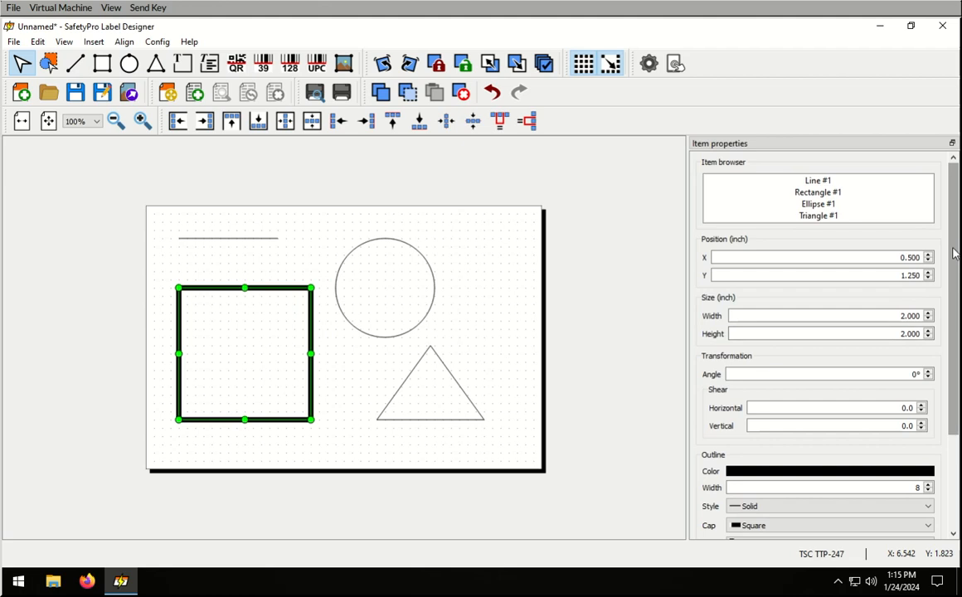
scroll(953, 253, down, 1)
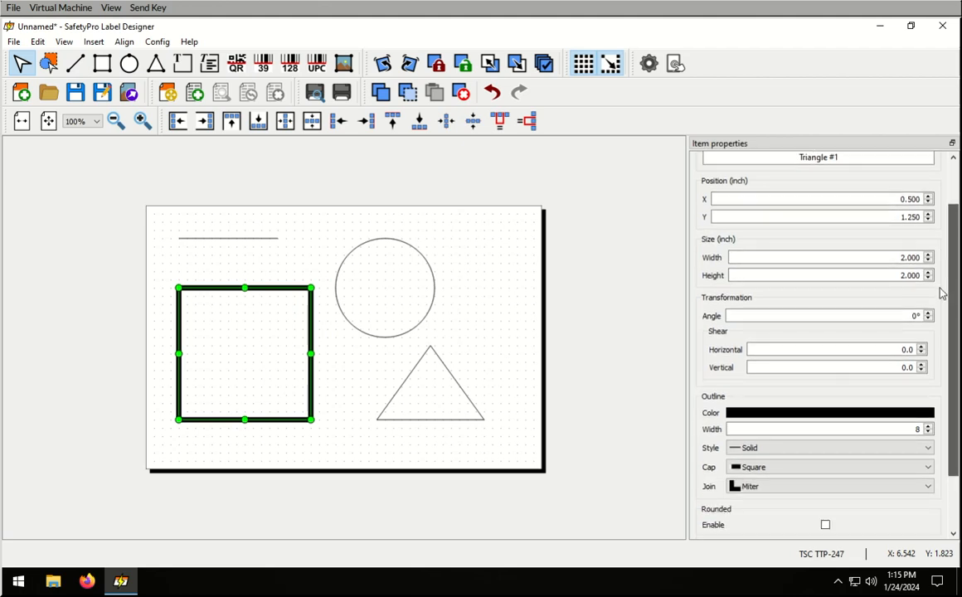
- Resize the rectangle to about 1.875 x 1.75 in using the enlarged touch interface, and restore the normal interface
click(675, 66)
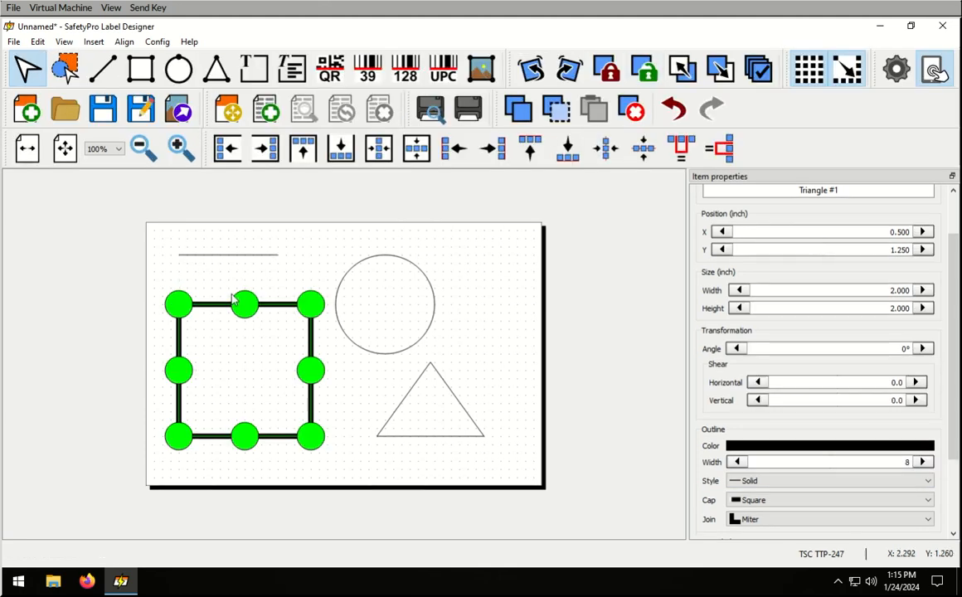
mouse_move(178, 304)
mouse_down()
mouse_move(200, 309)
mouse_move(154, 273)
mouse_move(201, 327)
mouse_move(189, 322)
mouse_up()
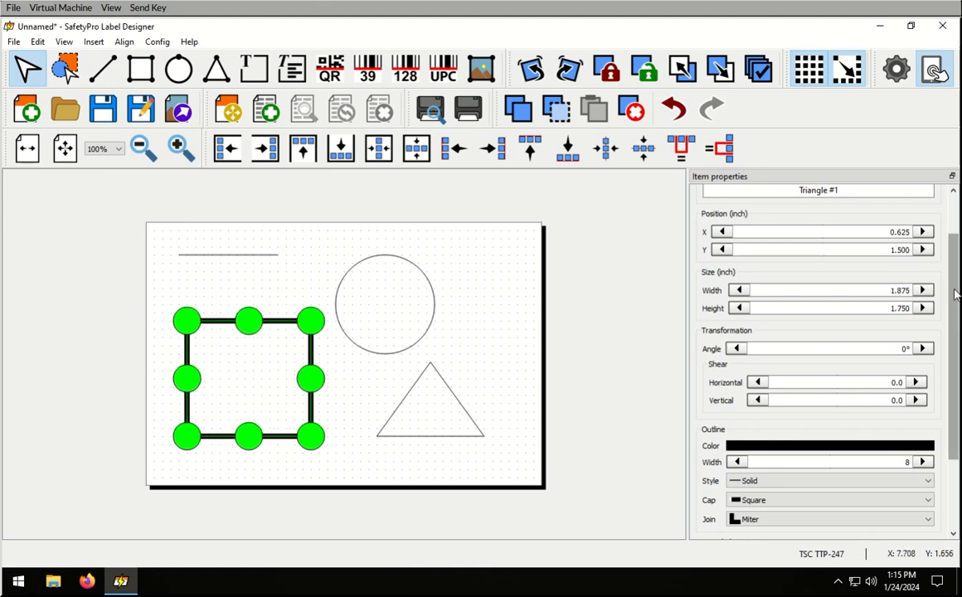
scroll(947, 185, up, 3)
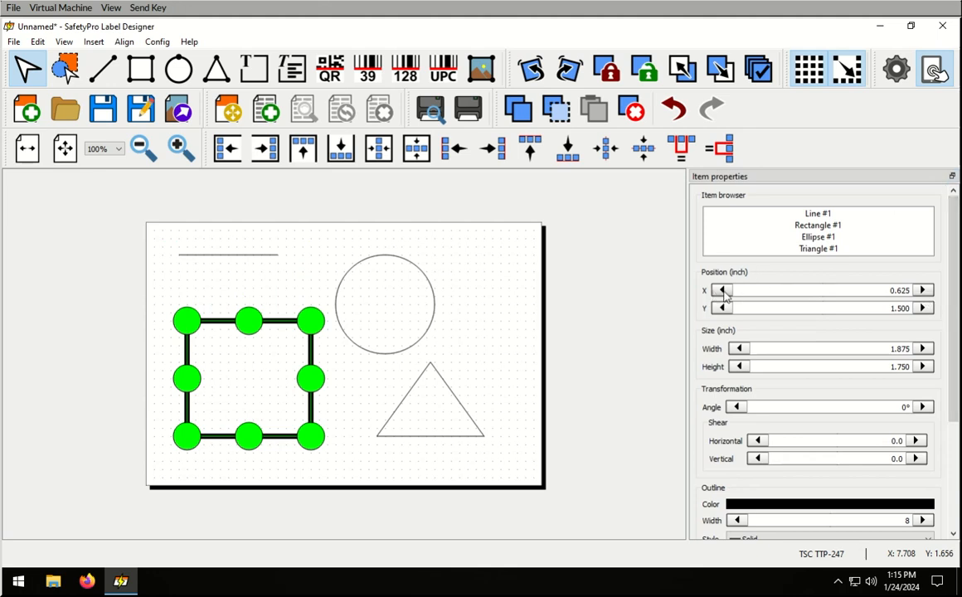
drag(954, 286, 936, 232)
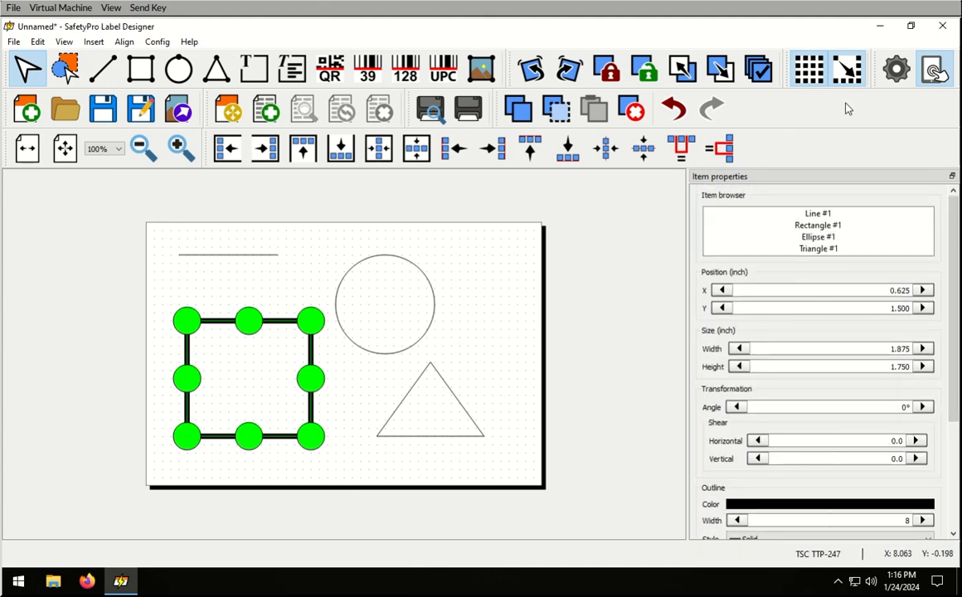
click(932, 75)
- Delete the line, rectangle, circle and triangle from the label
drag(593, 481, 133, 183)
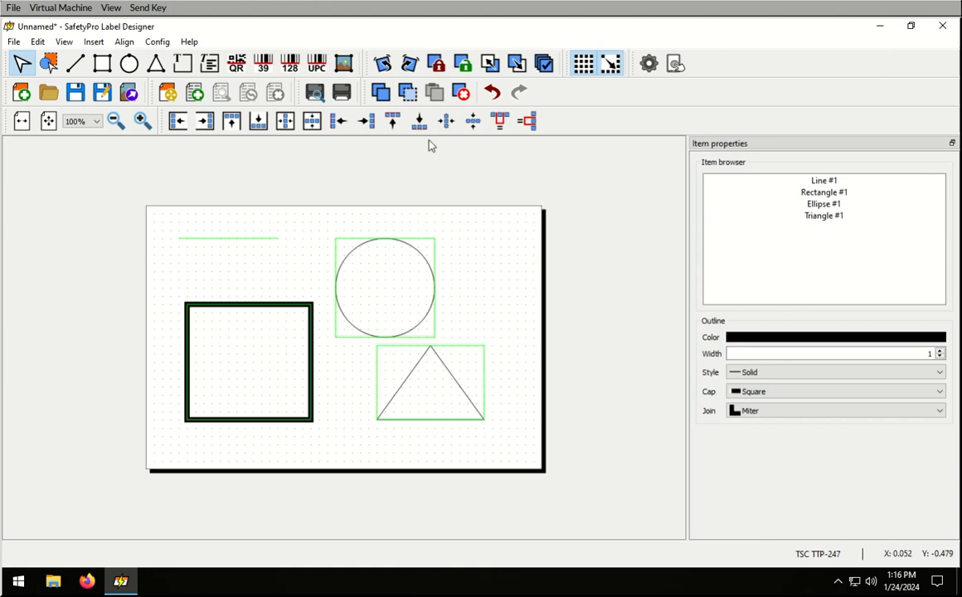
click(461, 92)
click(486, 305)
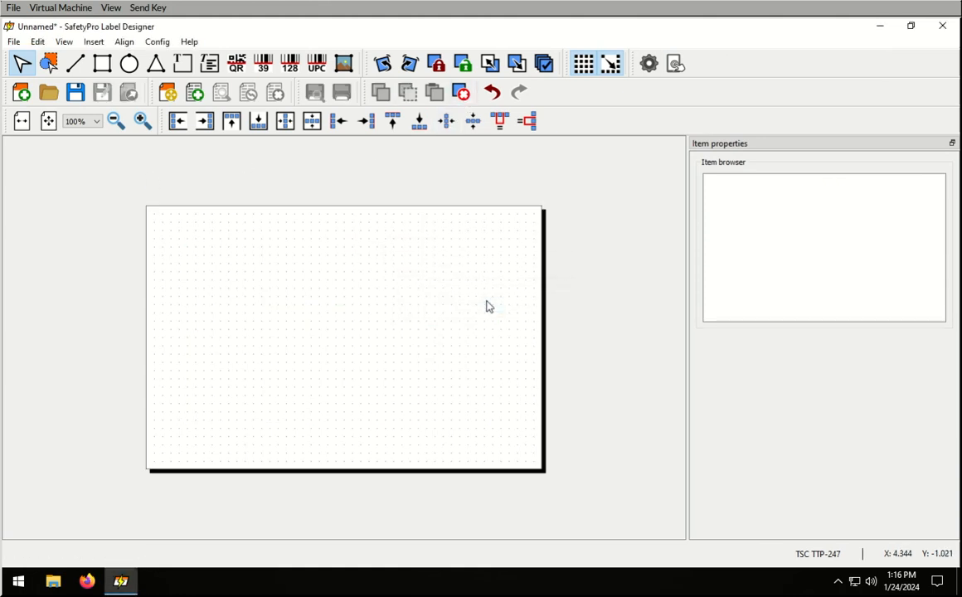
- Insert a rich text box about 3 x 1.875 in at about X 2.375, Y 1.375 in
click(211, 68)
click(298, 315)
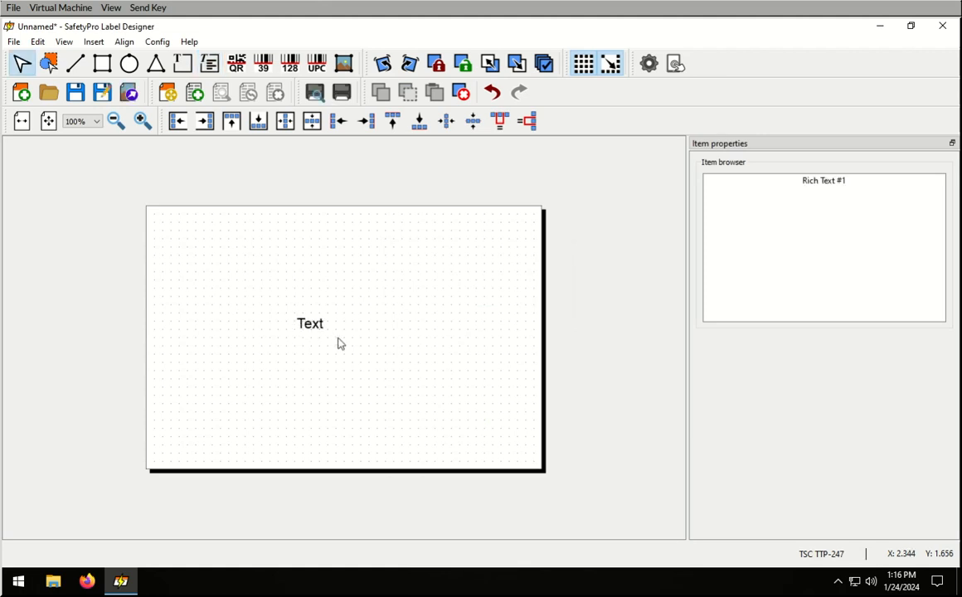
click(314, 332)
drag(328, 337, 493, 436)
drag(308, 330, 317, 313)
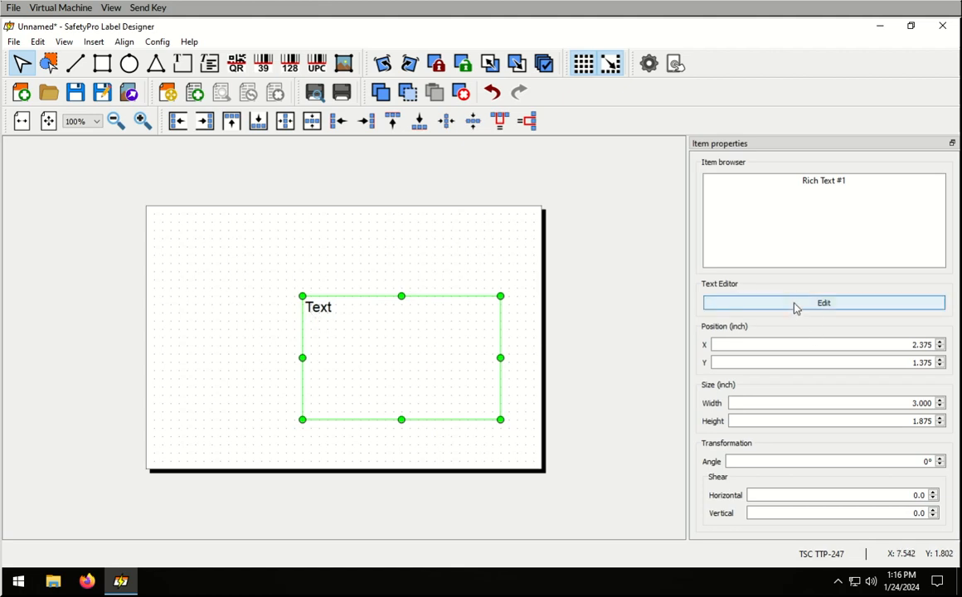
- Open the rich text for editing, look at the available fonts and centre-align the placeholder text
double_click(314, 307)
drag(375, 278, 230, 258)
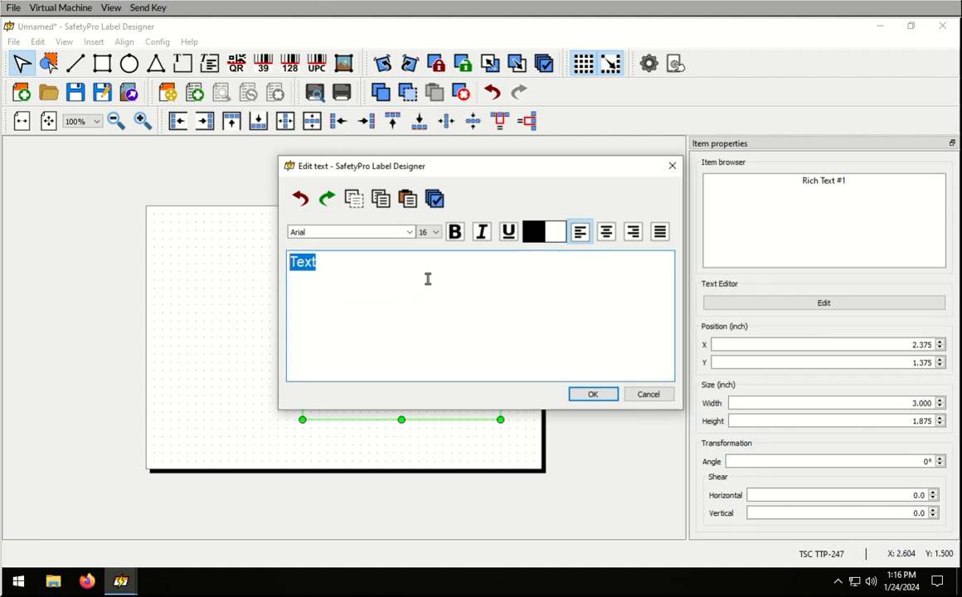
click(409, 233)
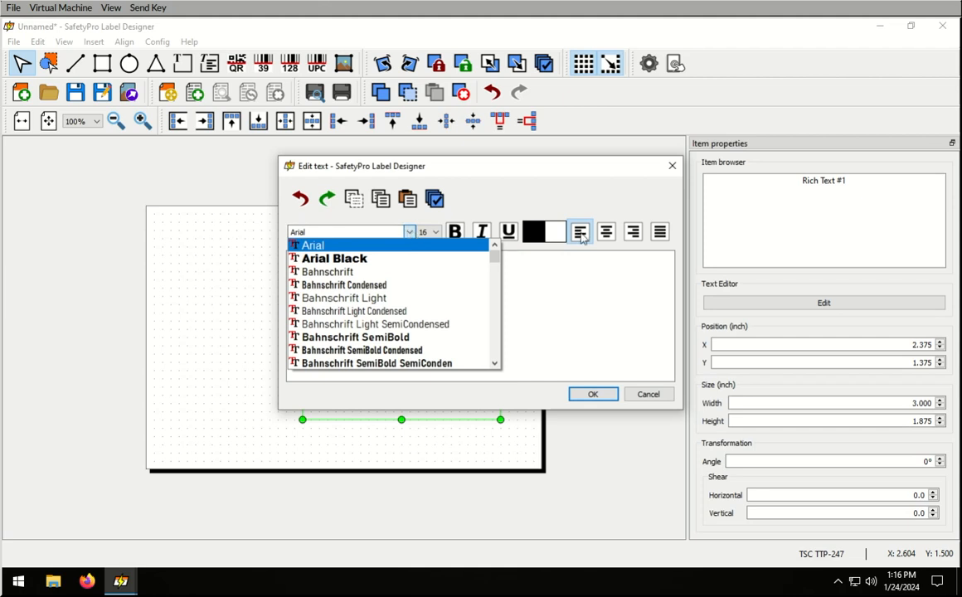
click(578, 306)
key(ctrl+a)
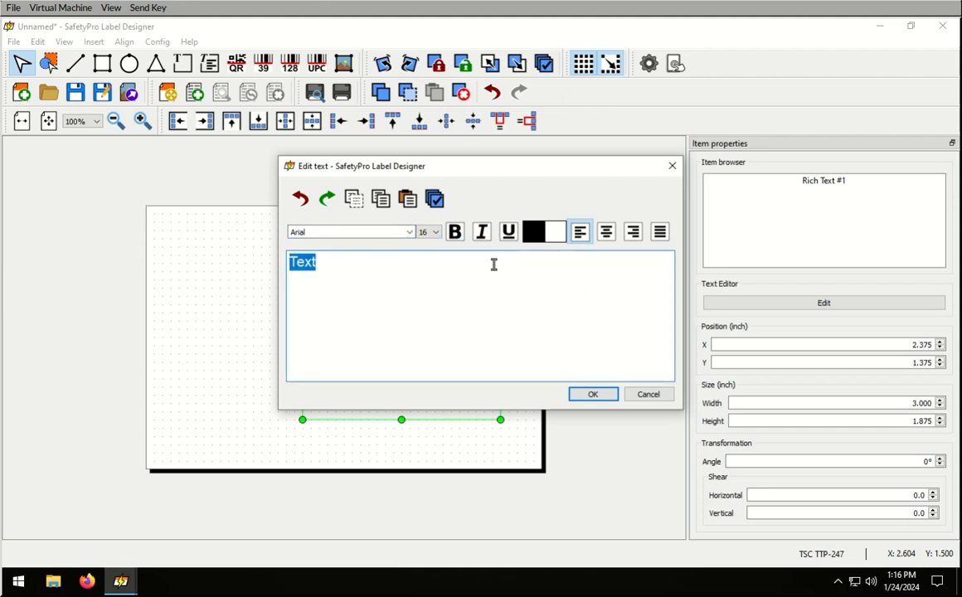
click(607, 233)
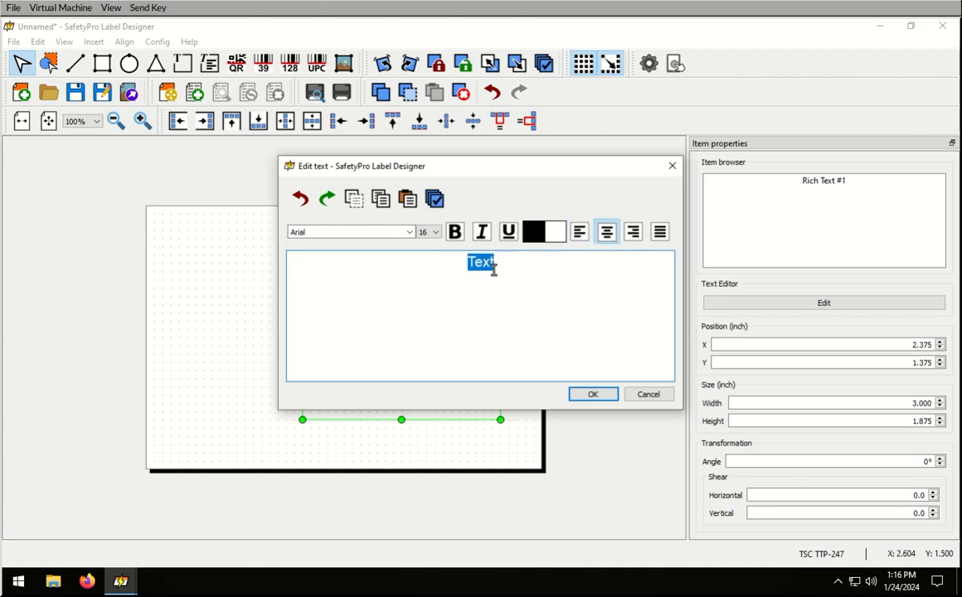
- Replace the placeholder with "Text in this box can be stretched out and will word wrap automatically." and apply the edit
text(Text in this box can be stretc)
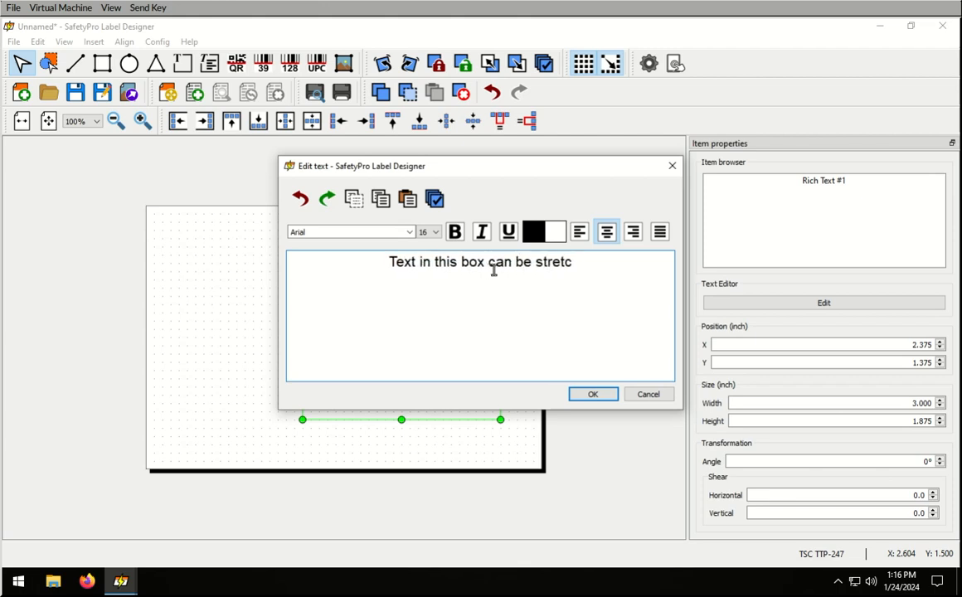
text(h)
text(e)
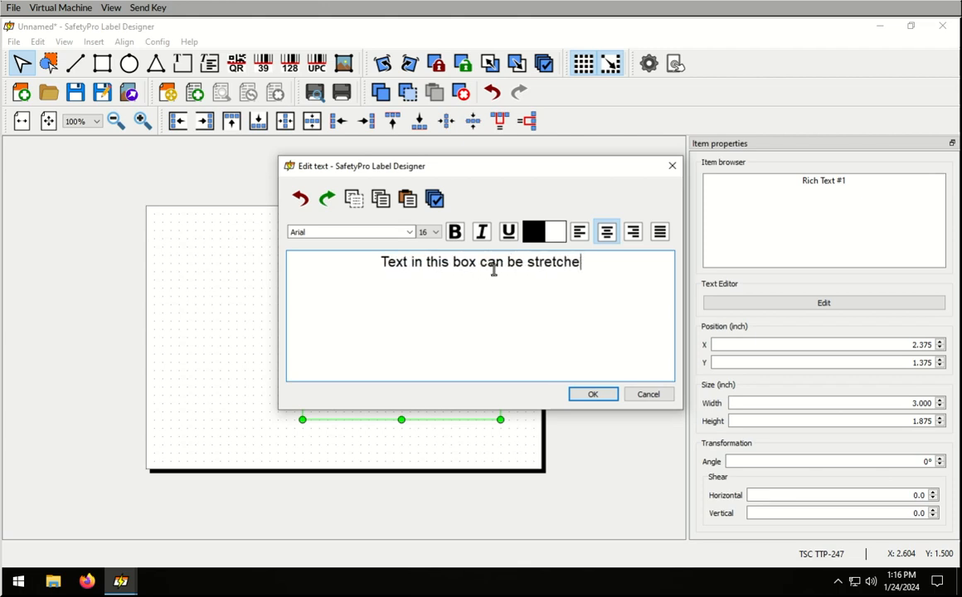
text(d out and will )
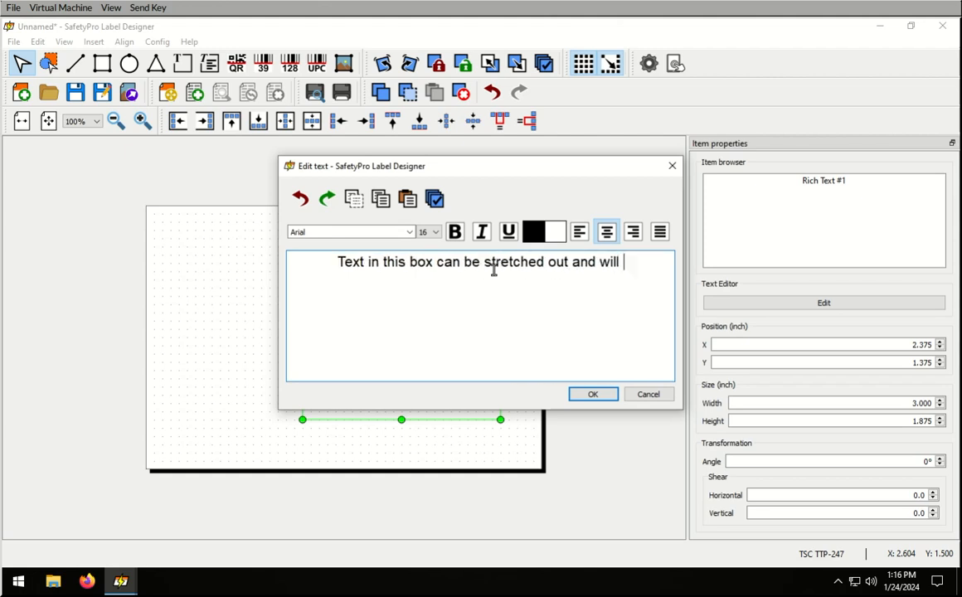
text(work wrap a)
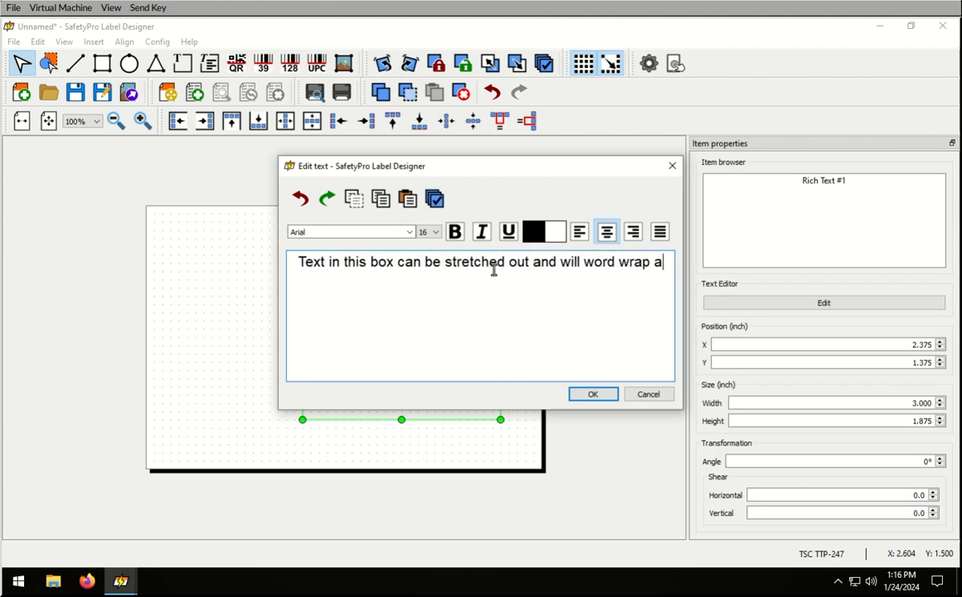
text(utomatically.)
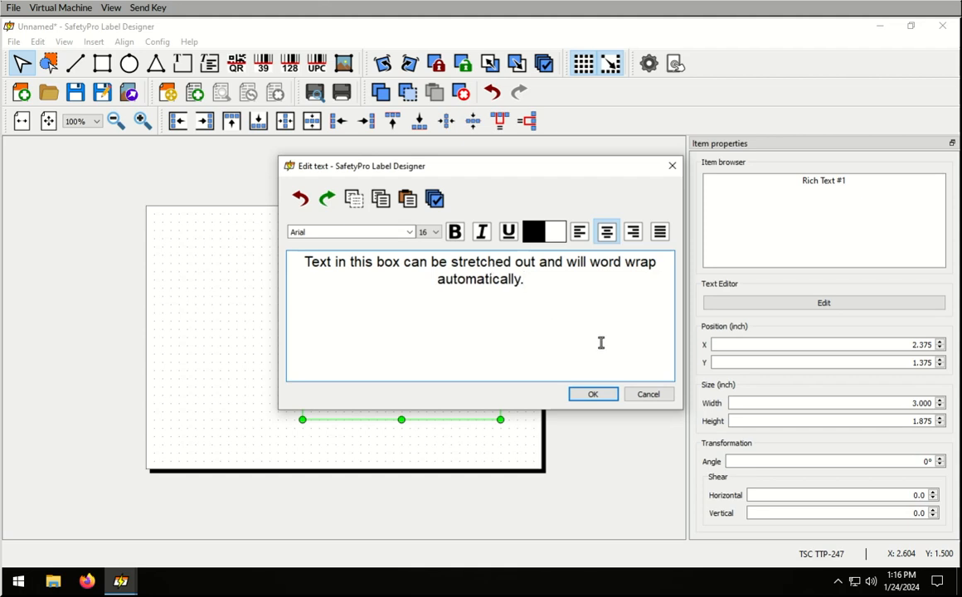
click(593, 394)
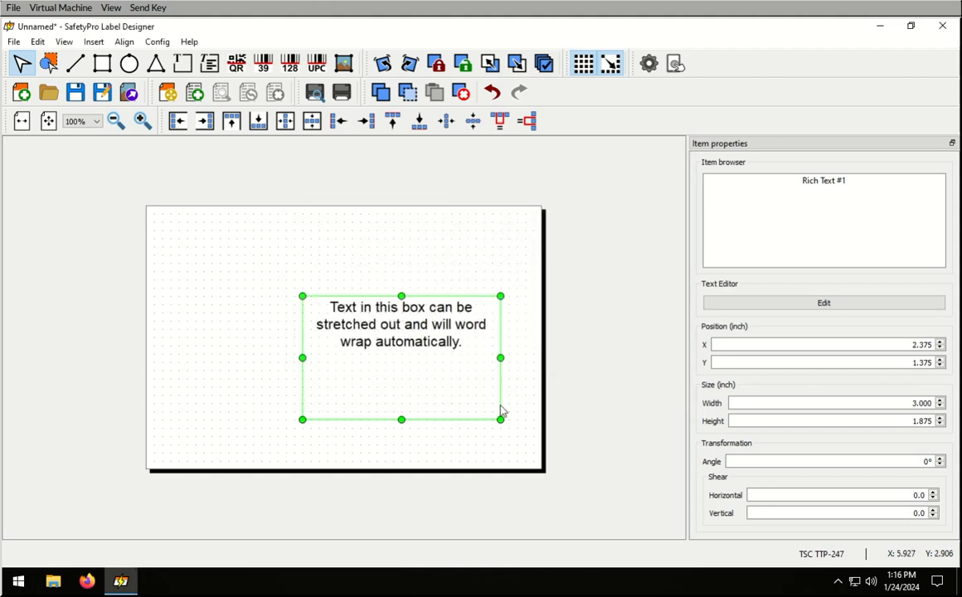
- Resize the text box to about 3 x 1.125 in and place it at about X 2.375, Y 1.875 in
drag(500, 420, 416, 431)
drag(365, 315, 431, 314)
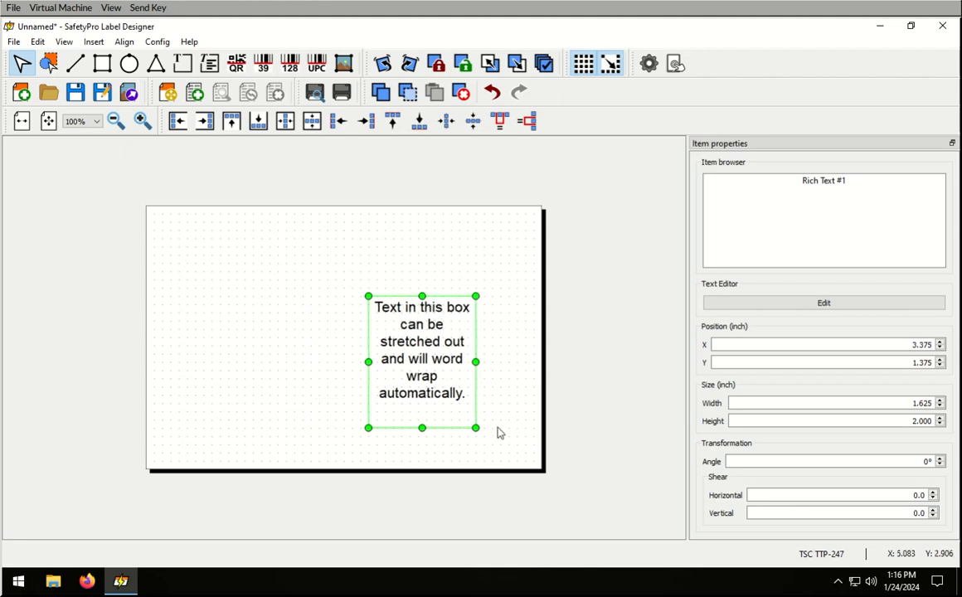
drag(368, 362, 278, 361)
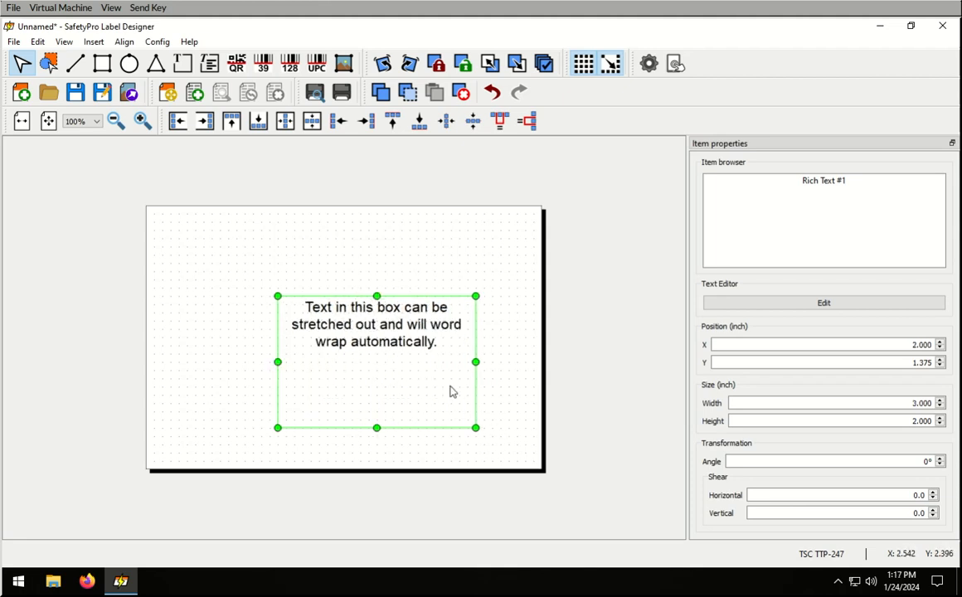
drag(378, 429, 383, 372)
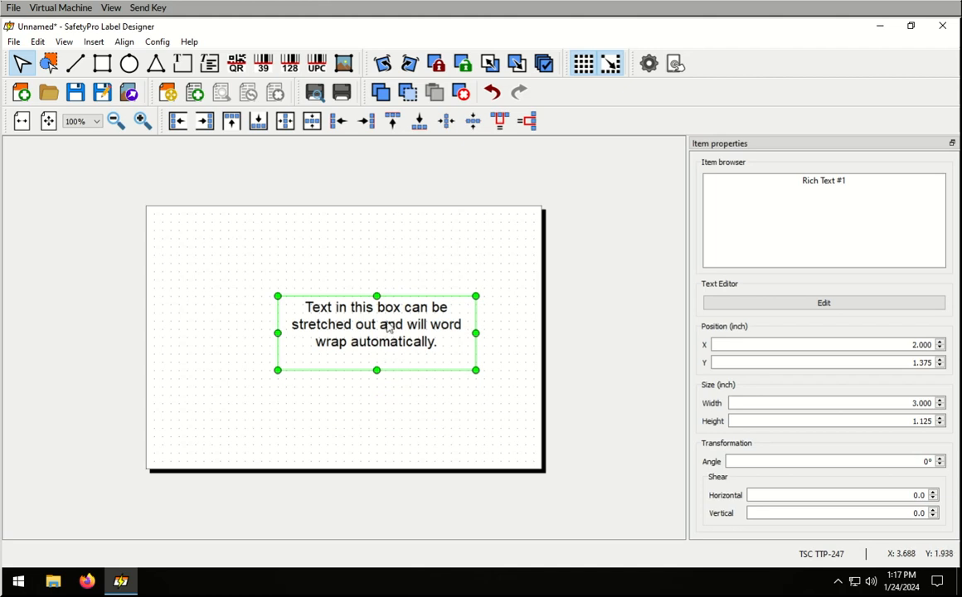
drag(387, 326, 411, 359)
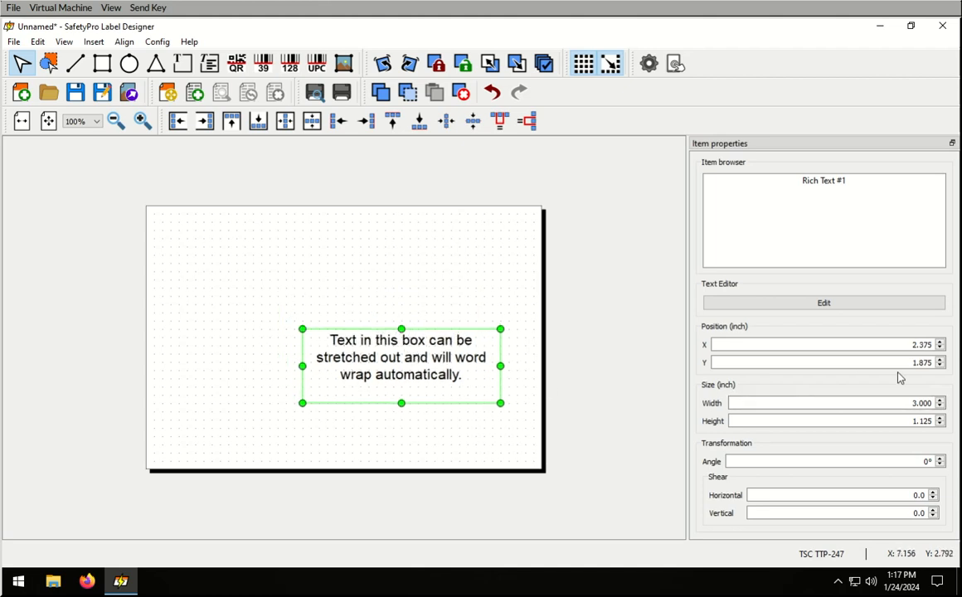
- Try rotating the text box to 10° and reset its angle to 0°
click(918, 421)
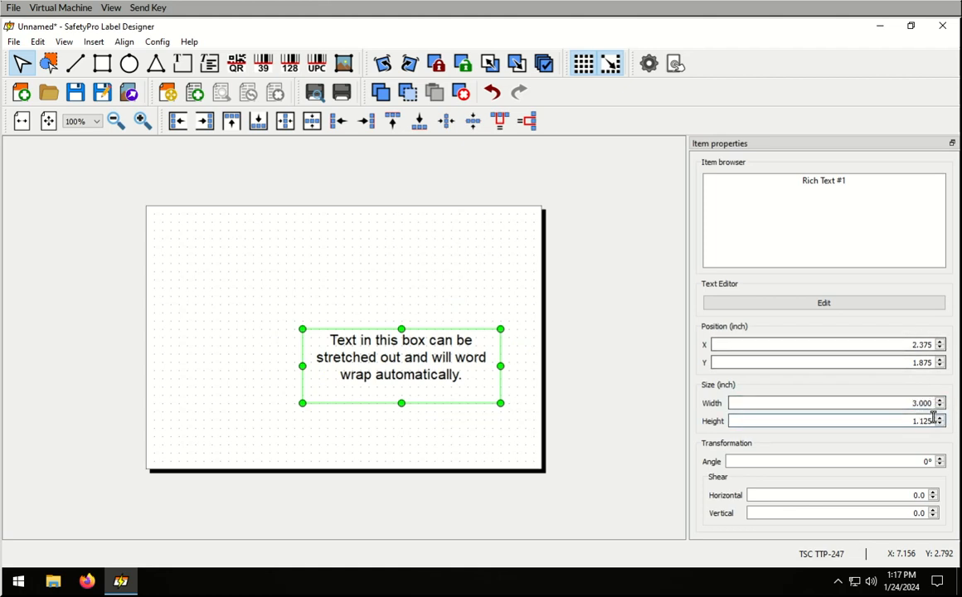
click(939, 458)
click(939, 459)
click(940, 458)
click(939, 459)
click(939, 459)
click(939, 458)
click(939, 458)
click(939, 458)
click(939, 459)
click(939, 458)
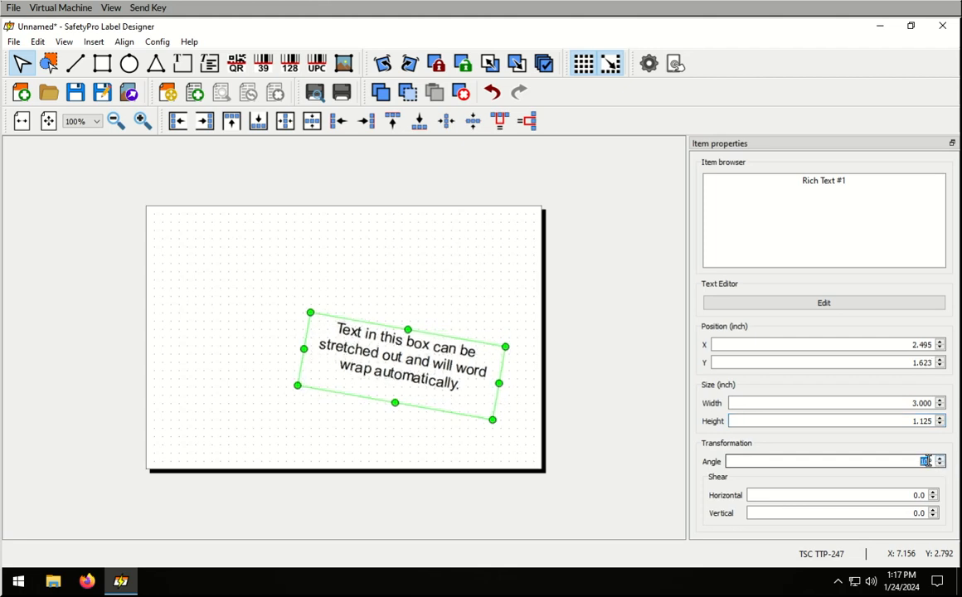
text(0)
click(419, 299)
- Move the text box to about X 2.625, Y 2.25 in
click(430, 364)
drag(430, 339, 446, 369)
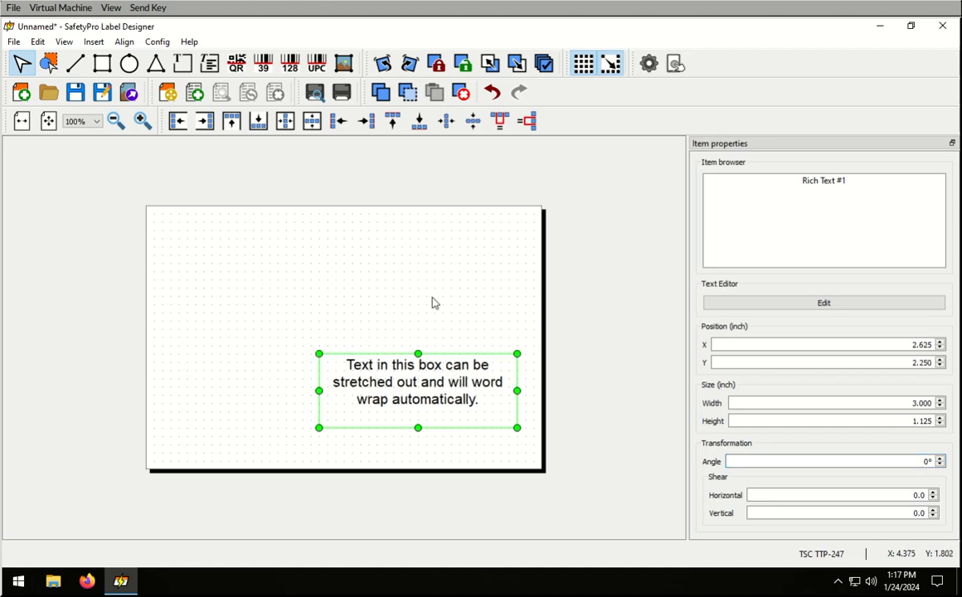
- Add a simple text object above the rich text box and set its content to "HELLO"
click(437, 303)
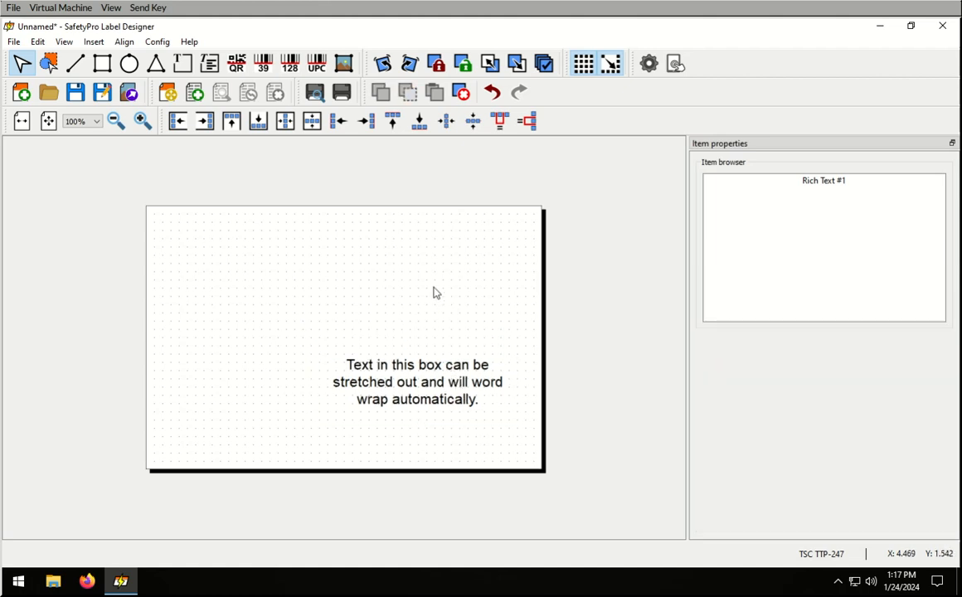
click(183, 63)
click(333, 268)
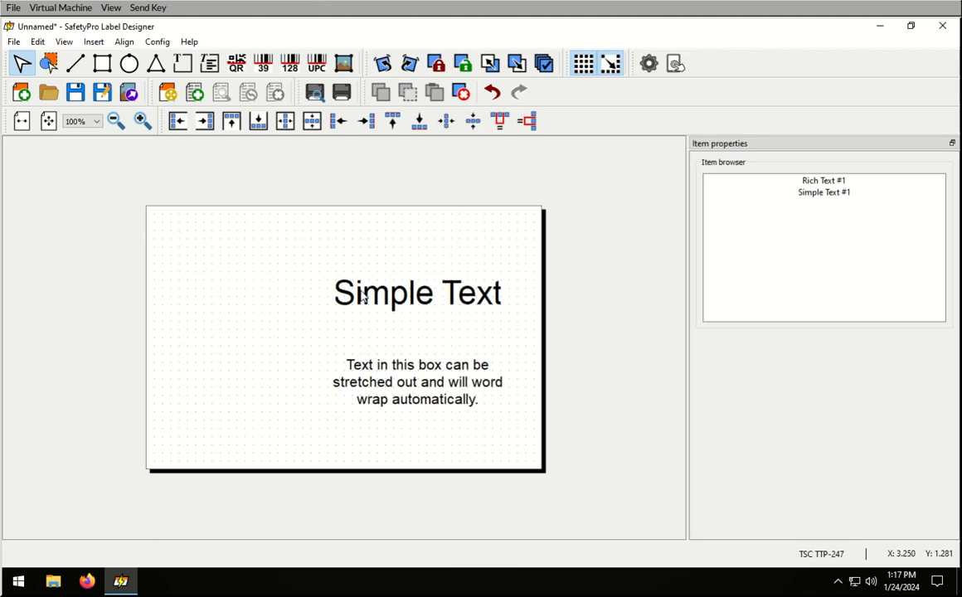
click(363, 299)
drag(794, 258, 675, 257)
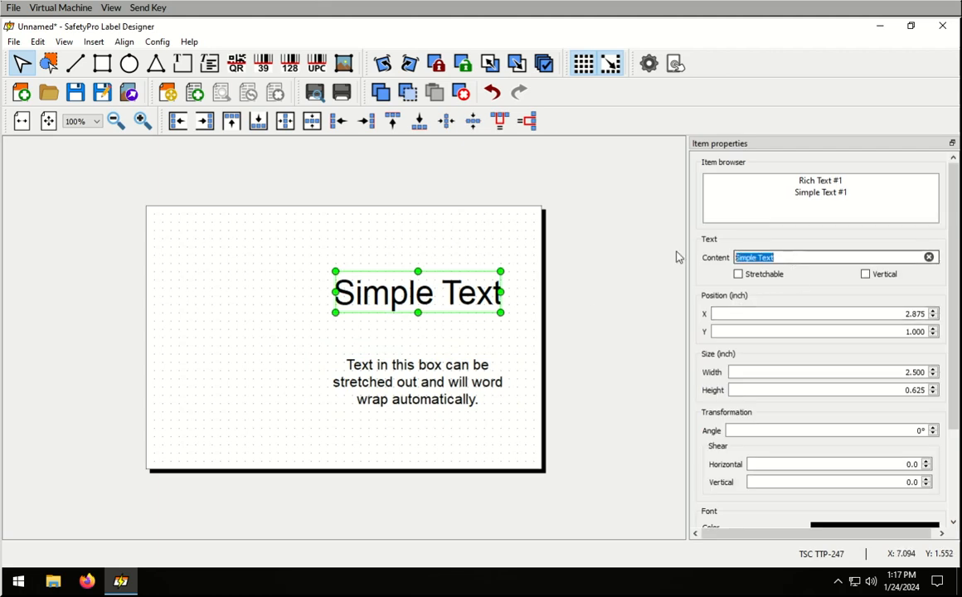
text(HE)
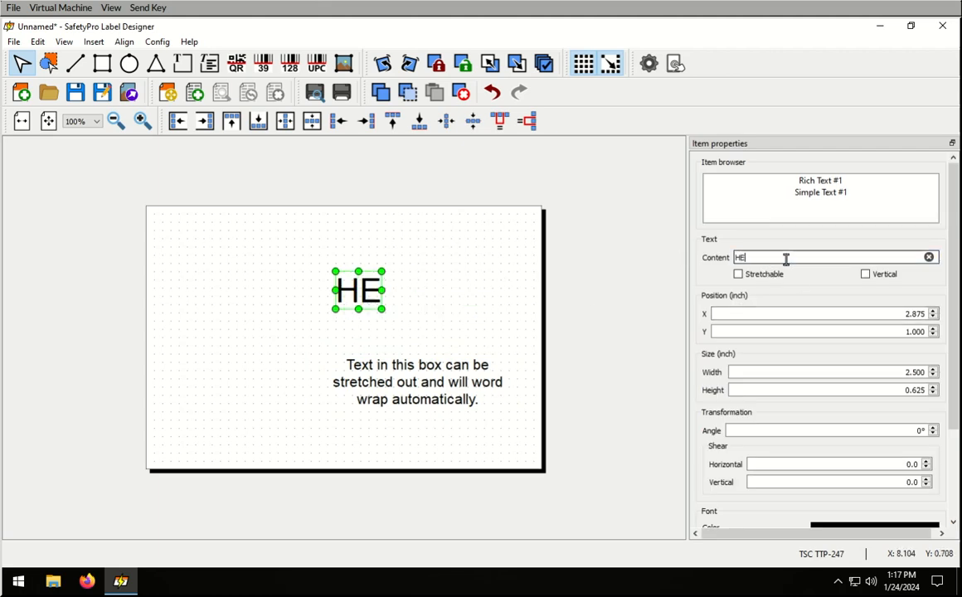
text(LLO)
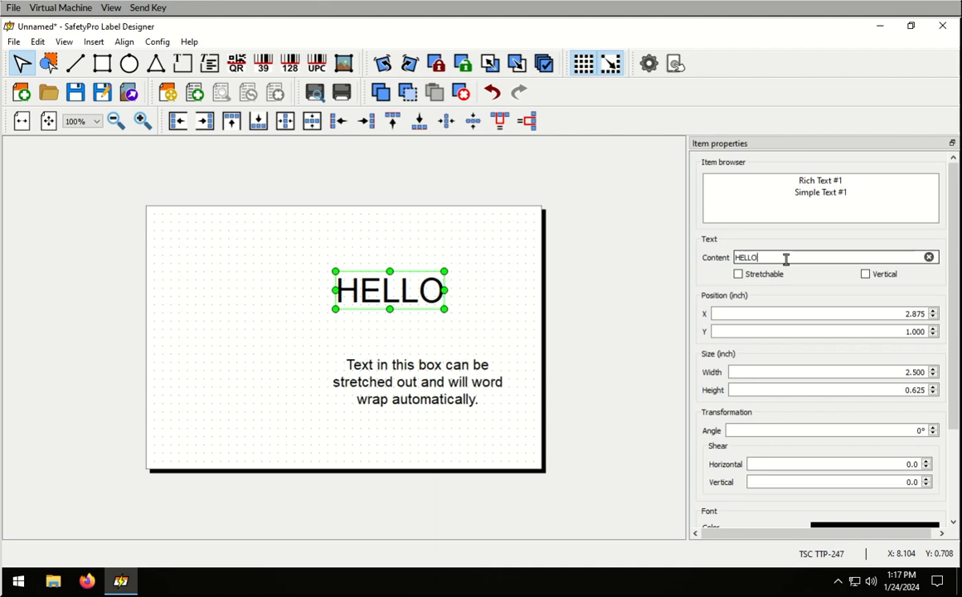
- Try extending the simple text to "HELLO THIS IS A TEST" and cut it back to "HELLO"
text(THIS IS A TEST)
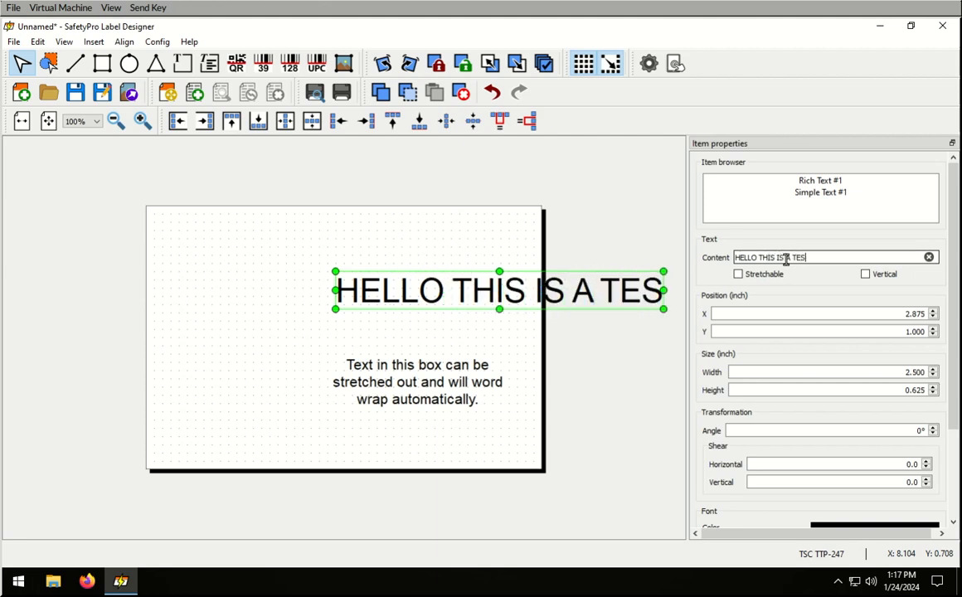
key(BackSpace)
key(BackSpace)
key(BackSpace)
key(BackSpace)
key(BackSpace)
key(BackSpace)
key(BackSpace)
key(BackSpace)
key(BackSpace)
key(BackSpace)
key(BackSpace)
key(BackSpace)
key(BackSpace)
key(BackSpace)
key(BackSpace)
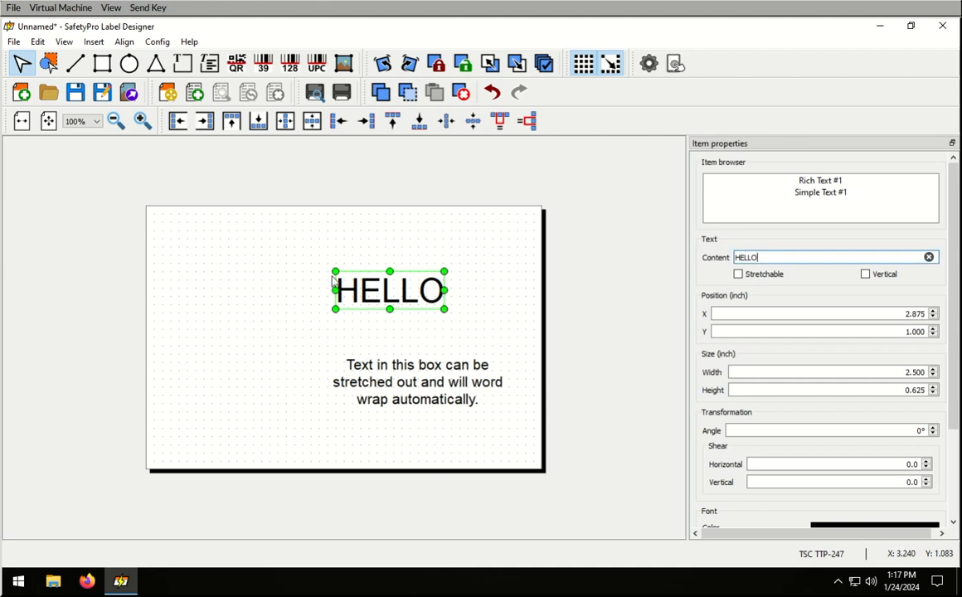
- Enlarge the HELLO box to about 1.896 x 0.823 in at X 2.625, Y 0.75 in and review its font properties
drag(336, 271, 318, 254)
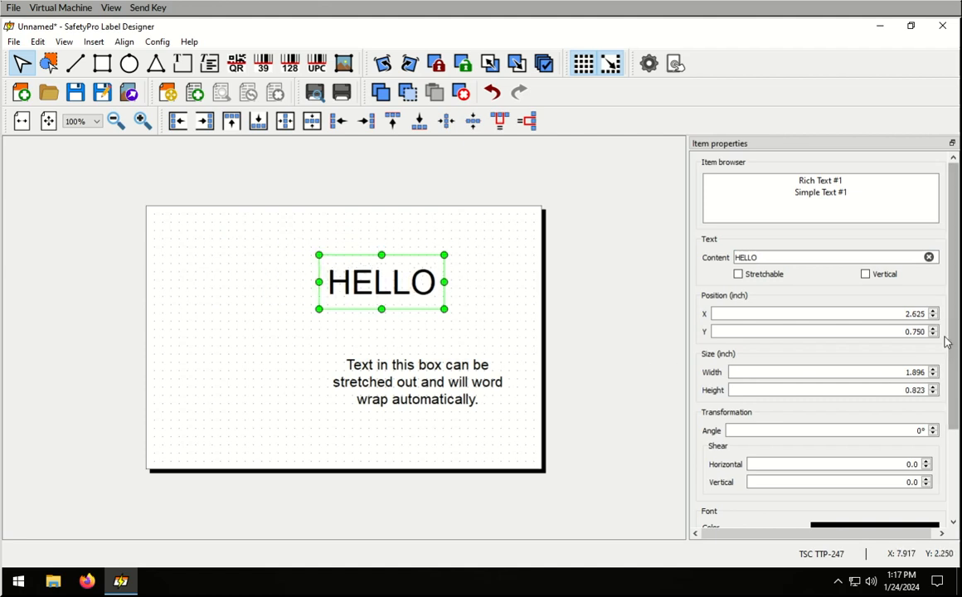
scroll(862, 311, down, 3)
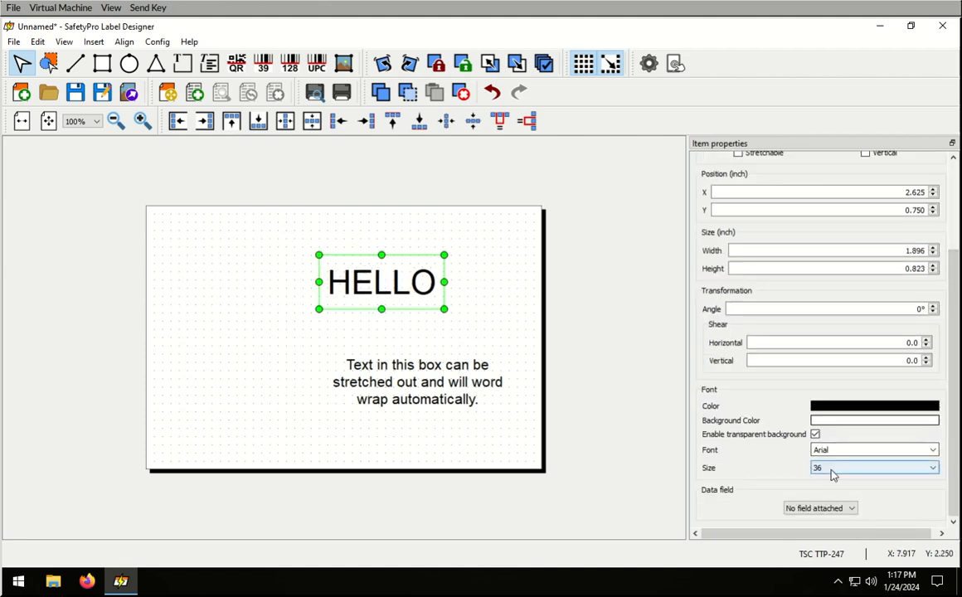
drag(953, 401, 959, 264)
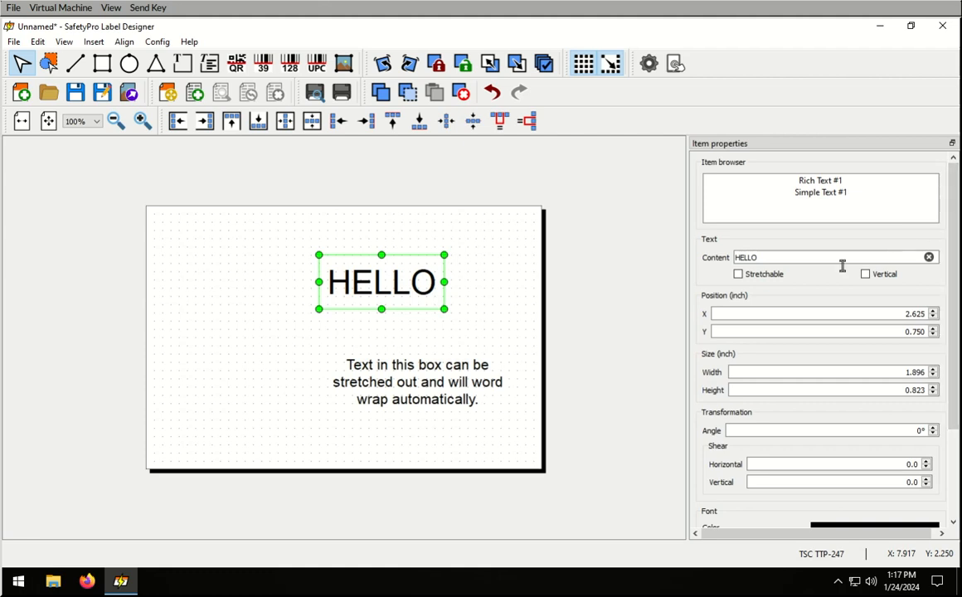
- Make the HELLO text stretchable and resize its box to about 1 x 1.25 in
click(737, 274)
drag(444, 310, 402, 306)
drag(360, 337, 385, 338)
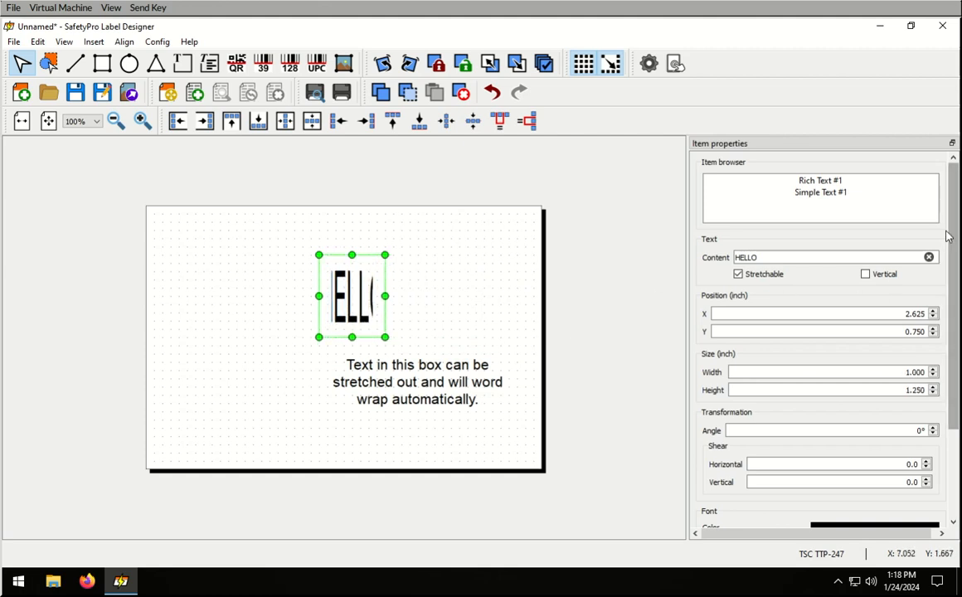
- Set the HELLO text's font size to 6 and resize its box to about 0.875 x 1.375 in
scroll(819, 331, down, 2)
scroll(819, 331, down, 3)
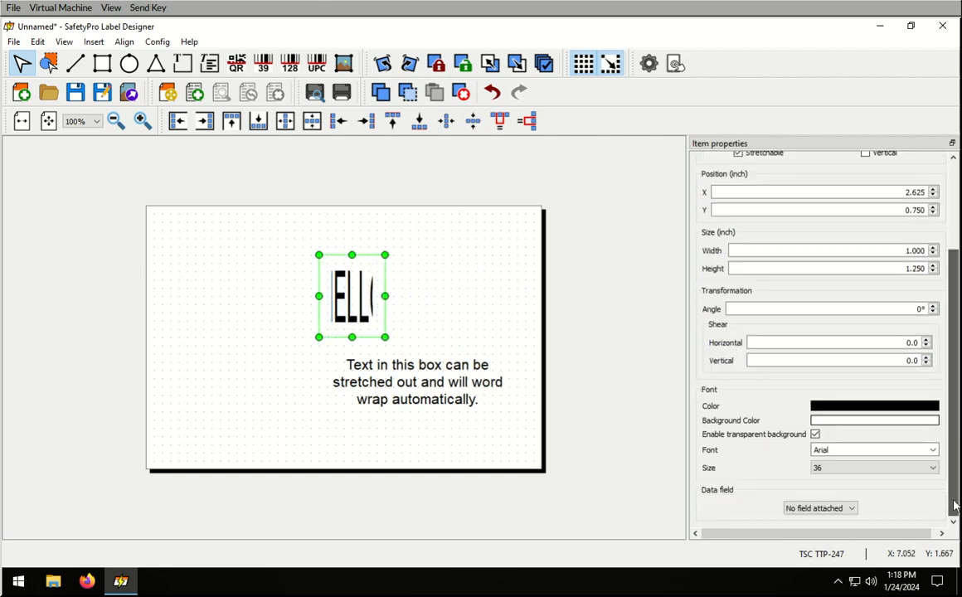
click(827, 470)
click(820, 479)
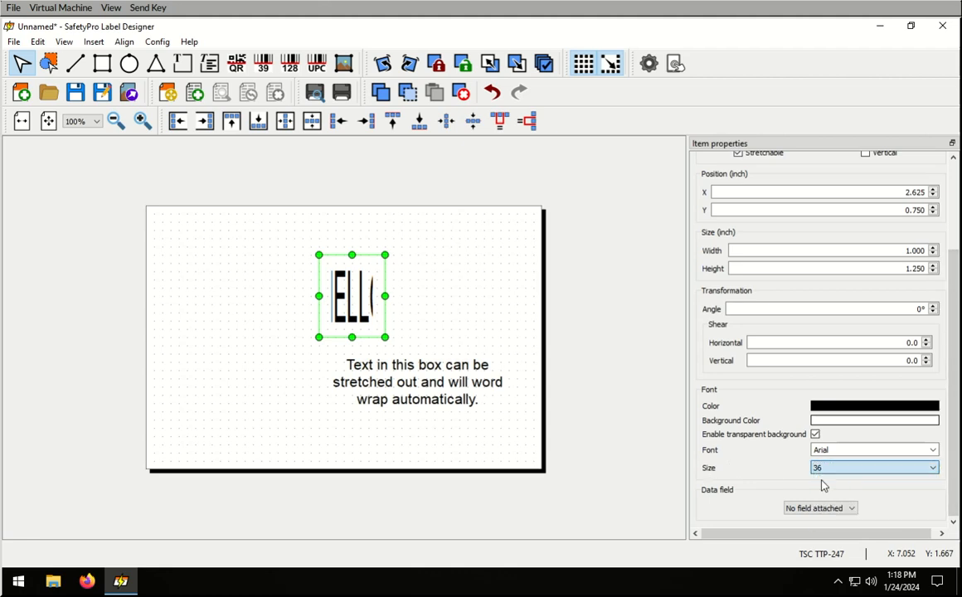
mouse_move(385, 337)
mouse_down()
mouse_move(583, 429)
mouse_move(520, 401)
mouse_move(451, 396)
mouse_move(357, 346)
mouse_move(377, 343)
mouse_up()
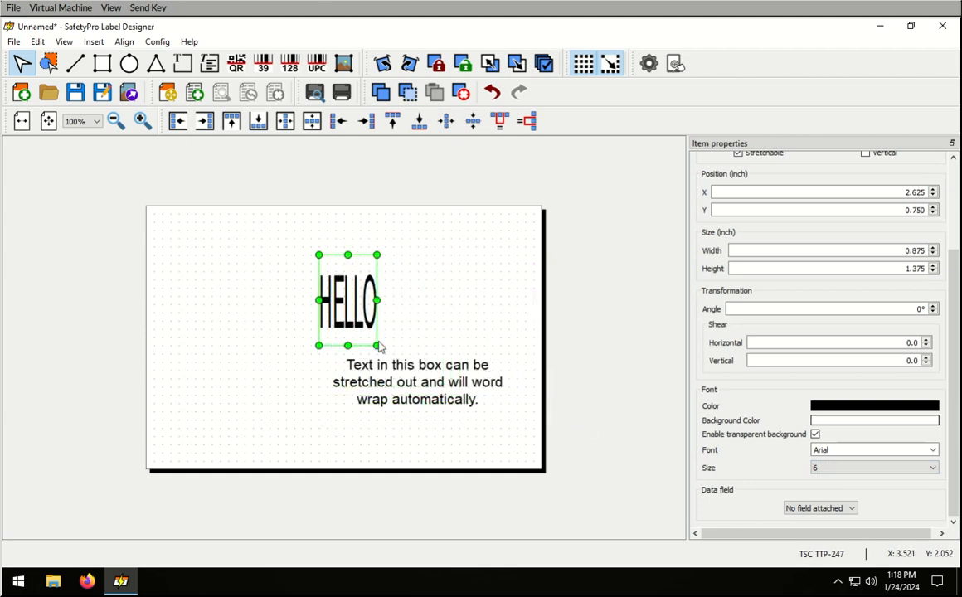
- Move the HELLO text to about X 2.75, Y 0.375 in and stretch it to about 2.75 x 1.125 in
drag(353, 301, 366, 282)
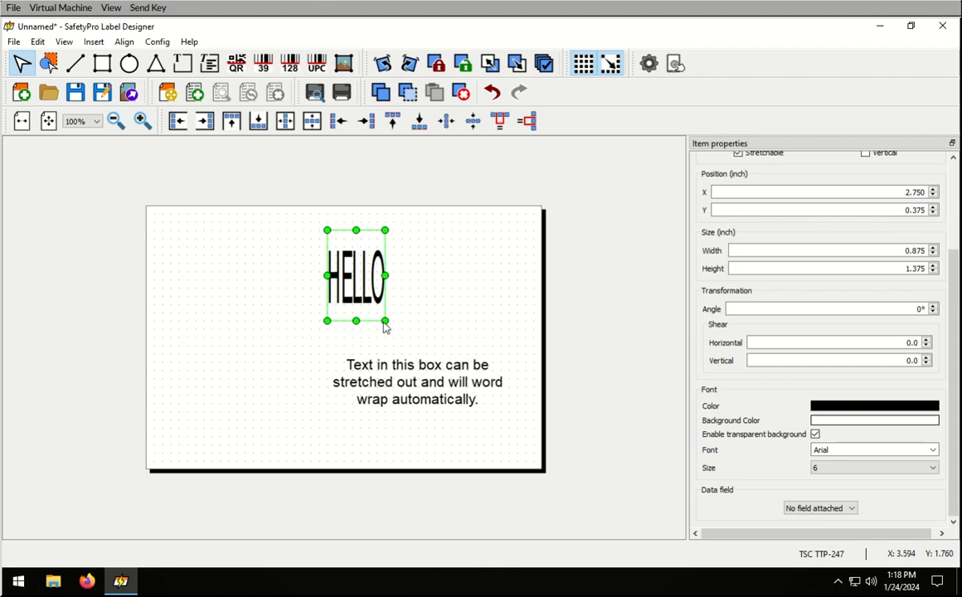
drag(386, 322, 509, 305)
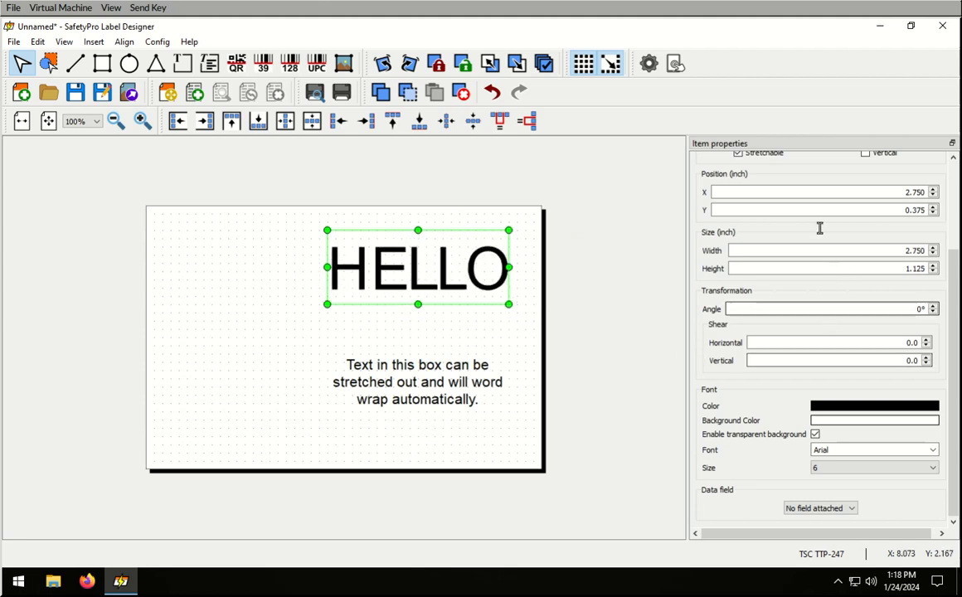
- Try the Vertical option on the HELLO text with a box of about 0.625 x 3 in, and turn it off again
scroll(792, 365, up, 3)
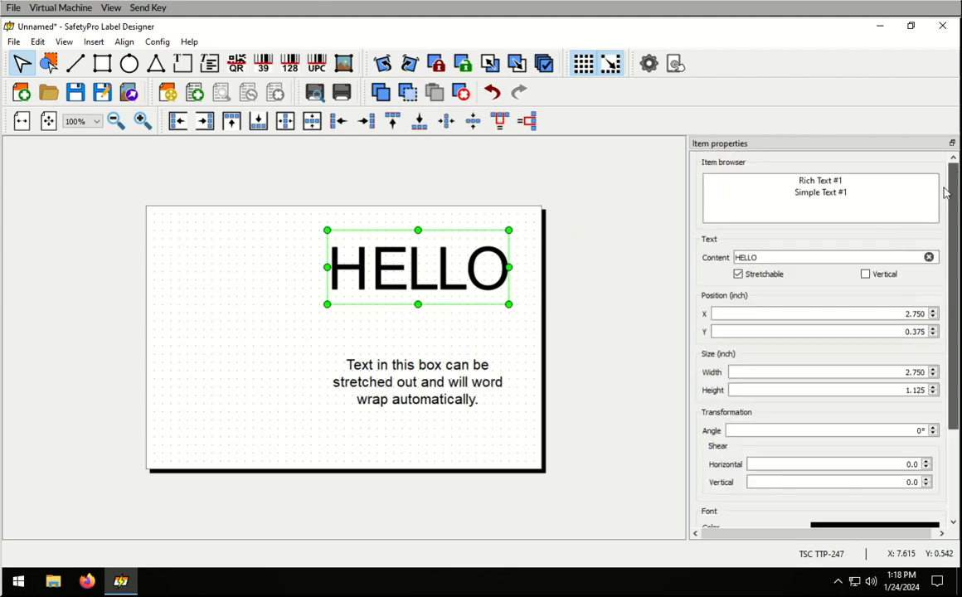
click(865, 274)
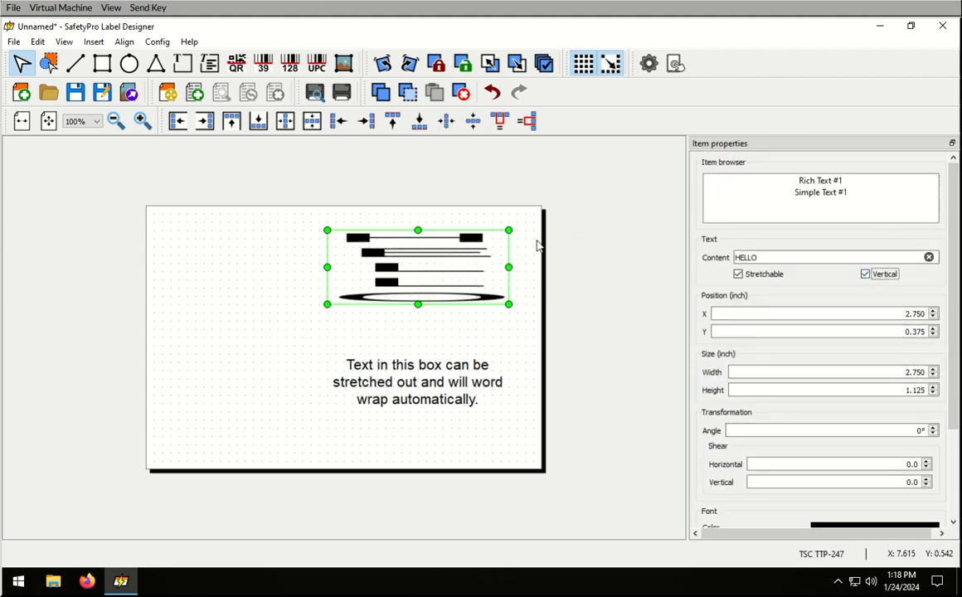
drag(418, 304, 418, 428)
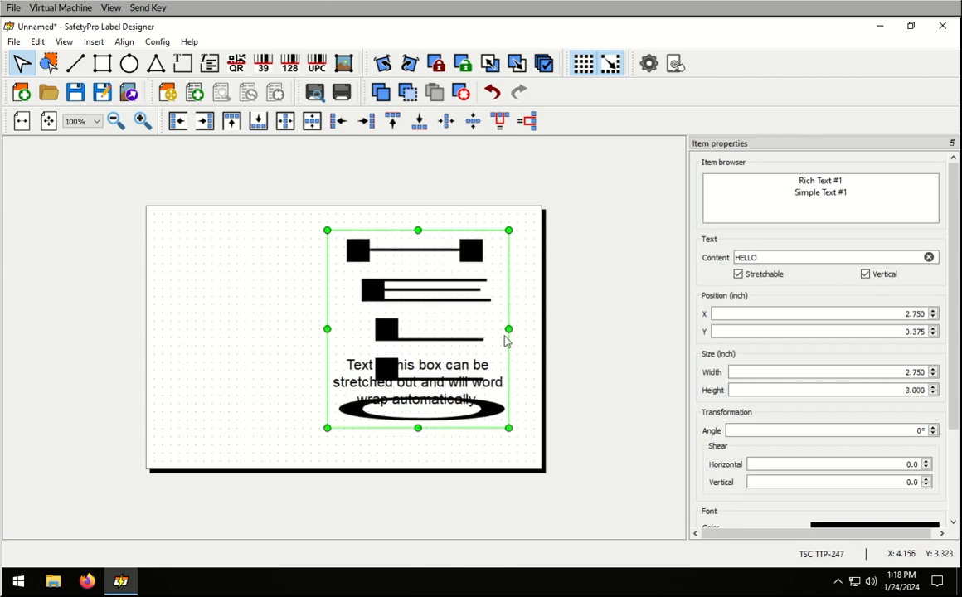
drag(509, 330, 412, 339)
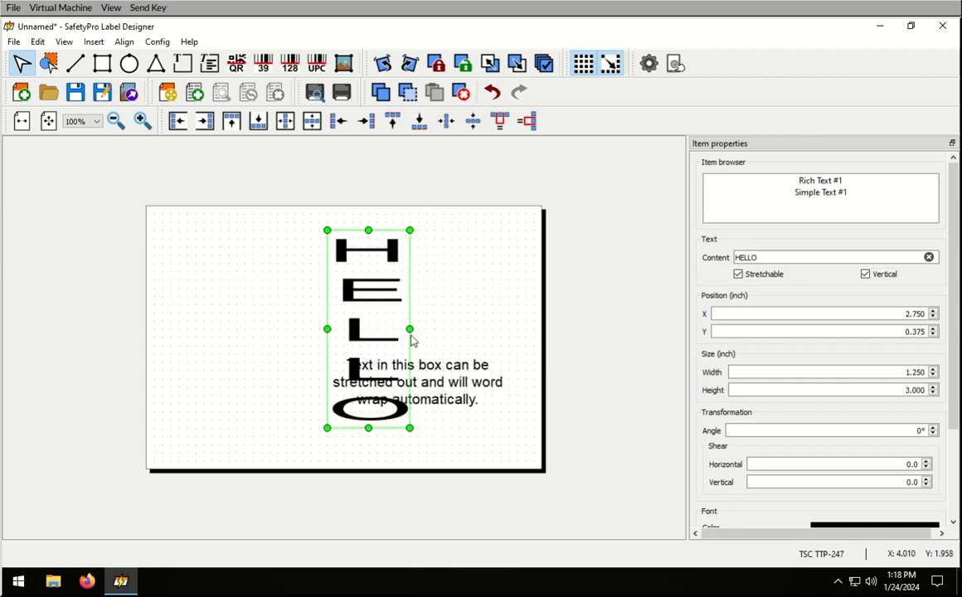
drag(328, 235, 369, 232)
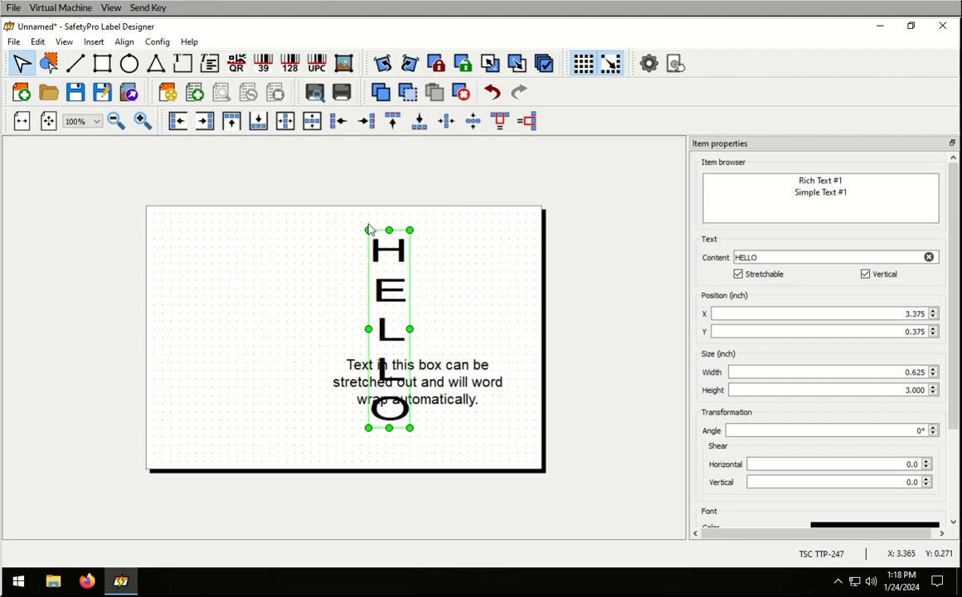
click(864, 274)
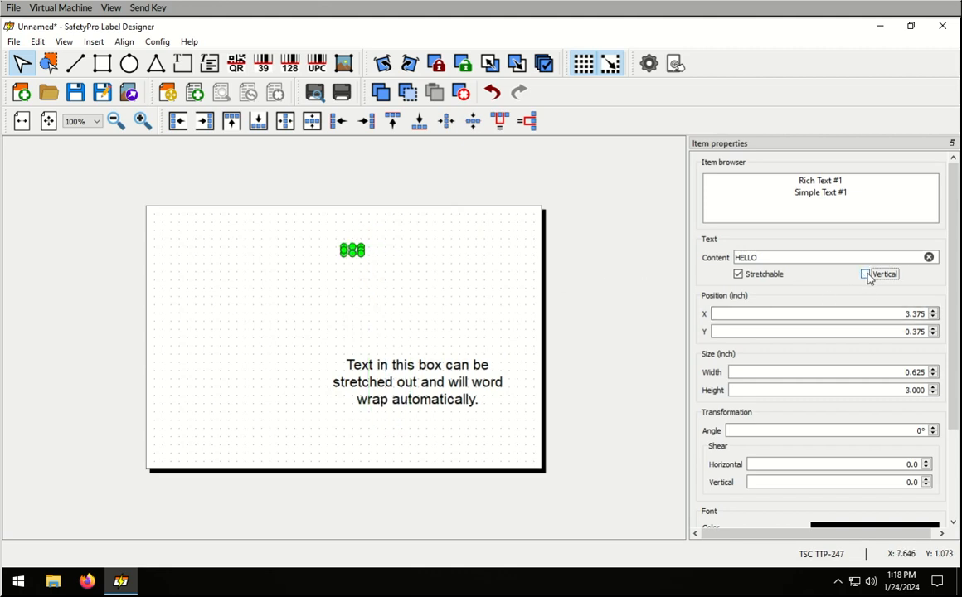
- Resize the HELLO text to about 2 x 1.125 in at X 3, Y 0.625 in and review its font and data field properties
drag(362, 261, 477, 321)
drag(951, 253, 384, 330)
drag(951, 245, 954, 335)
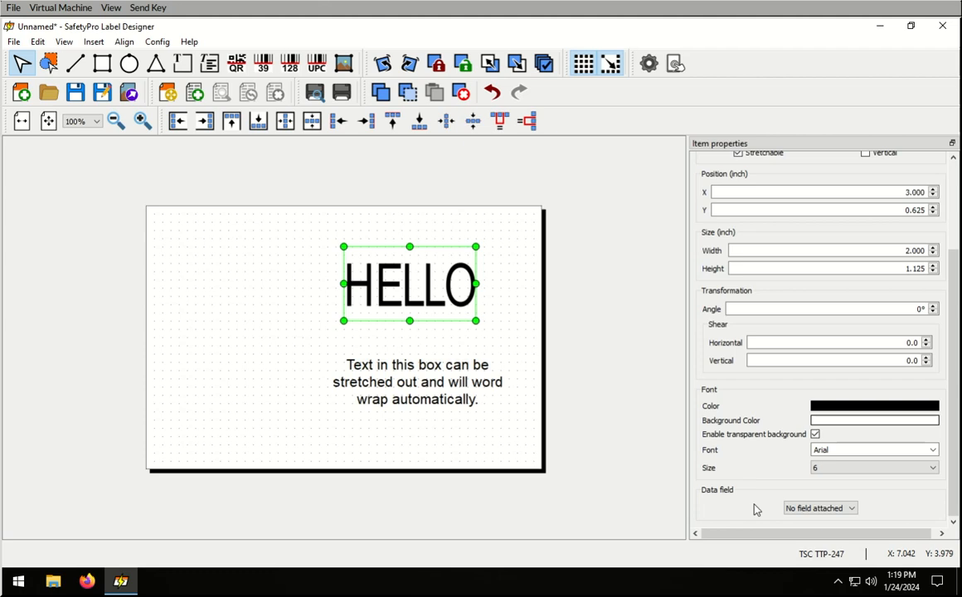
- Select both text objects on the label and delete them
drag(589, 479, 303, 206)
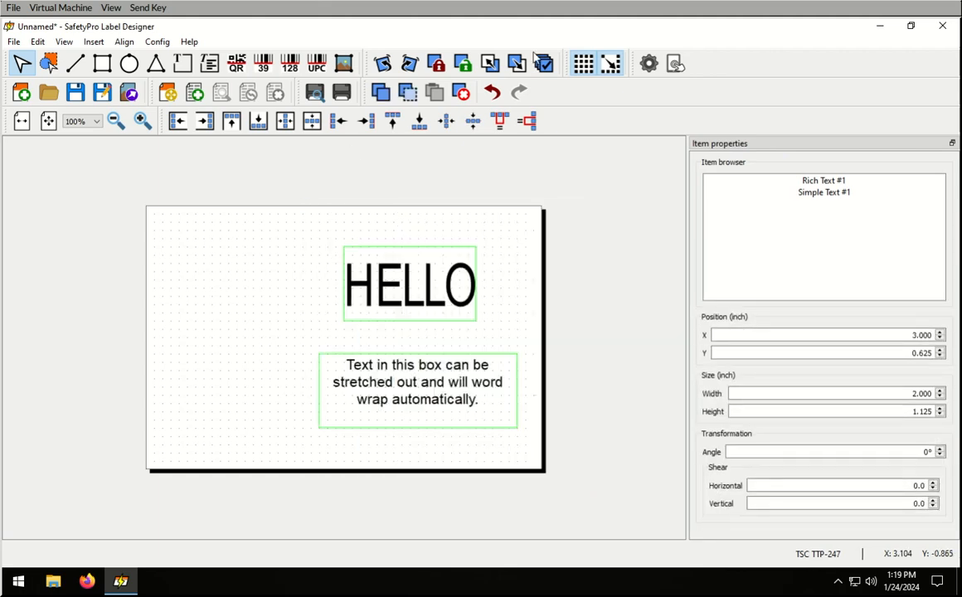
click(461, 92)
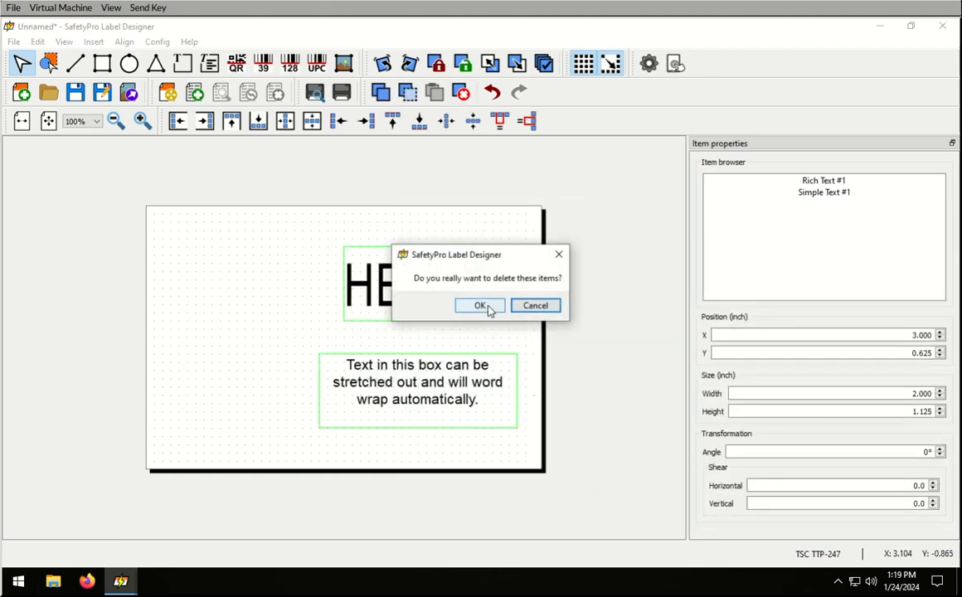
click(487, 306)
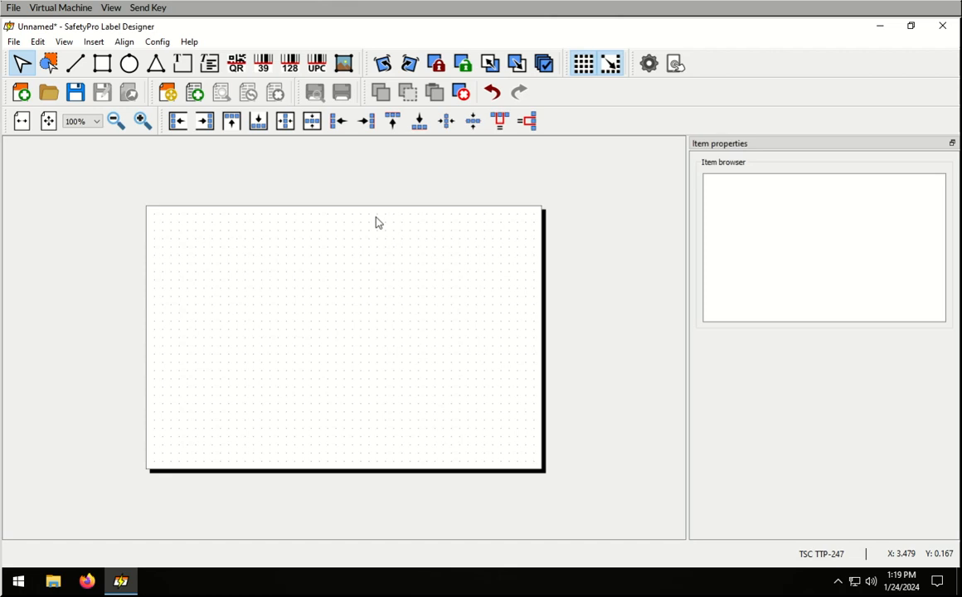
- Insert a QR code on the label and move it to about X 3.875, Y 2.375 in
click(241, 68)
click(238, 359)
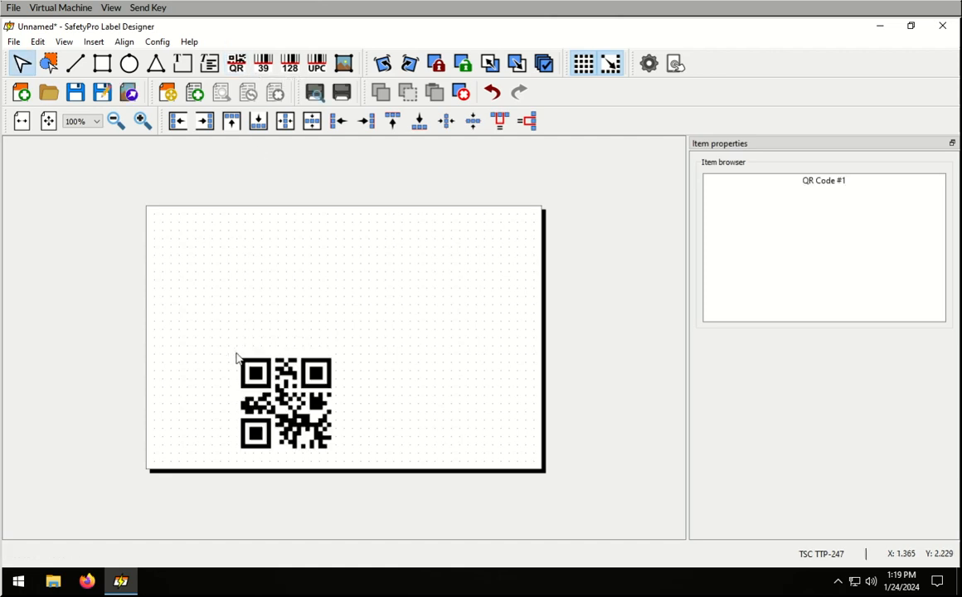
drag(271, 380, 437, 384)
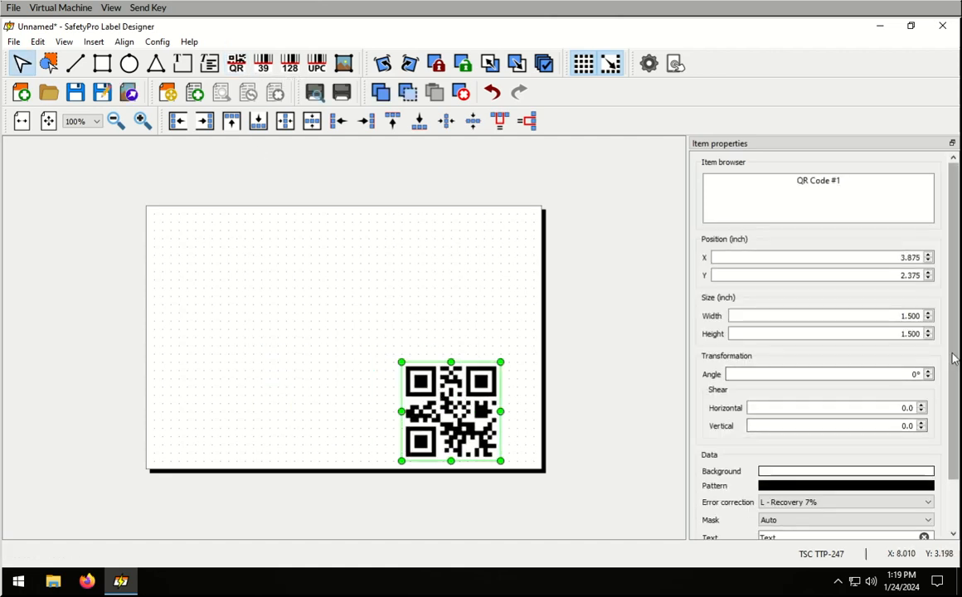
- Examine the QR code's text content setting and move the code to about X 4.125, Y 2.125 in
scroll(942, 500, down, 2)
double_click(805, 478)
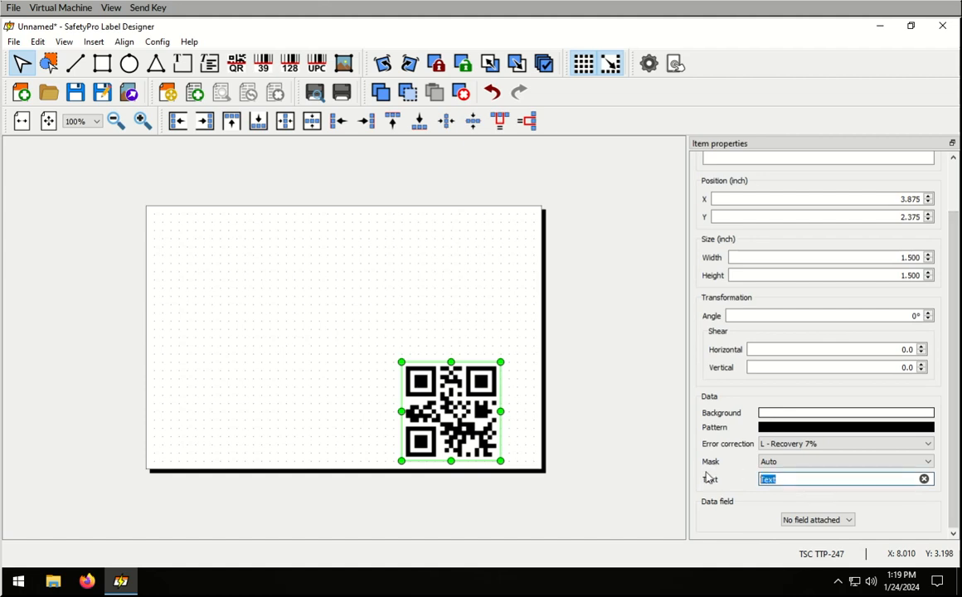
click(513, 367)
drag(423, 369, 439, 353)
- Delete the QR code from the label
click(263, 69)
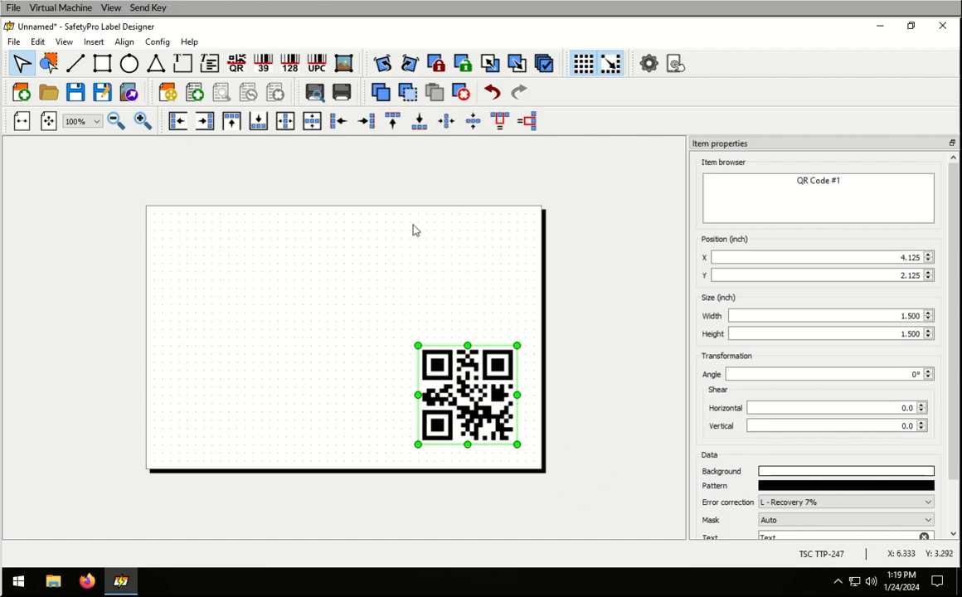
click(461, 92)
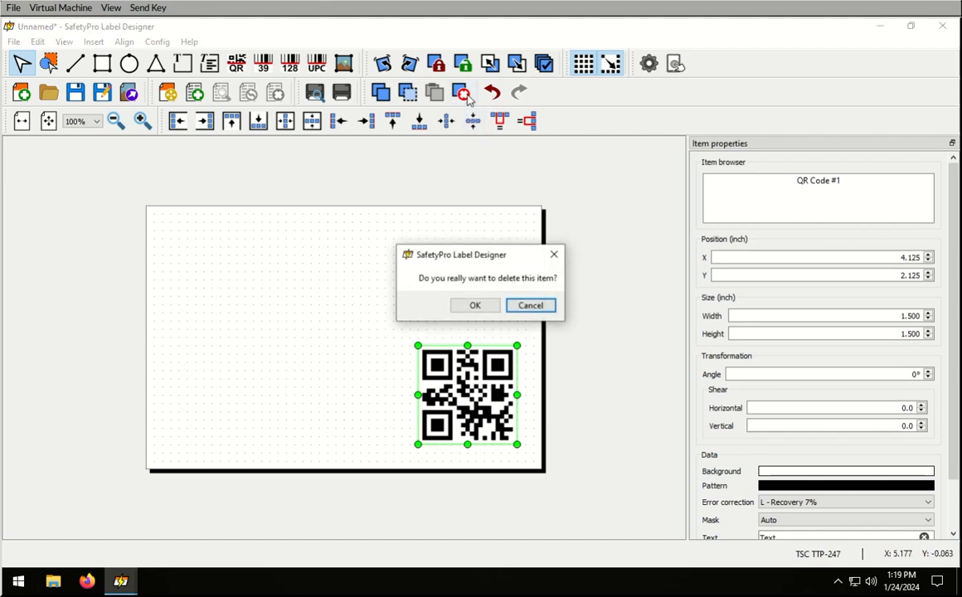
click(487, 305)
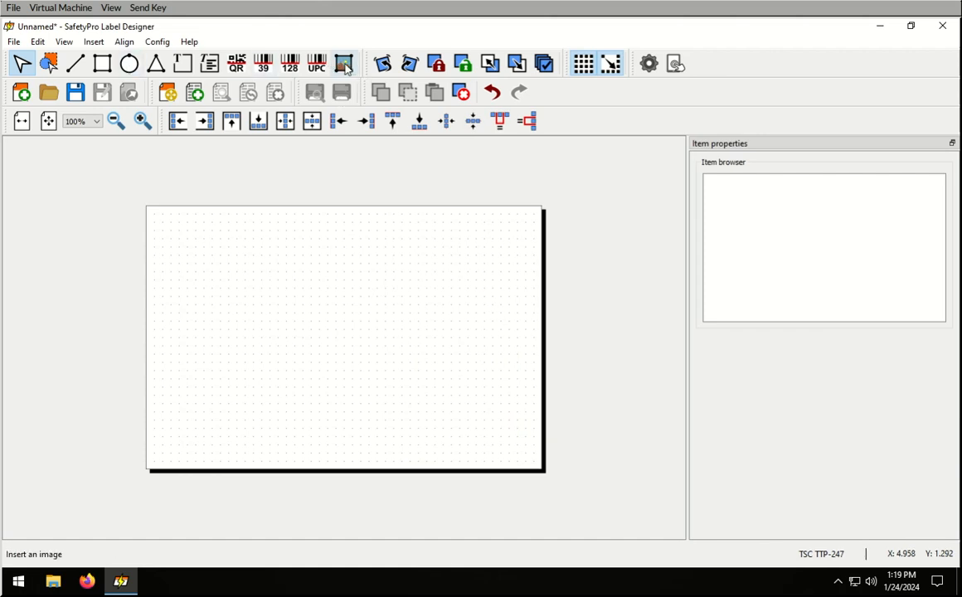
- Insert the image Warning001.svg from SafetyPro Premade Symbols > Warning - International at about X 0.375, Y 0.5 in on the label
click(346, 66)
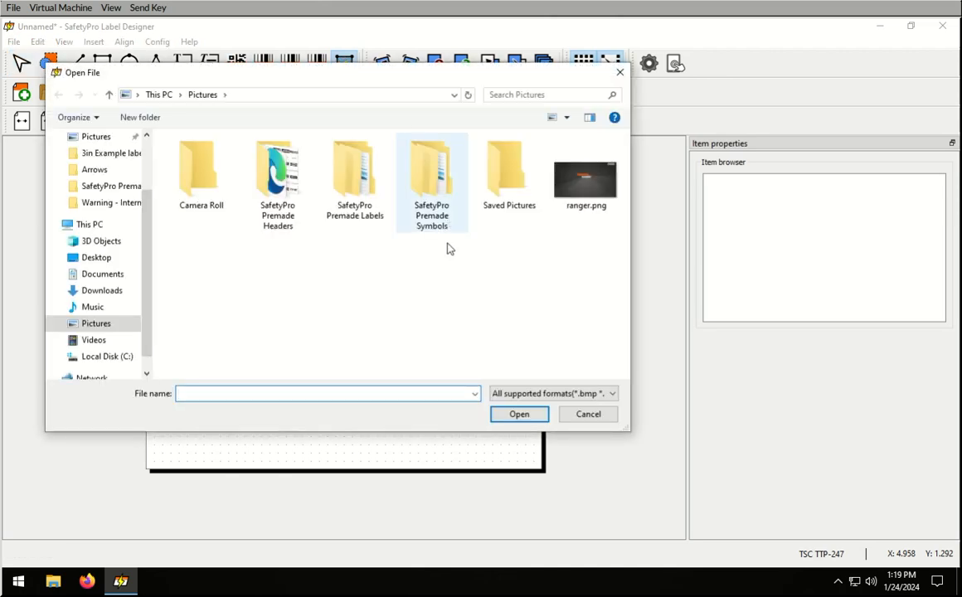
click(281, 223)
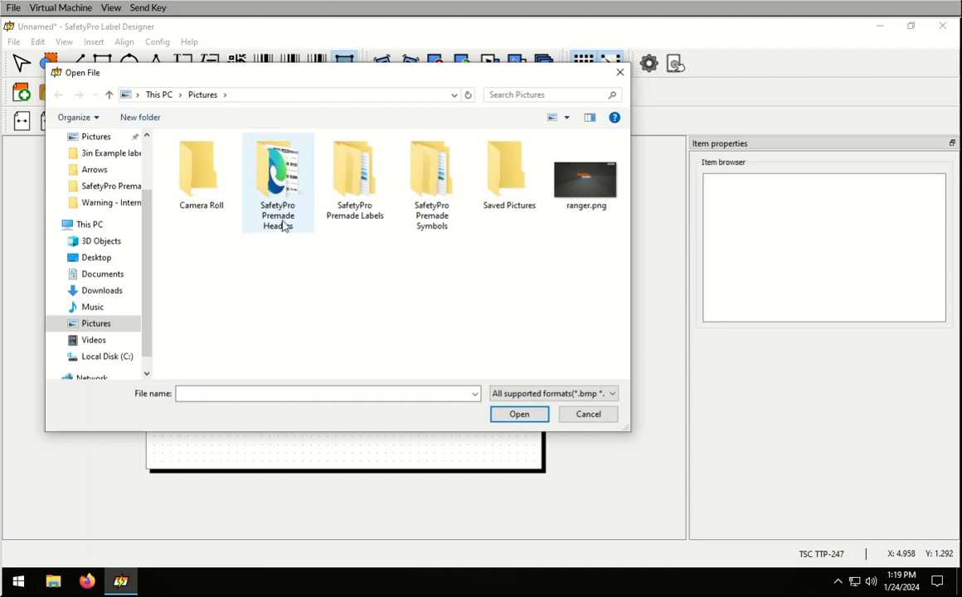
click(427, 183)
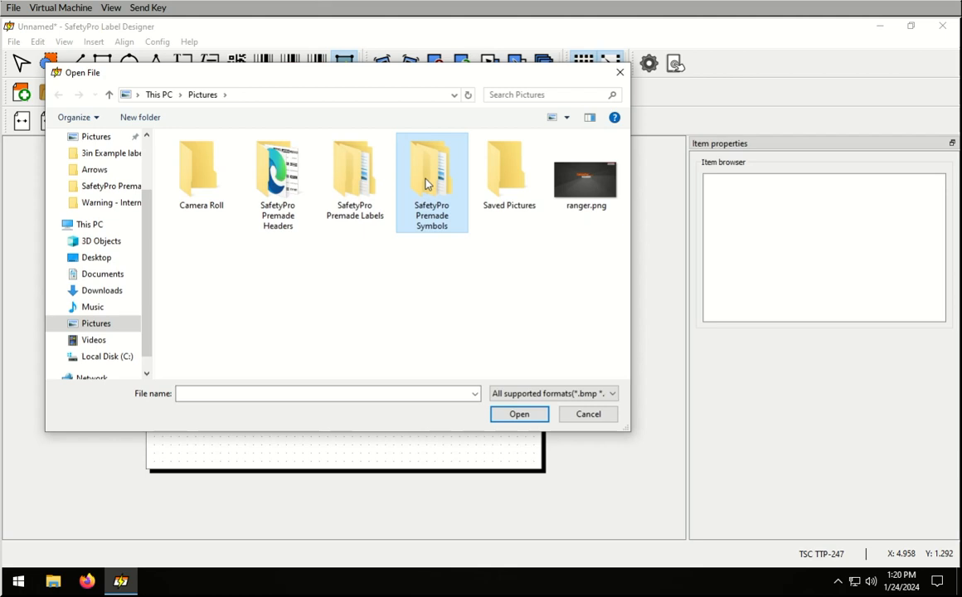
double_click(427, 183)
drag(621, 163, 647, 337)
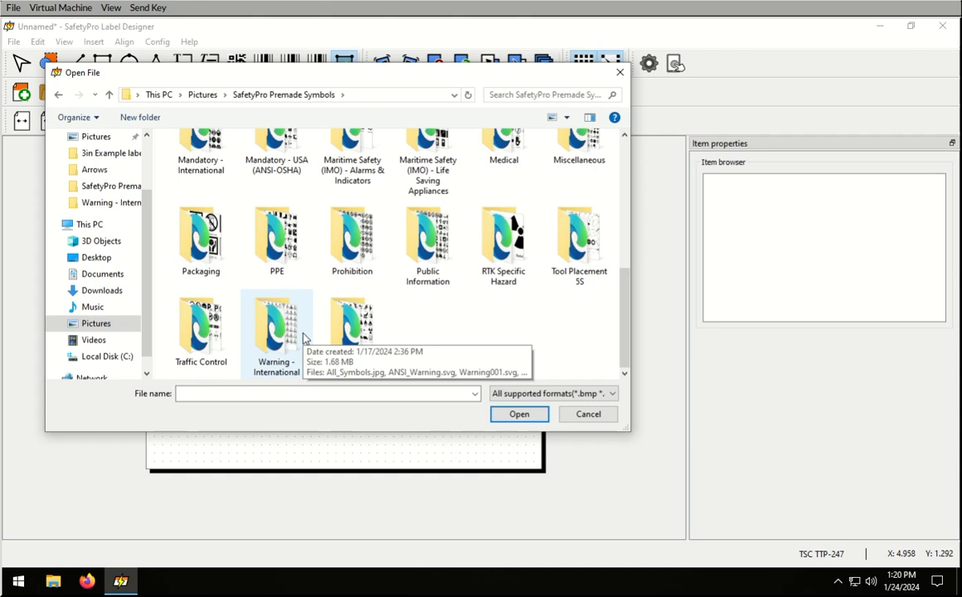
click(276, 329)
double_click(276, 329)
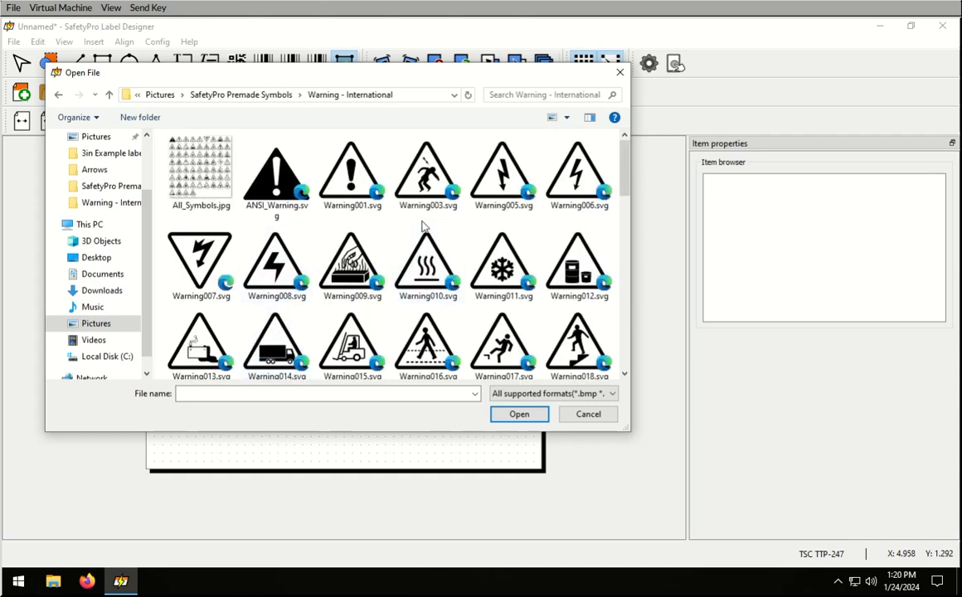
double_click(353, 170)
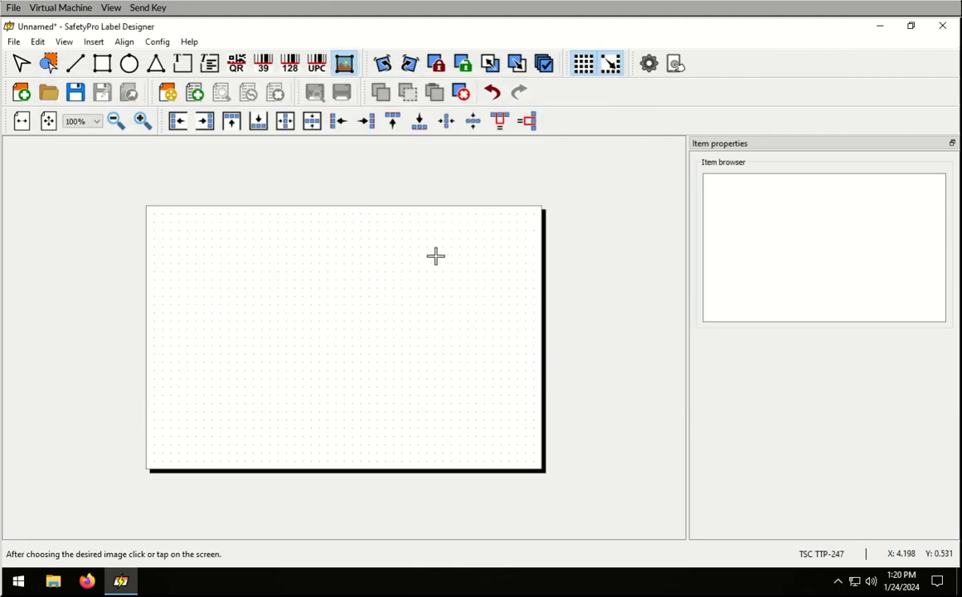
click(165, 235)
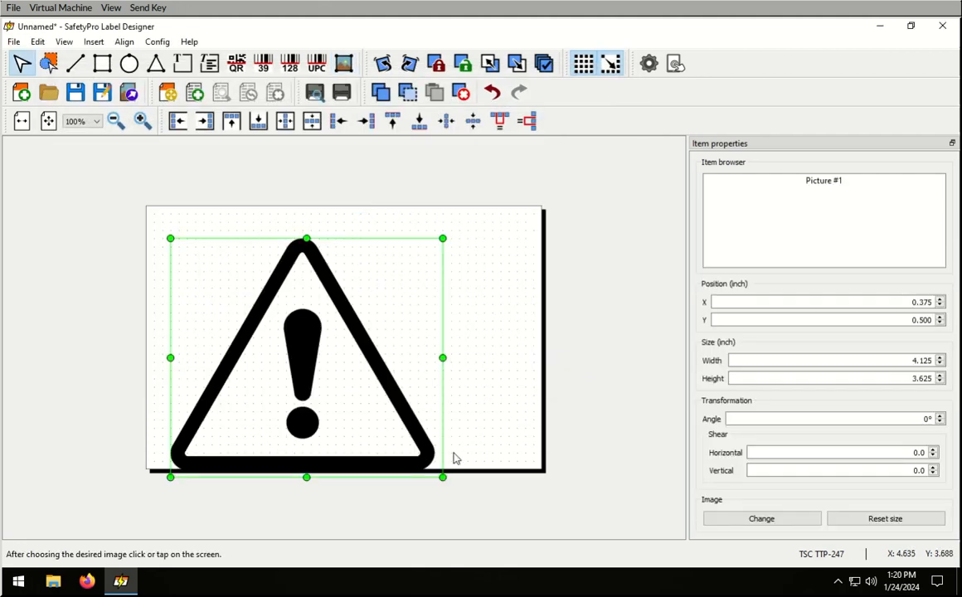
- Shrink the warning symbol to about 2 x 1.875 in and move it to about X 0.5, Y 1.5 in
drag(377, 437, 329, 389)
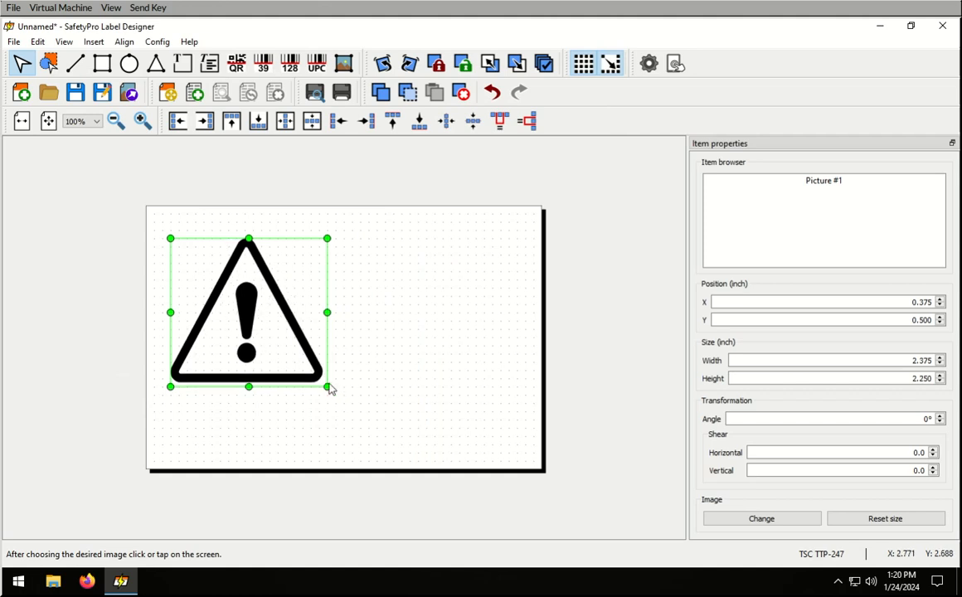
click(455, 389)
click(260, 304)
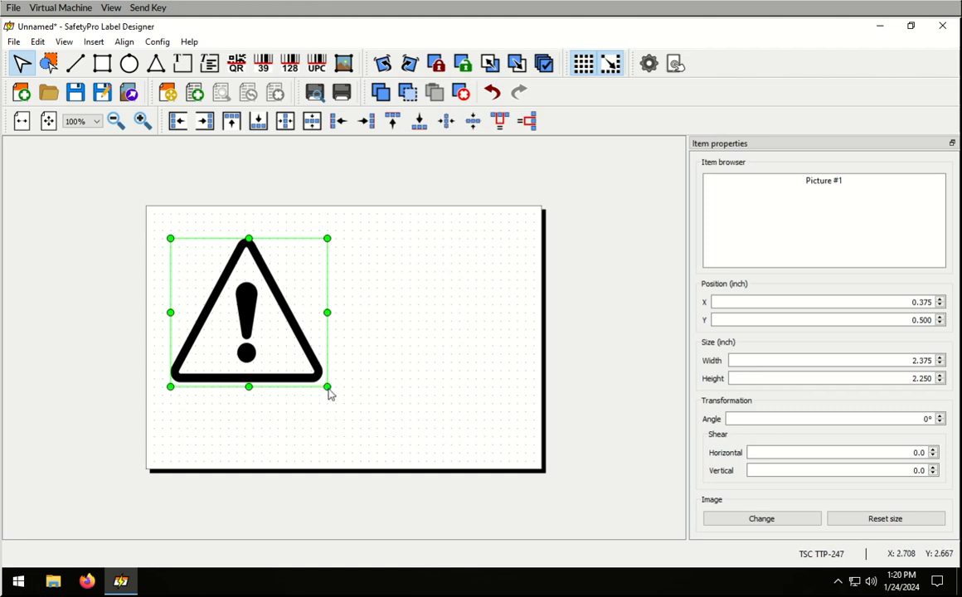
drag(263, 278, 253, 263)
click(416, 294)
drag(259, 309, 263, 360)
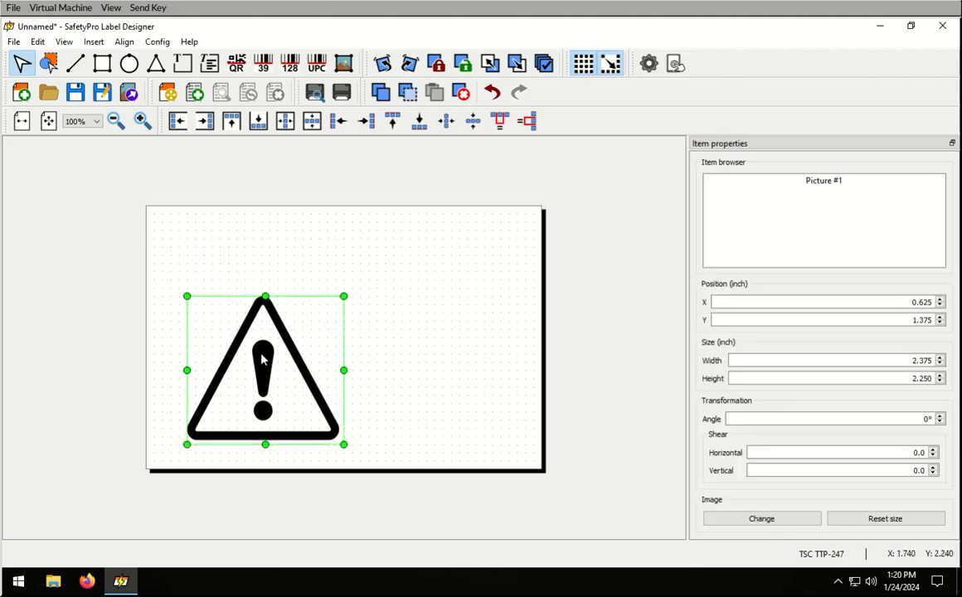
drag(344, 297, 319, 320)
drag(254, 389, 245, 373)
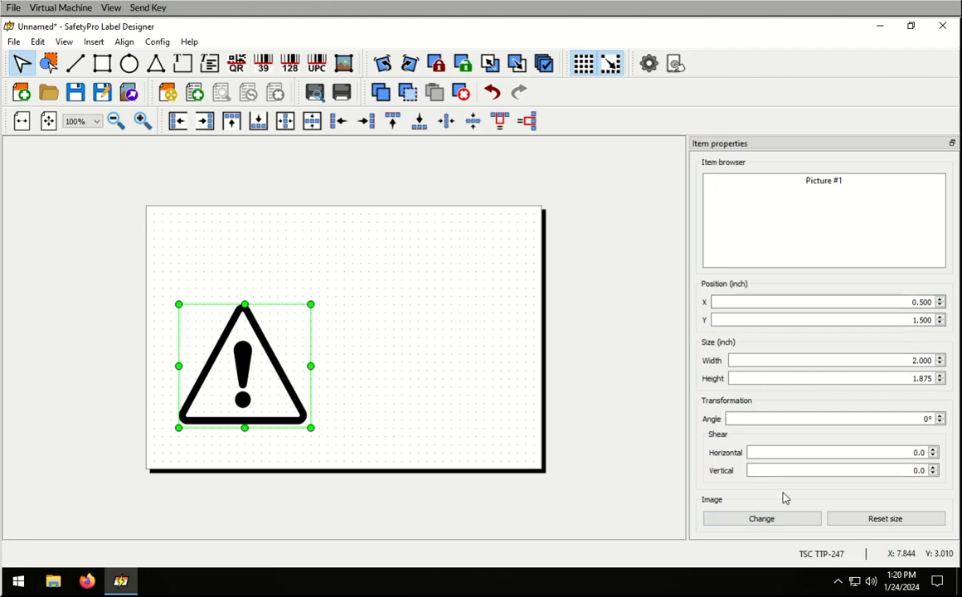
- Change the symbol's image to Warning003.svg from SafetyPro Premade Symbols > Warning - International
click(769, 519)
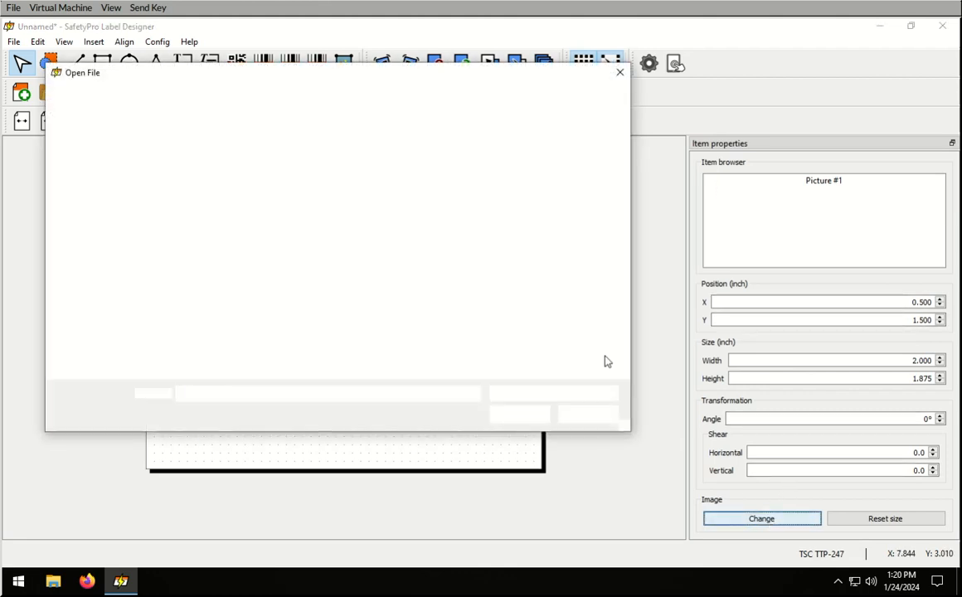
double_click(425, 179)
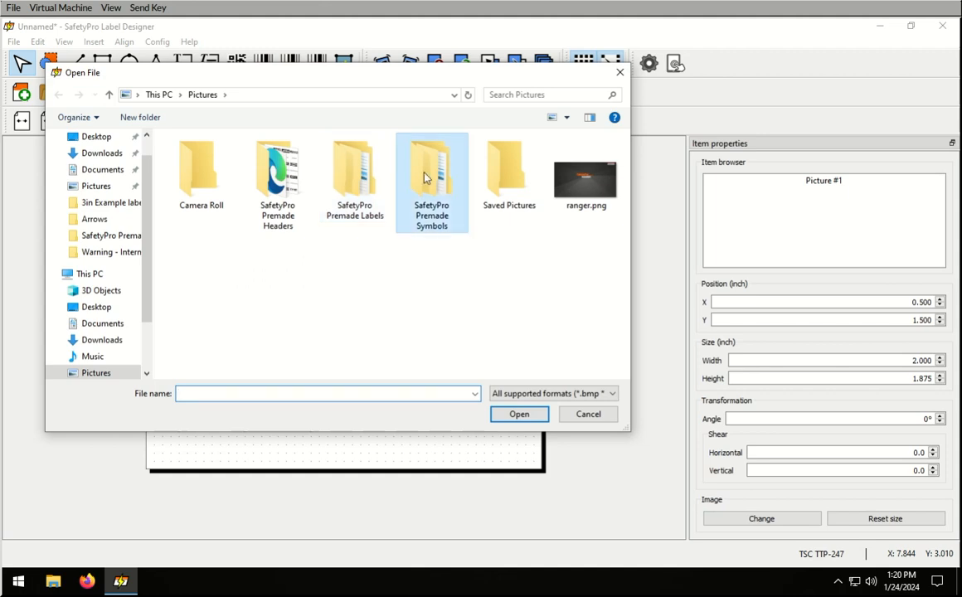
scroll(456, 279, down, 3)
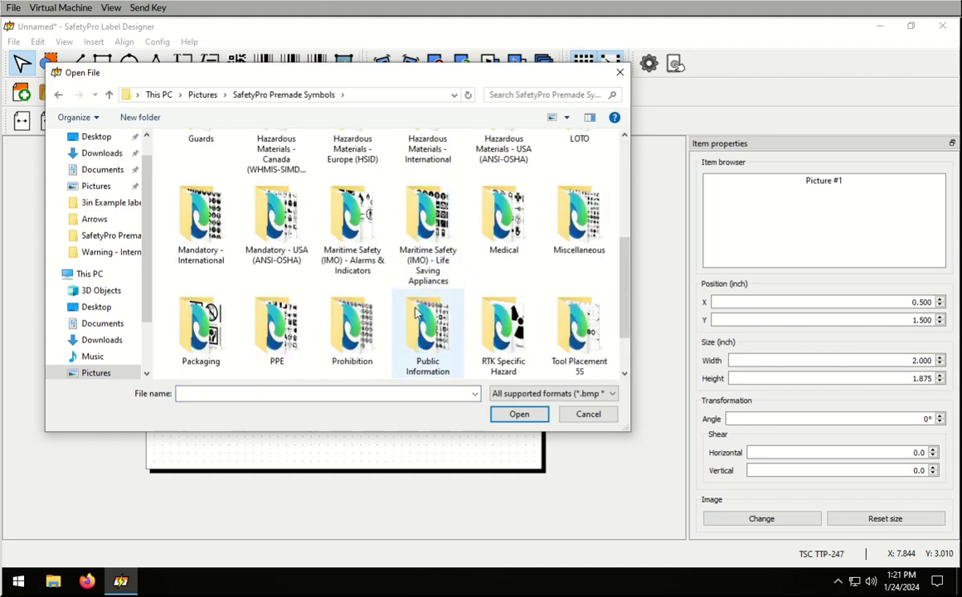
scroll(431, 299, down, 2)
click(273, 326)
double_click(273, 325)
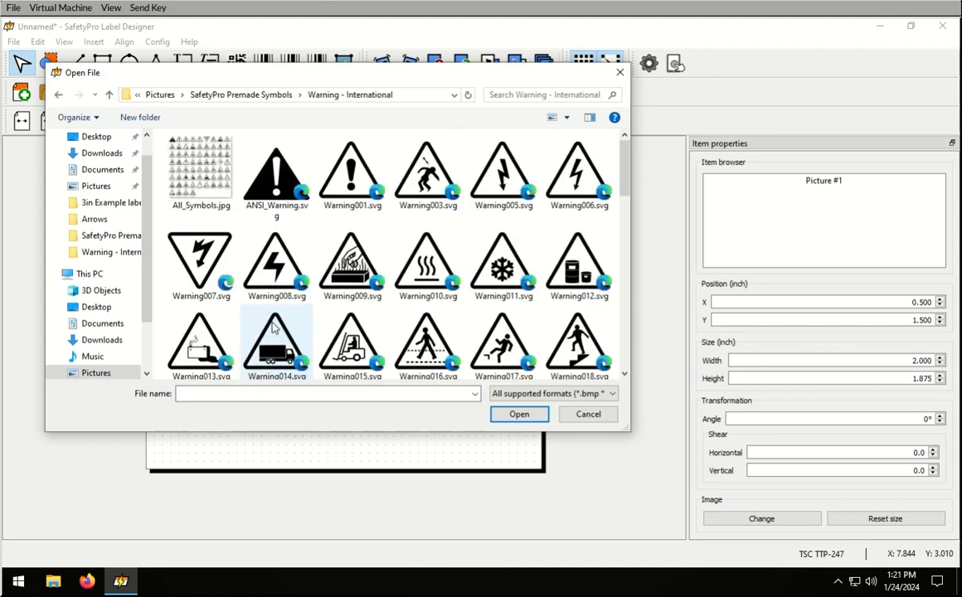
double_click(416, 169)
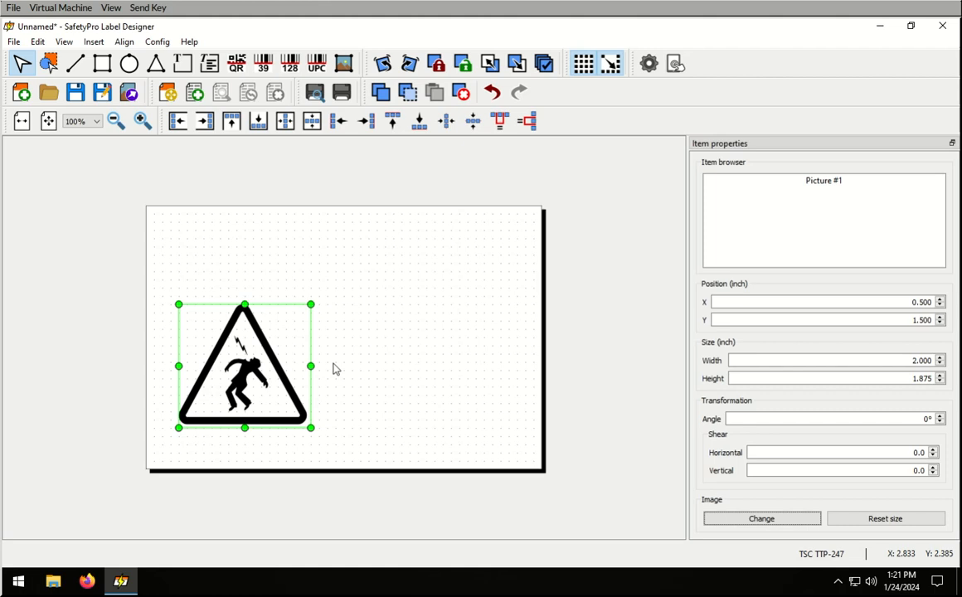
click(311, 238)
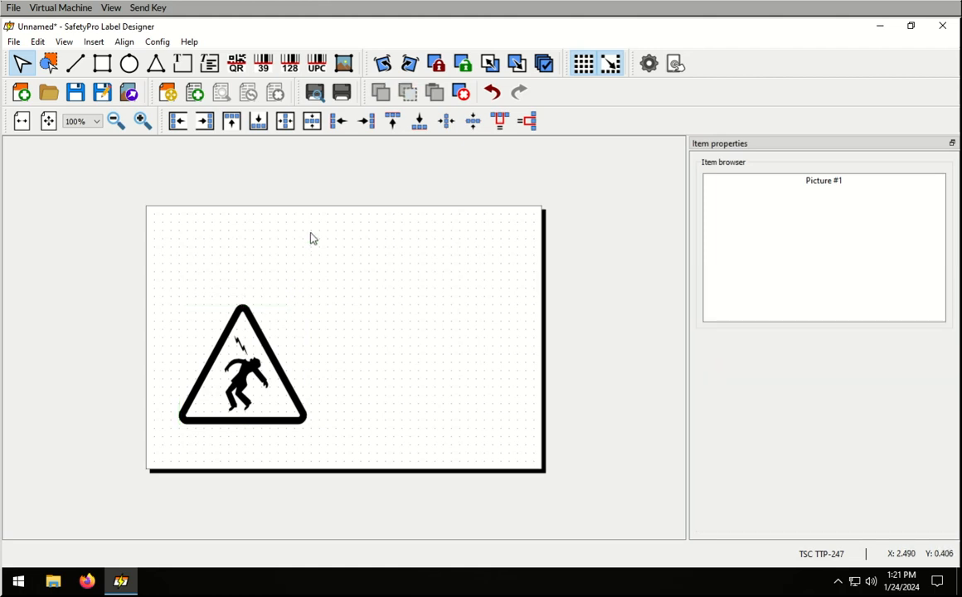
- Start inserting another image, browse to Pictures > SafetyPro Premade Headers and enlarge the file dialog
click(345, 65)
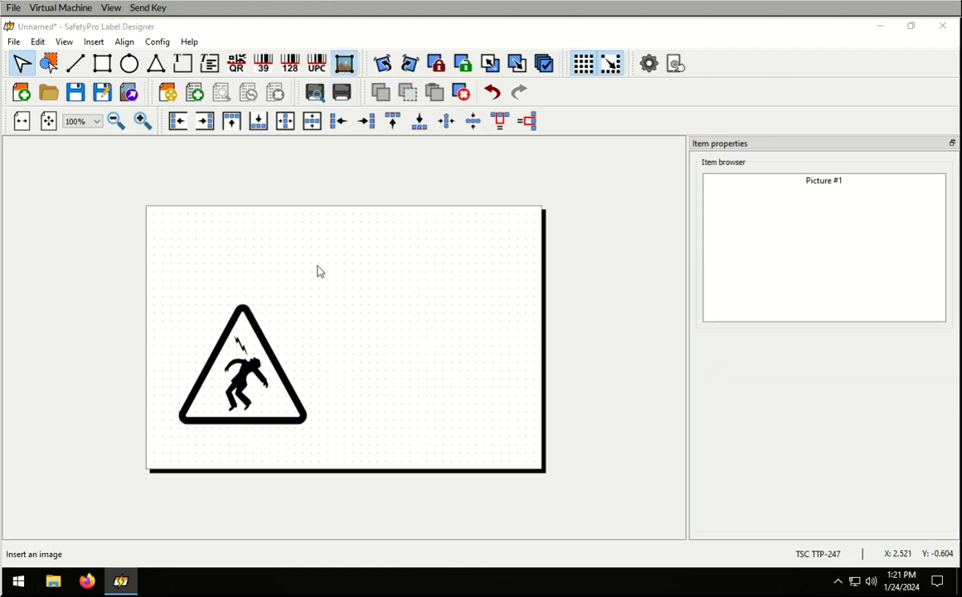
click(317, 270)
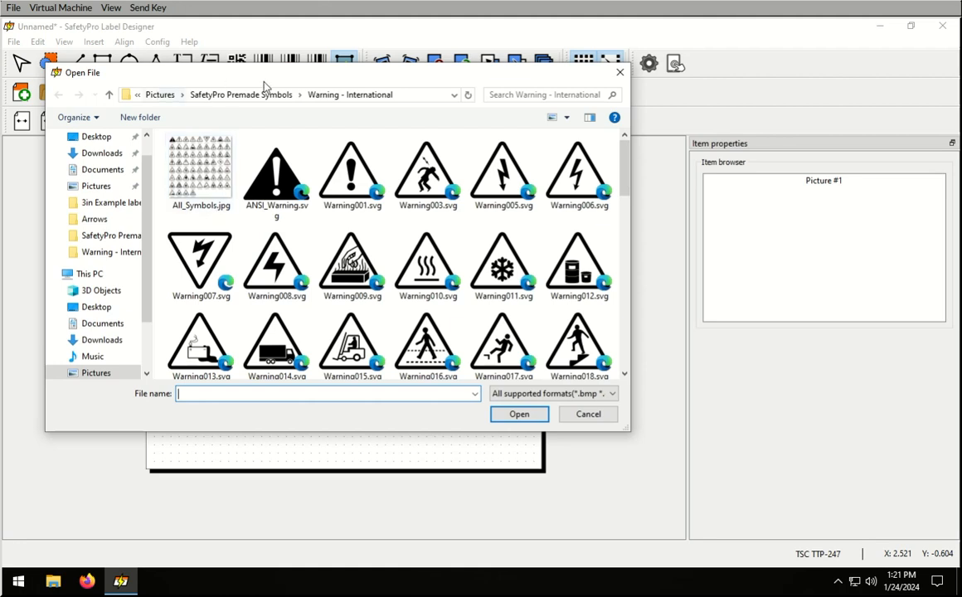
click(255, 95)
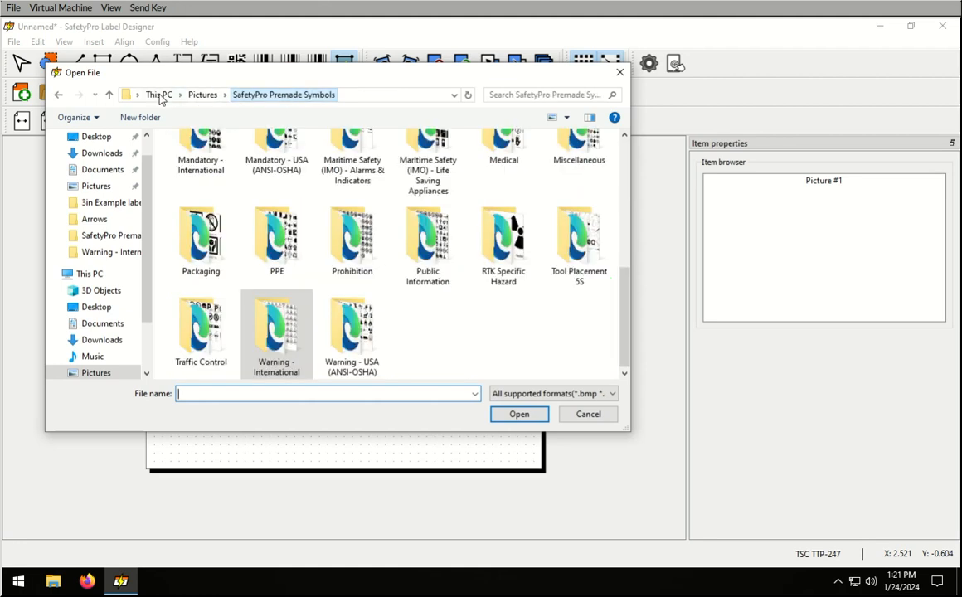
click(207, 97)
double_click(281, 187)
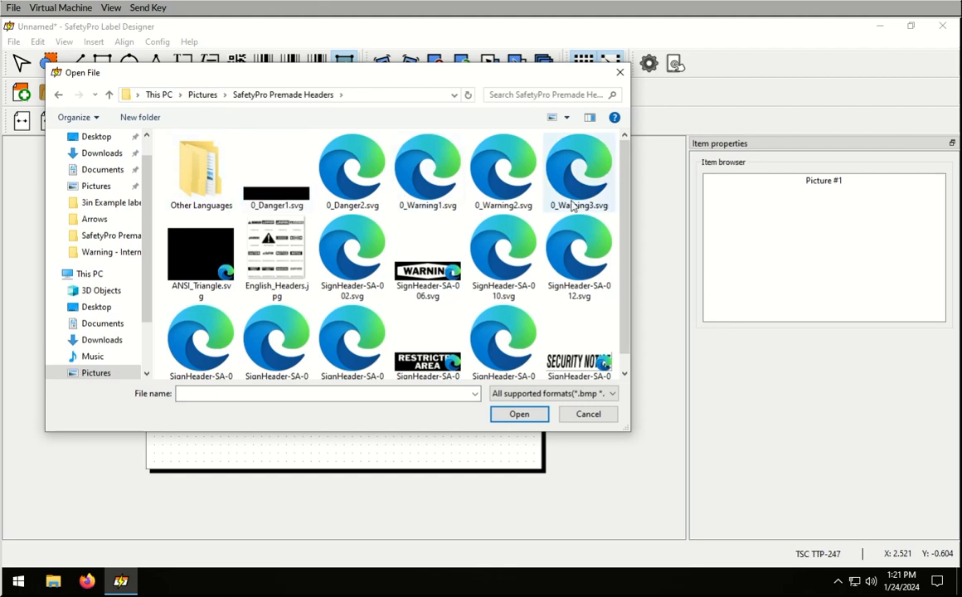
drag(626, 282, 626, 296)
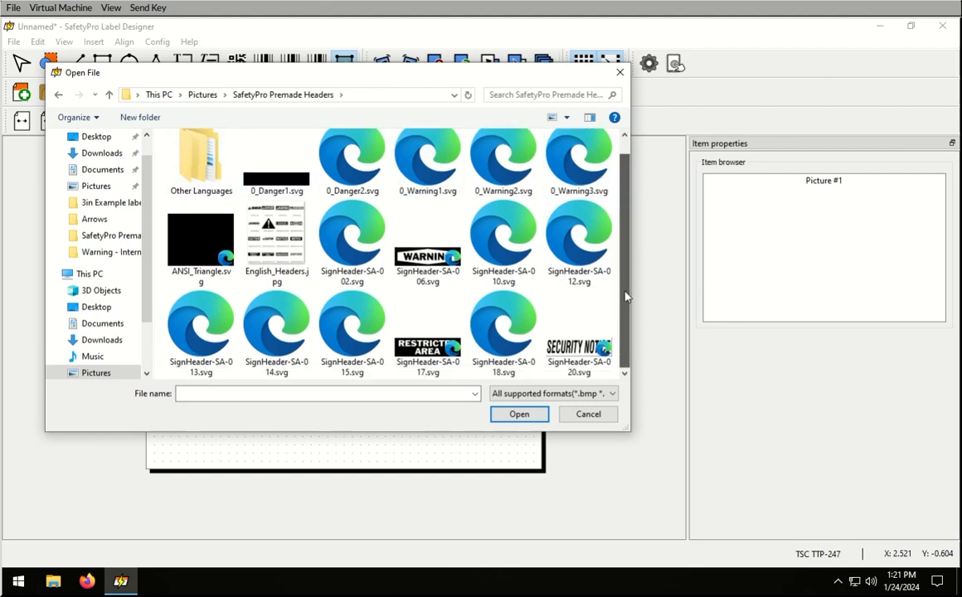
drag(623, 428, 682, 474)
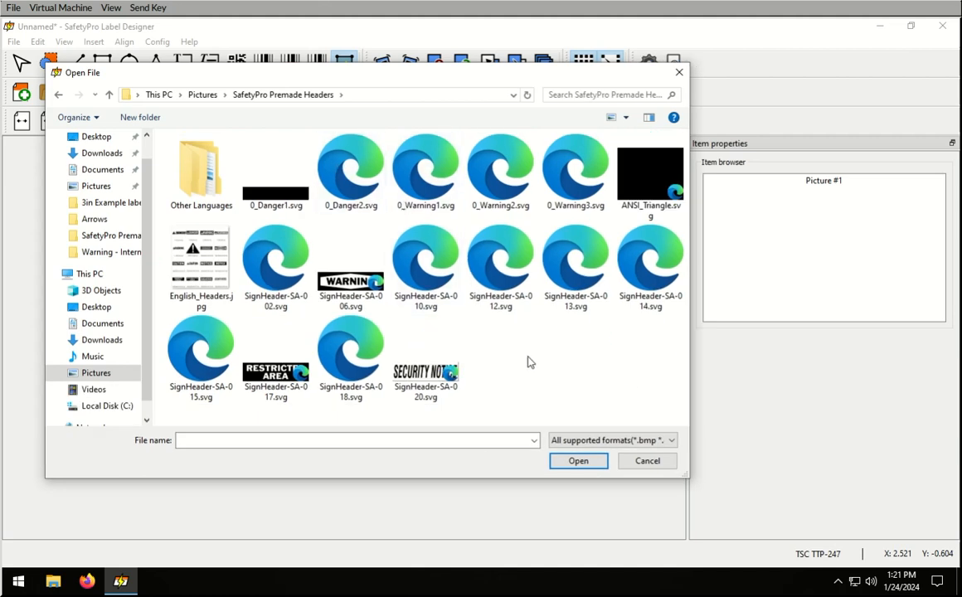
- Insert the header image 0_Danger2.svg at about X 0.5, Y 0.25 in on the label
click(322, 166)
click(423, 179)
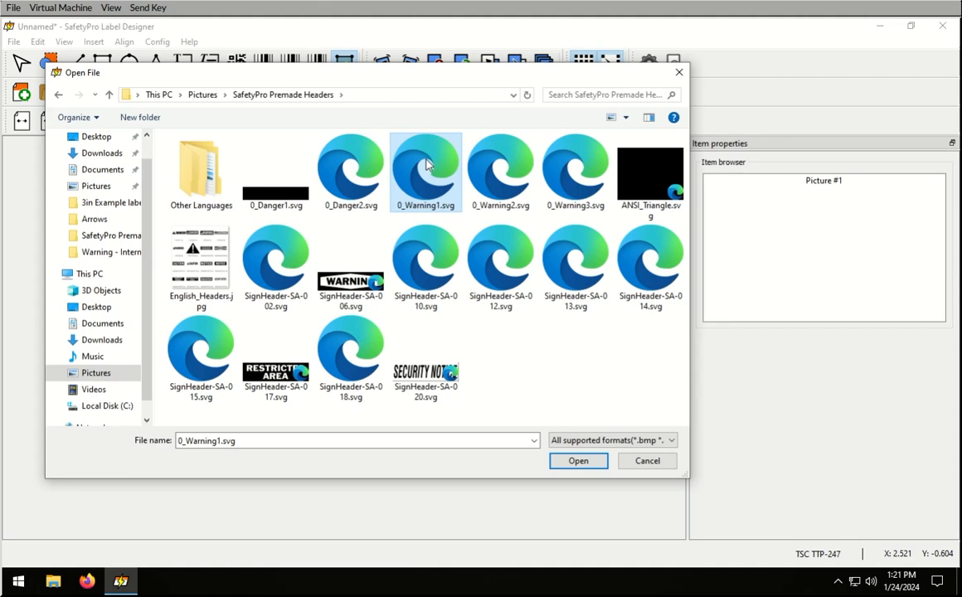
click(326, 161)
double_click(326, 161)
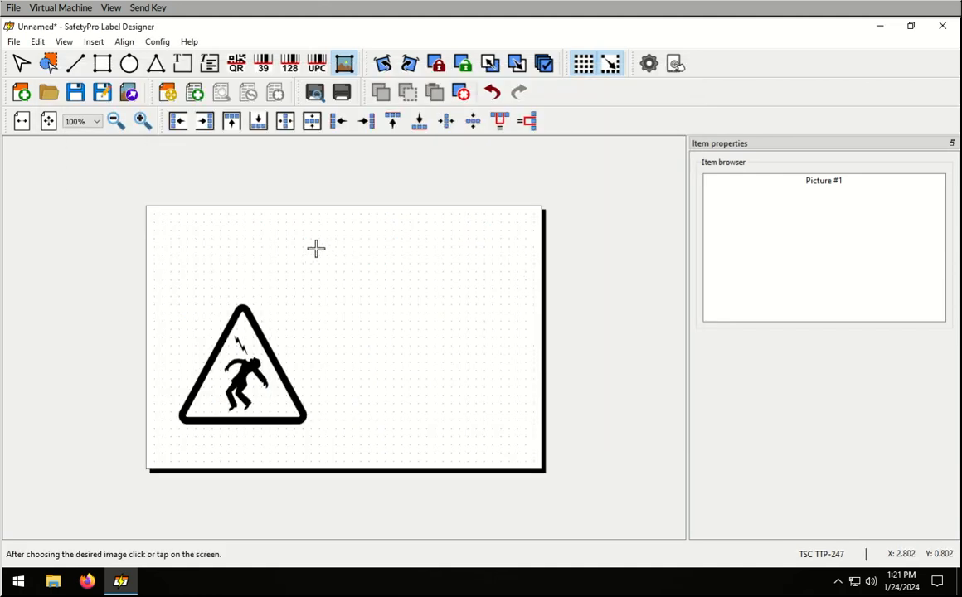
click(179, 223)
click(234, 267)
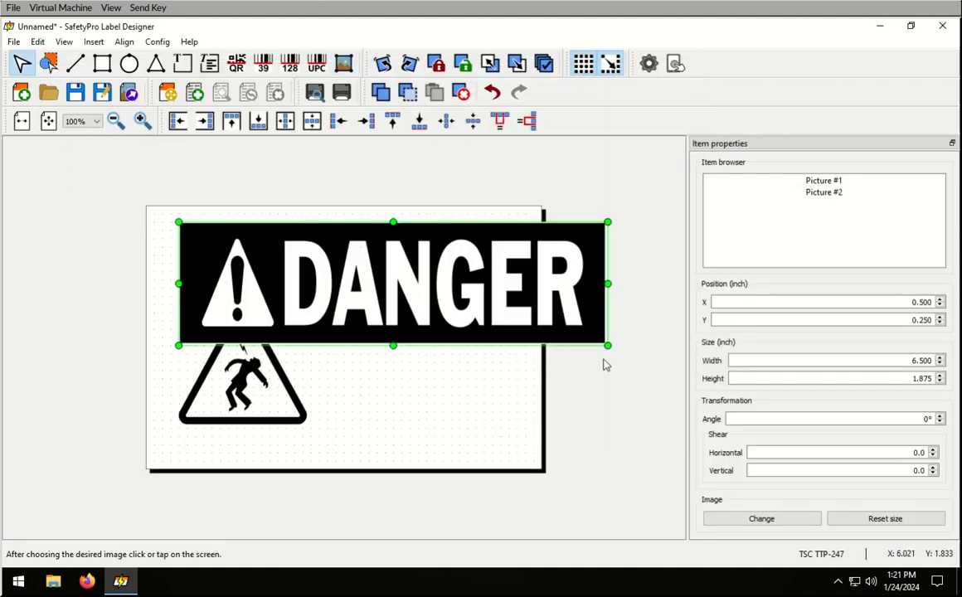
- Resize the DANGER header to about 5.75 x 0.875 in and place it at about X 0.125, Y 0.125 in
drag(604, 342, 504, 276)
drag(373, 263, 342, 253)
drag(474, 265, 533, 274)
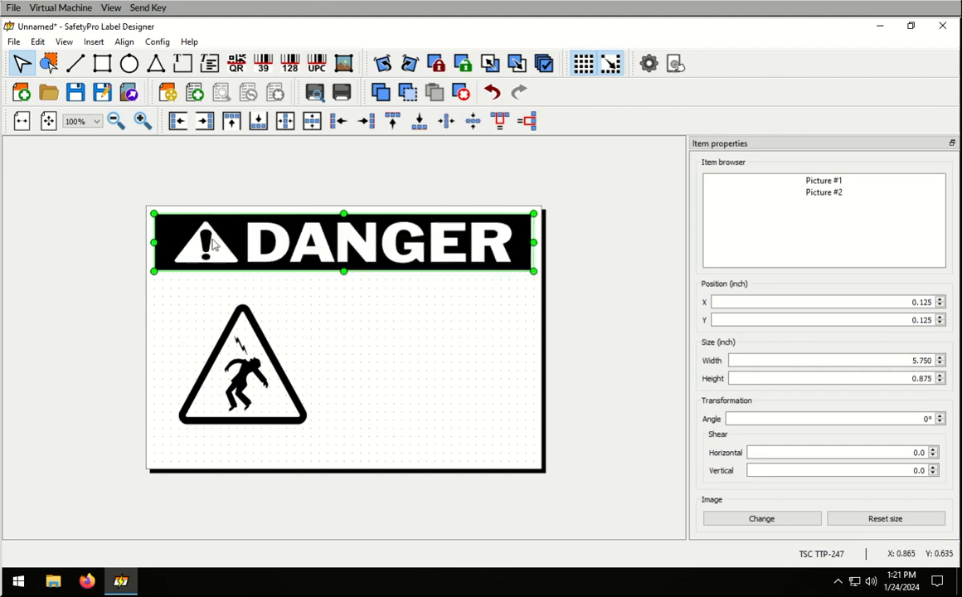
click(511, 332)
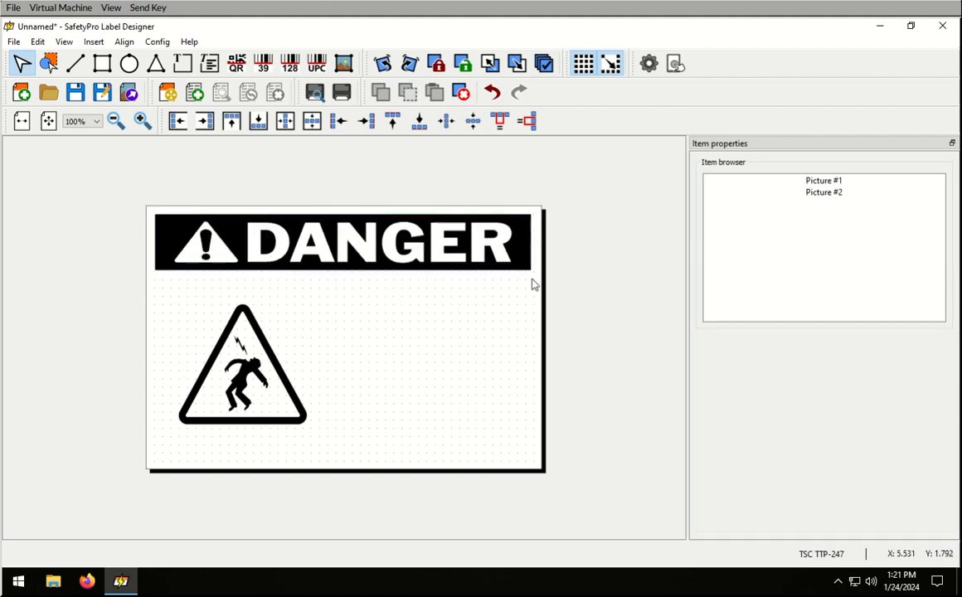
- Shrink the electric shock warning symbol slightly from its upper right corner
click(277, 323)
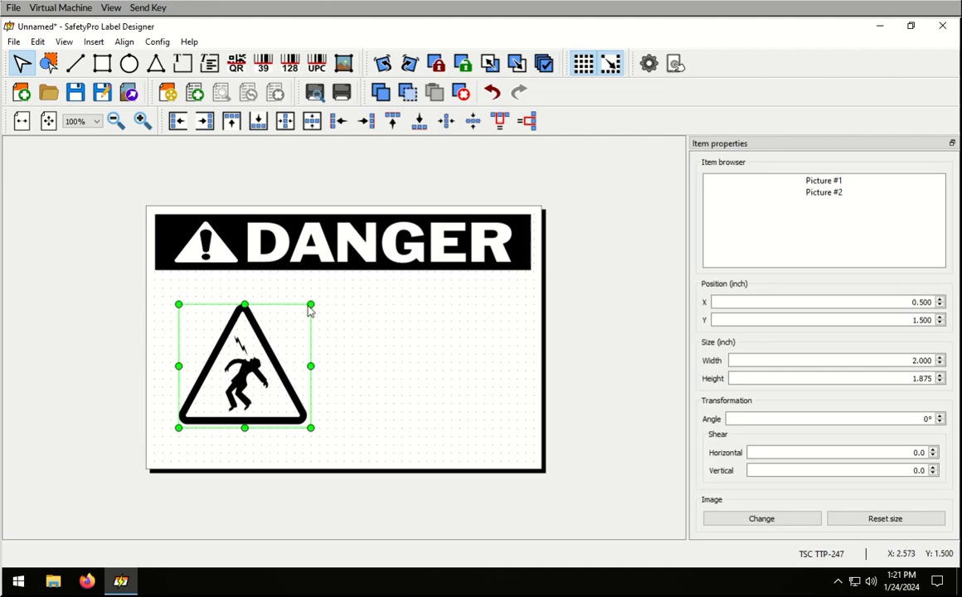
drag(310, 304, 293, 336)
click(420, 325)
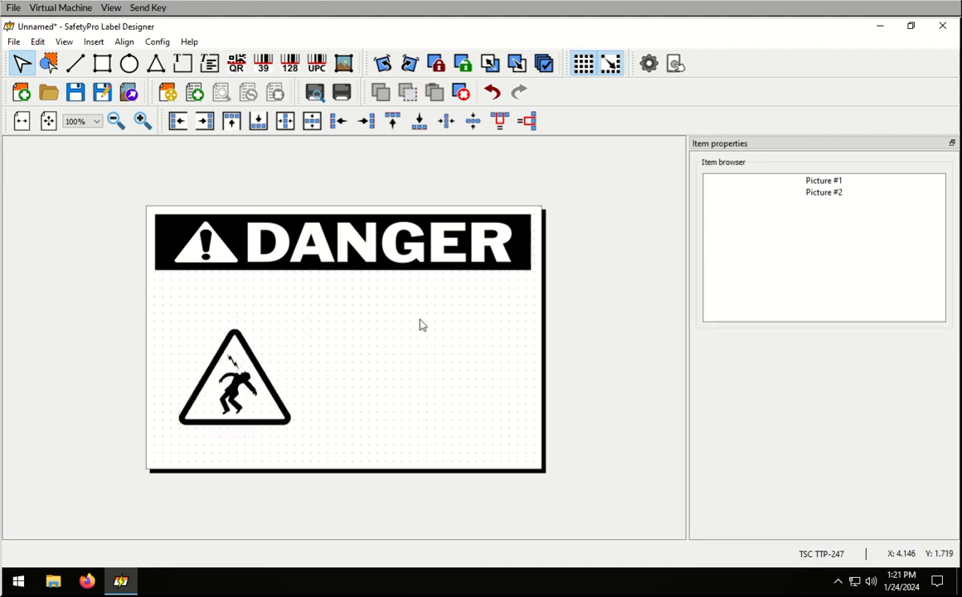
- Select the DANGER header and the warning symbol together and delete them from the label
drag(584, 515, 126, 189)
key(Delete)
click(489, 306)
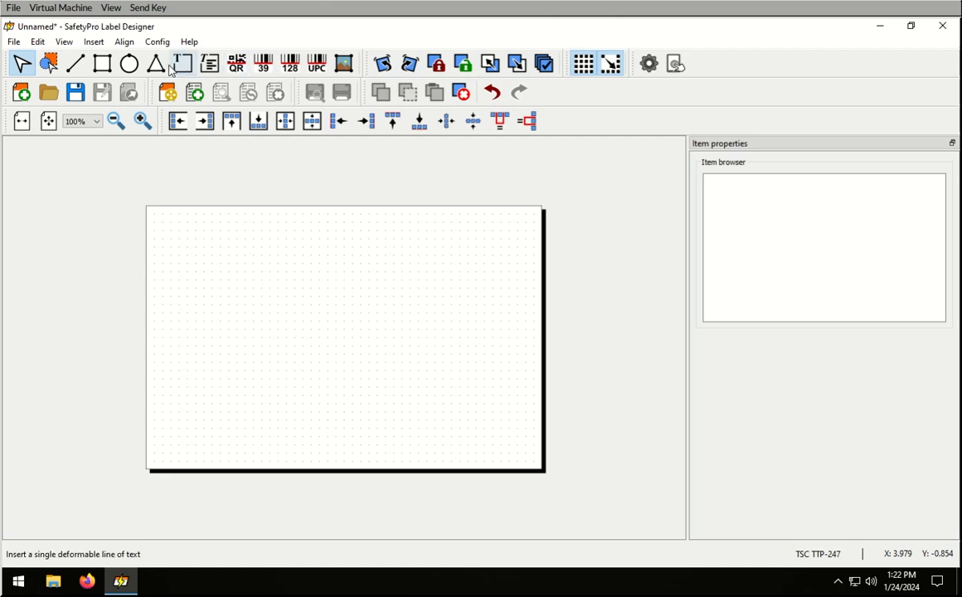
- Insert a rich text object at about X 2.75, Y 1.25 in reading "Box 1" and enlarge its frame to about 0.875 x 0.5 in
click(212, 68)
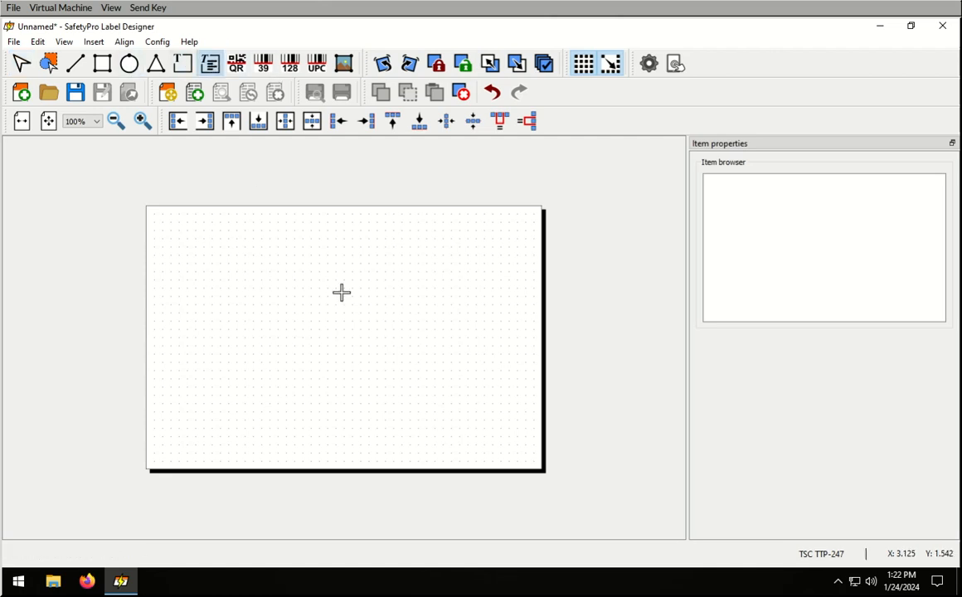
click(341, 291)
click(348, 305)
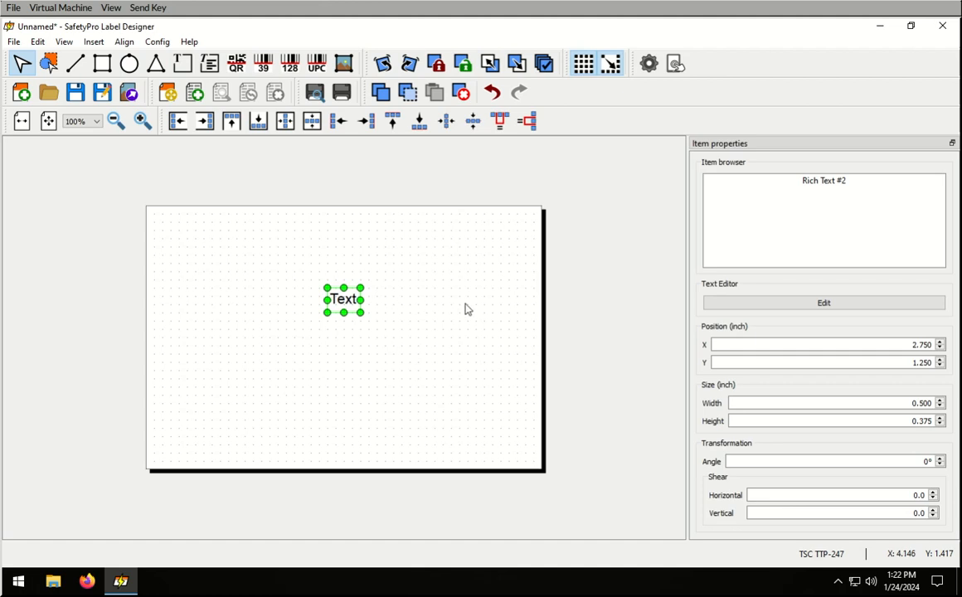
click(733, 304)
drag(434, 291, 257, 265)
text(Box)
click(602, 396)
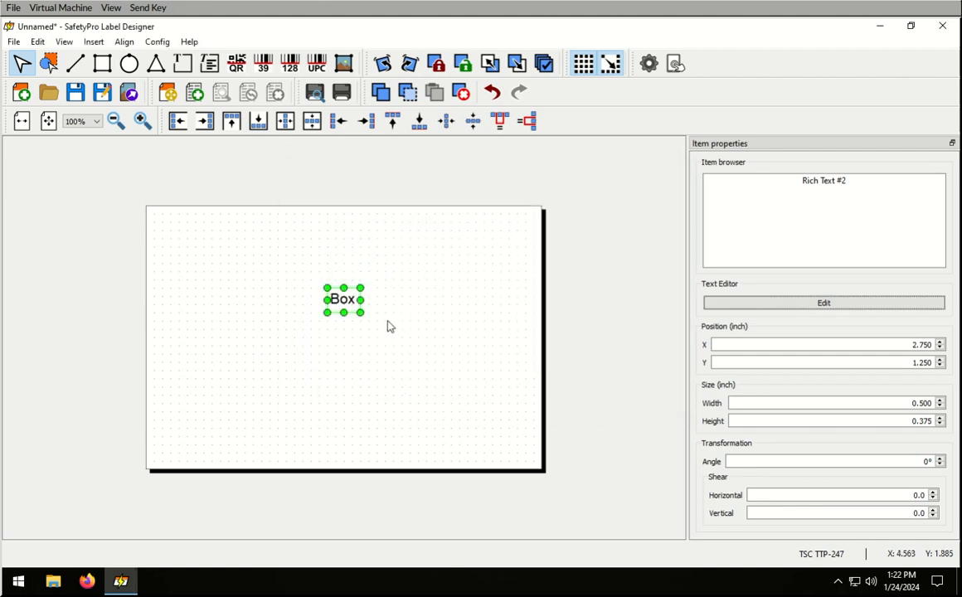
drag(360, 312, 383, 326)
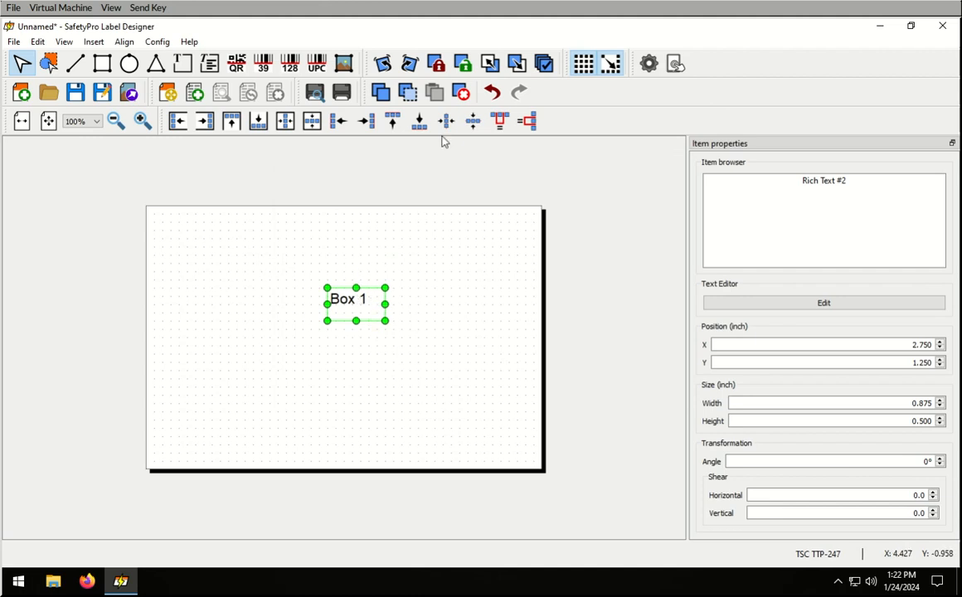
- Duplicate the "Box 1" text and place the copy below the original at about X 2.75, Y 1.875 in
click(382, 93)
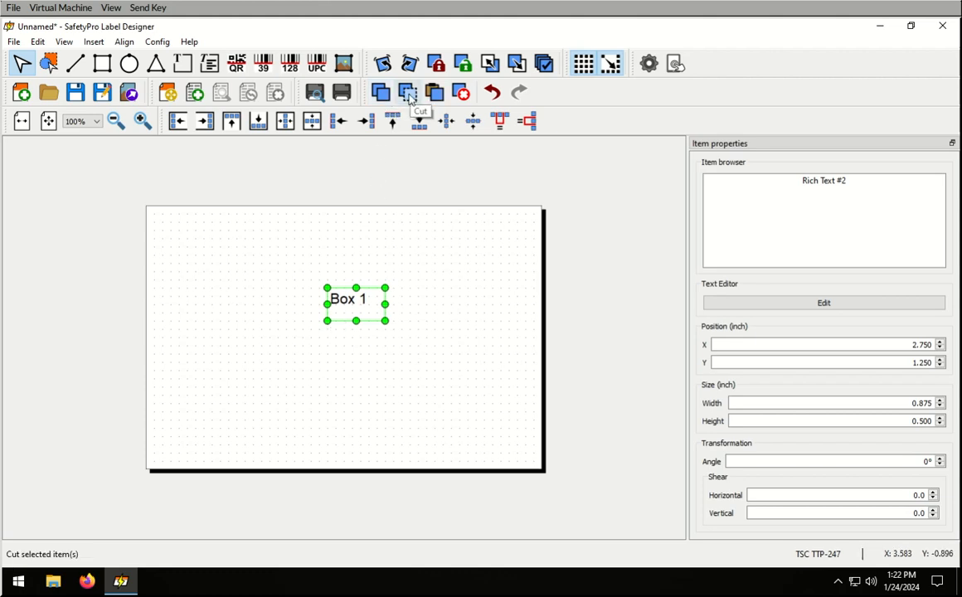
click(434, 92)
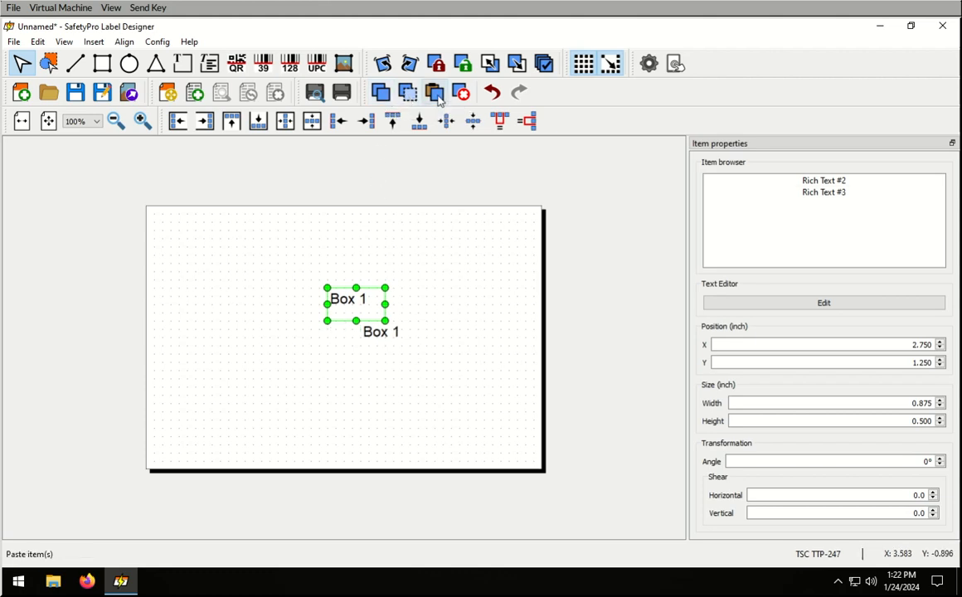
click(377, 340)
drag(359, 348, 349, 349)
- Change the copied text to "Box 2" and leave both text boxes deselected
click(793, 303)
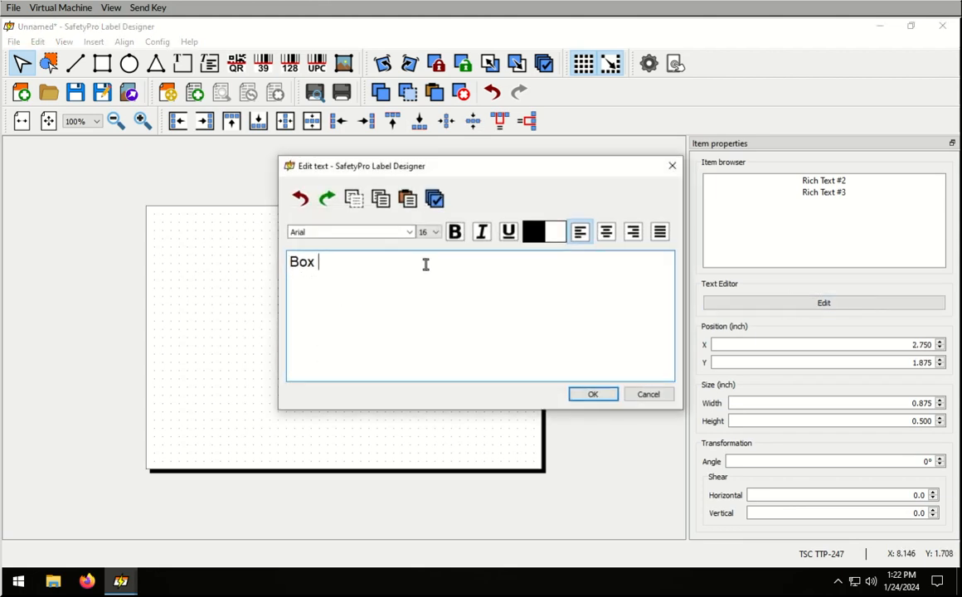
click(605, 396)
click(343, 307)
click(355, 341)
click(343, 305)
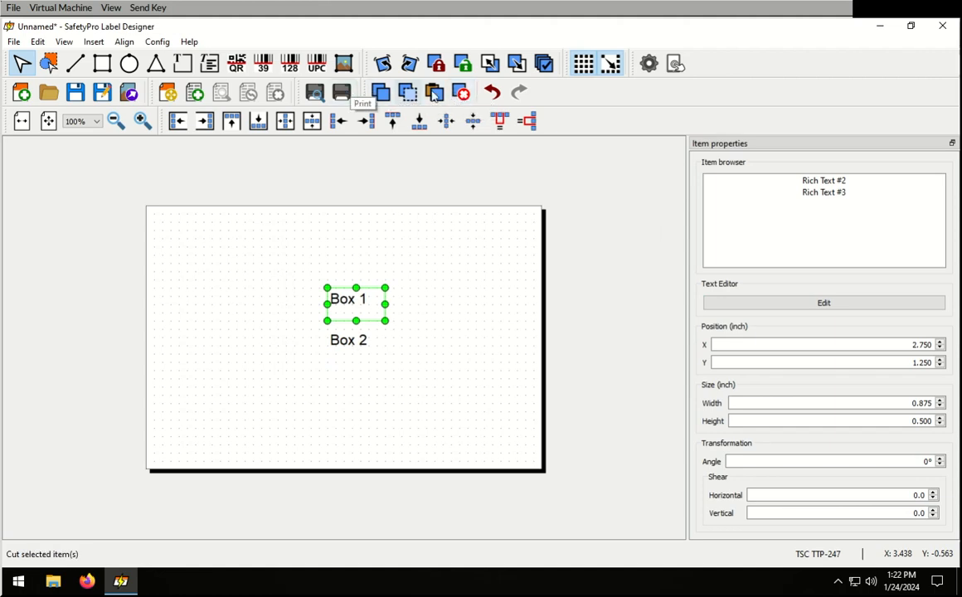
click(419, 329)
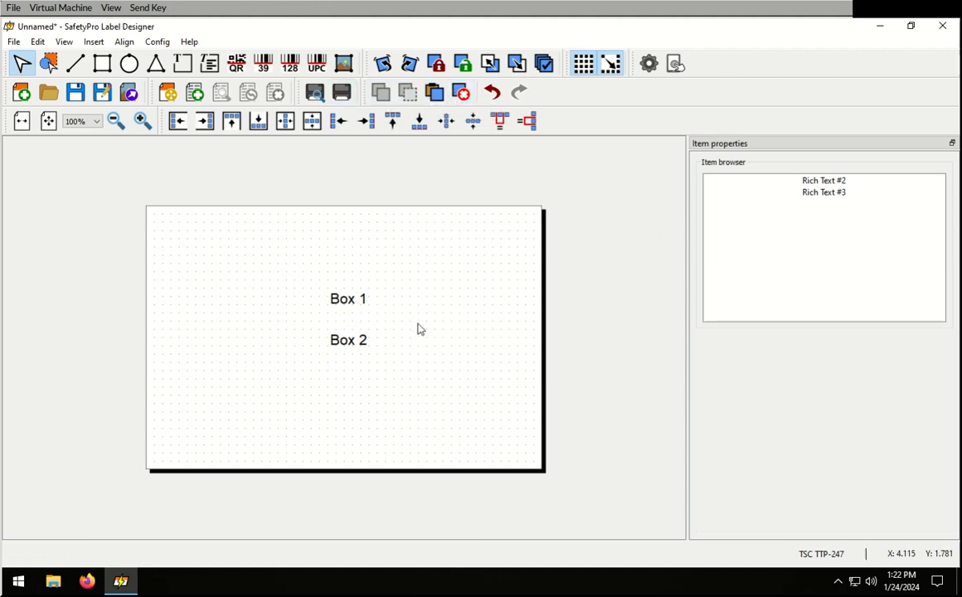
- Undo the lower box's text change, check its text in the editor, and redo the change
click(493, 93)
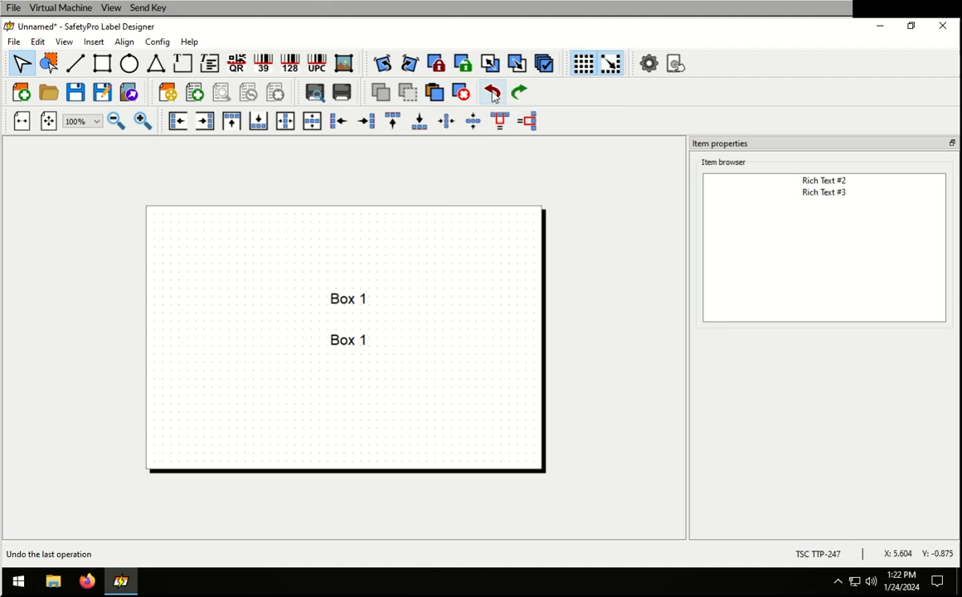
click(350, 346)
click(823, 304)
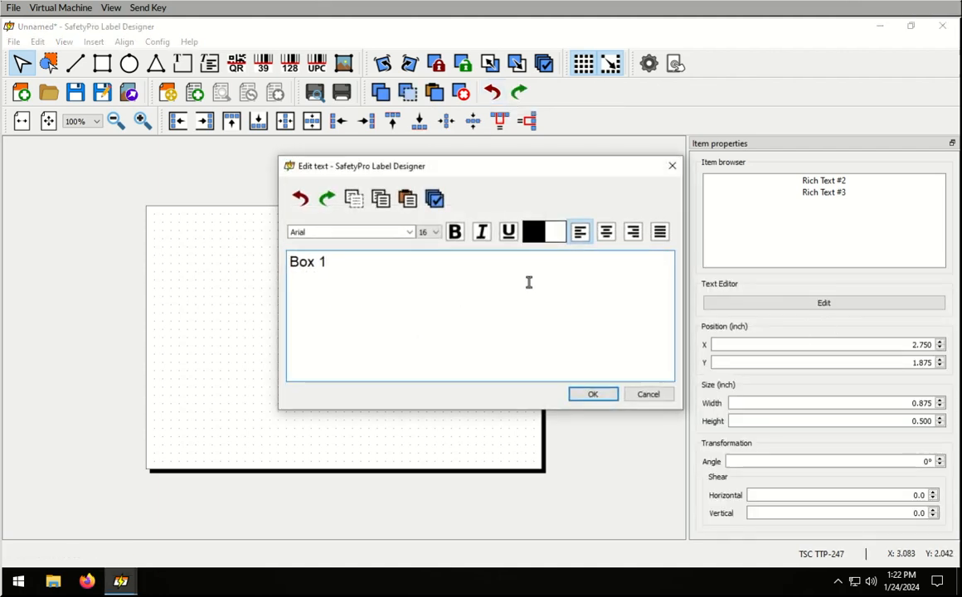
click(649, 394)
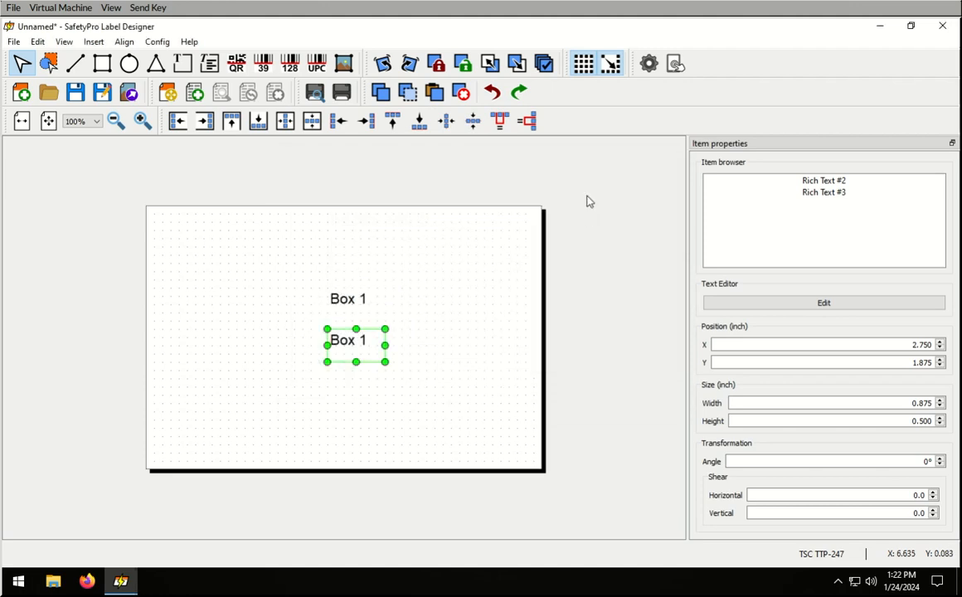
click(518, 93)
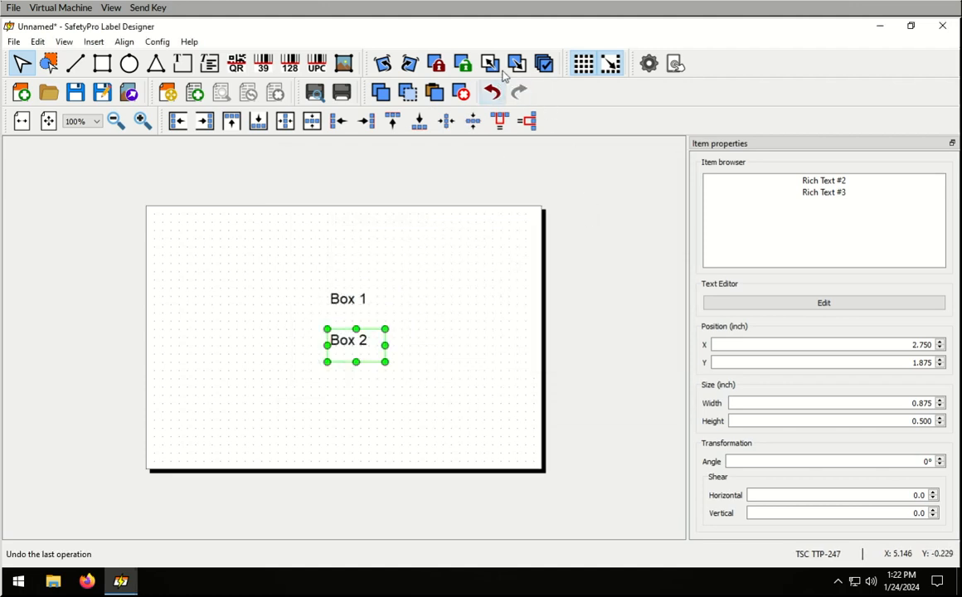
click(492, 93)
click(518, 93)
click(484, 332)
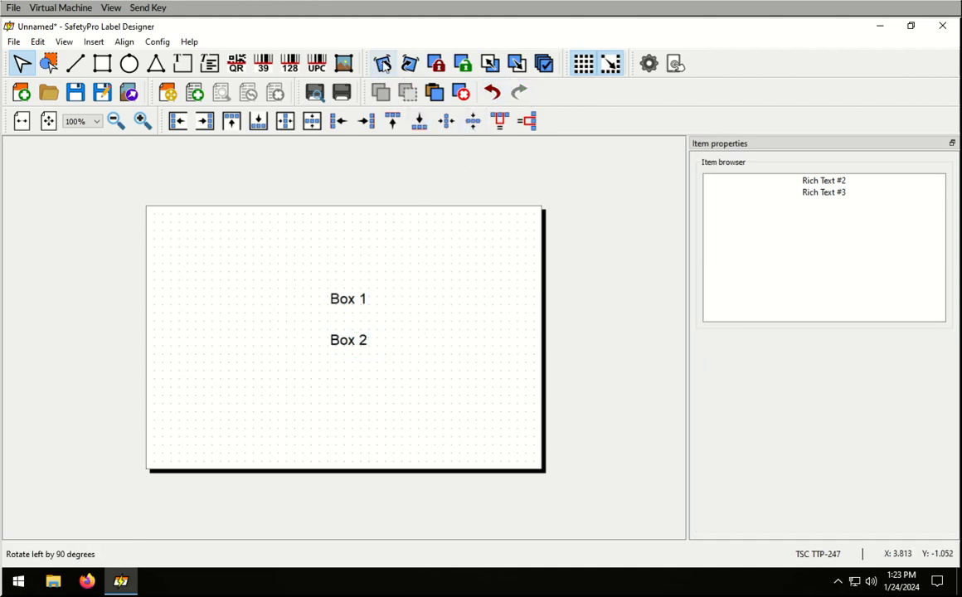
- Rotate the Box 1 text 90 degrees right and back left, repeating the pair of rotations
click(346, 303)
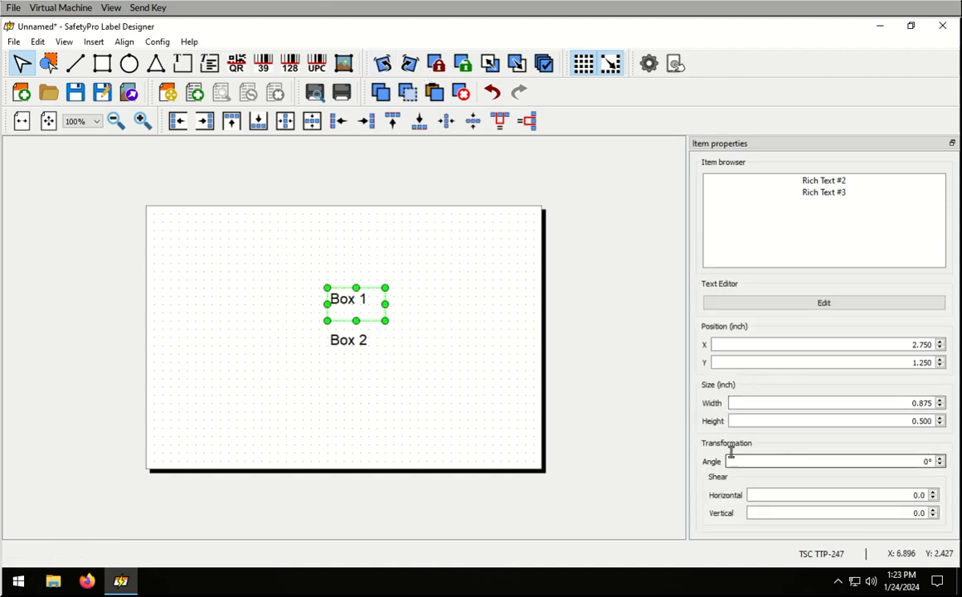
click(410, 65)
click(382, 65)
click(407, 66)
click(383, 66)
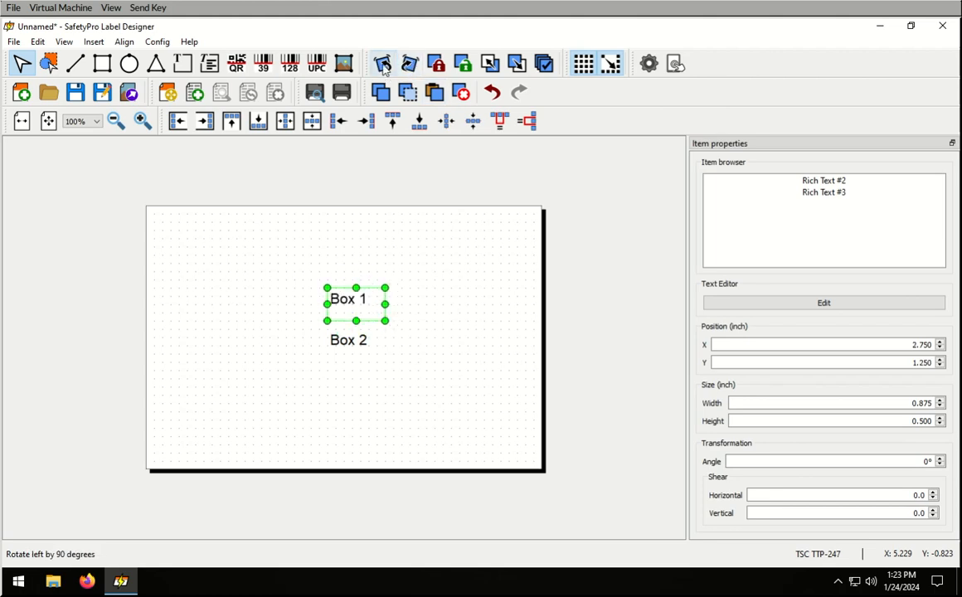
- Rotate Box 1 left 90 degrees and back, and move it to about X 2.625, Y 1.125 in
click(383, 66)
drag(349, 308, 331, 297)
click(408, 66)
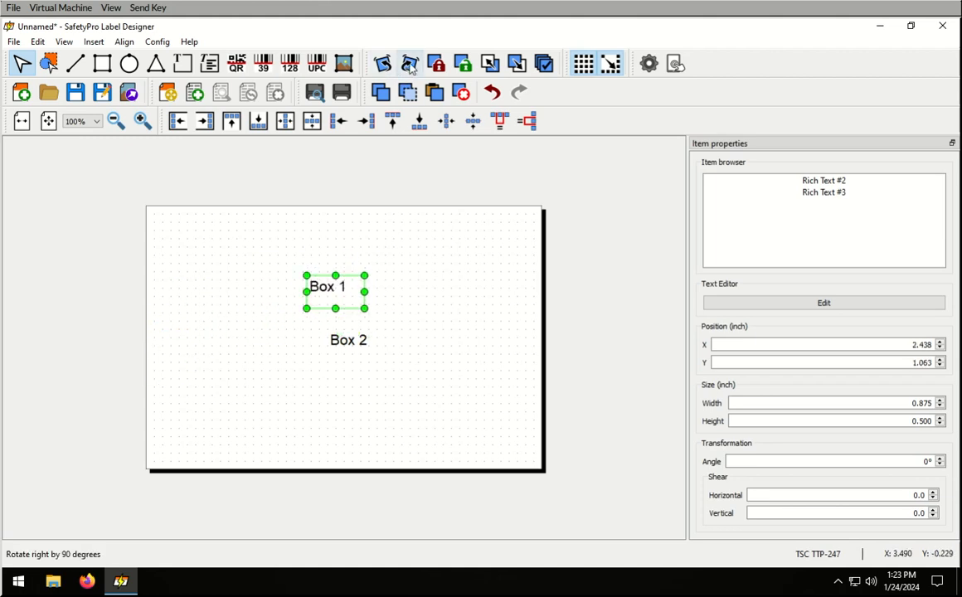
mouse_move(333, 290)
mouse_down()
mouse_move(361, 294)
mouse_move(344, 294)
mouse_up()
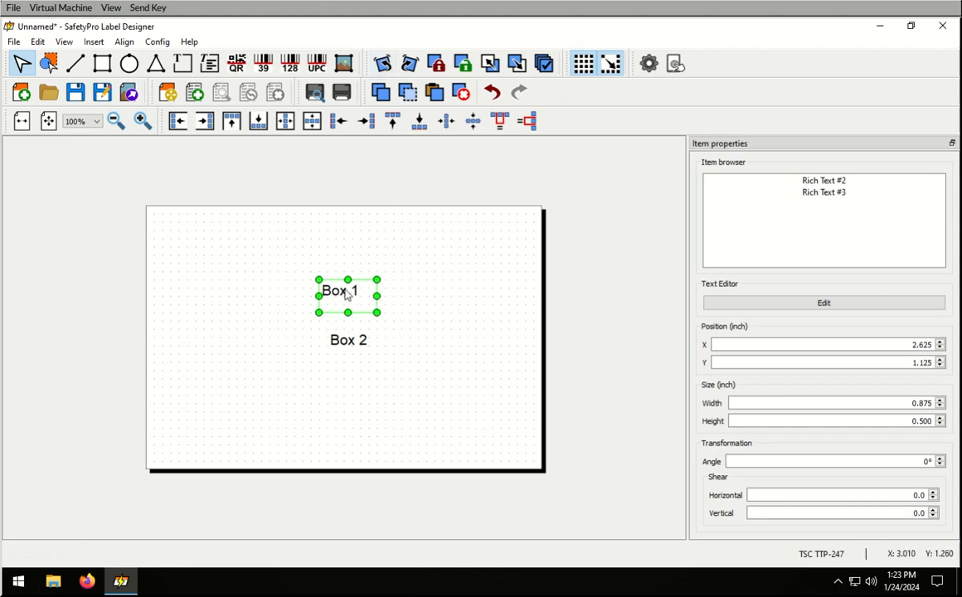
- Lock the Box 1 text and nudge Box 2 left to X 2.625 in
click(436, 69)
click(333, 339)
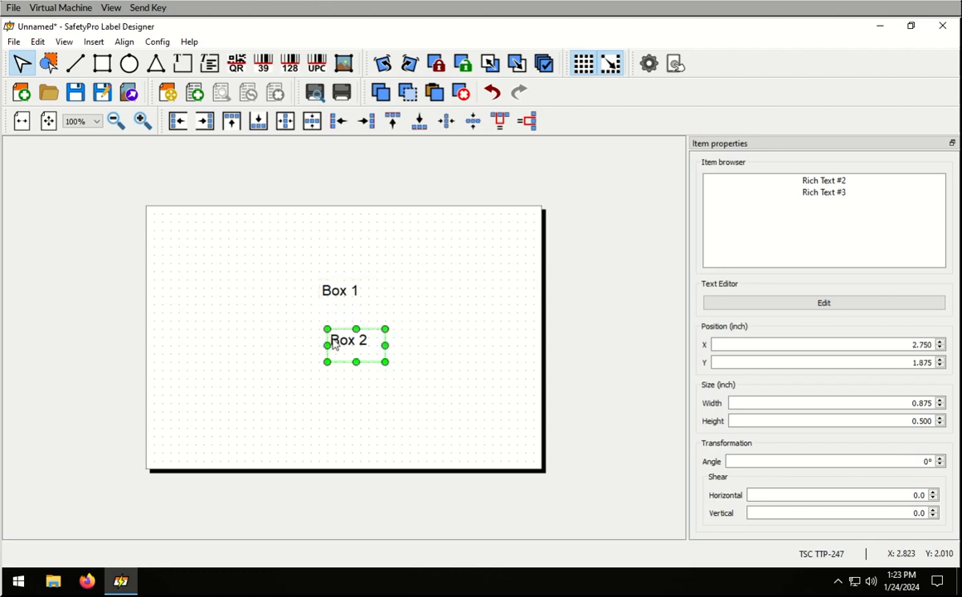
click(346, 291)
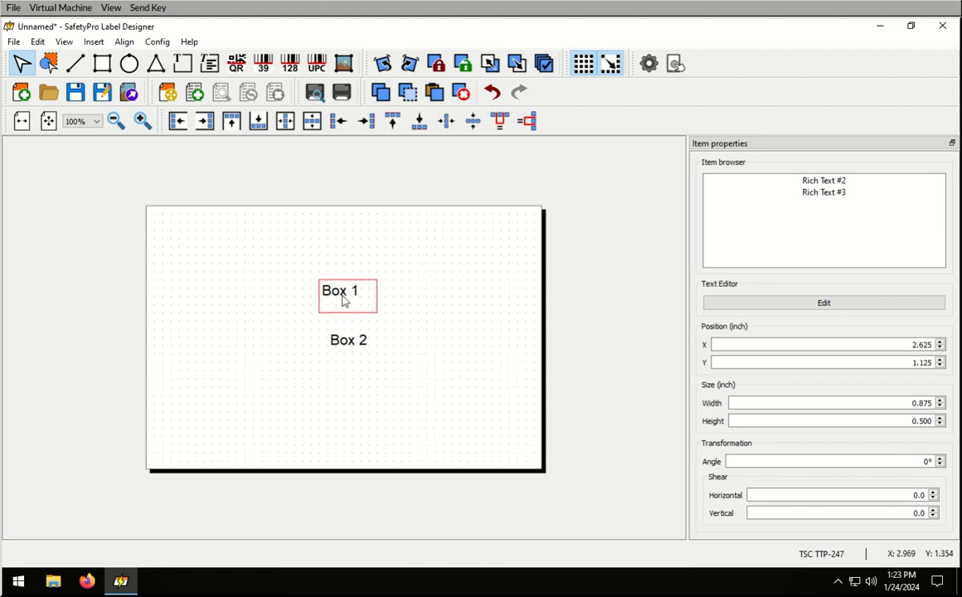
click(343, 343)
key(Left)
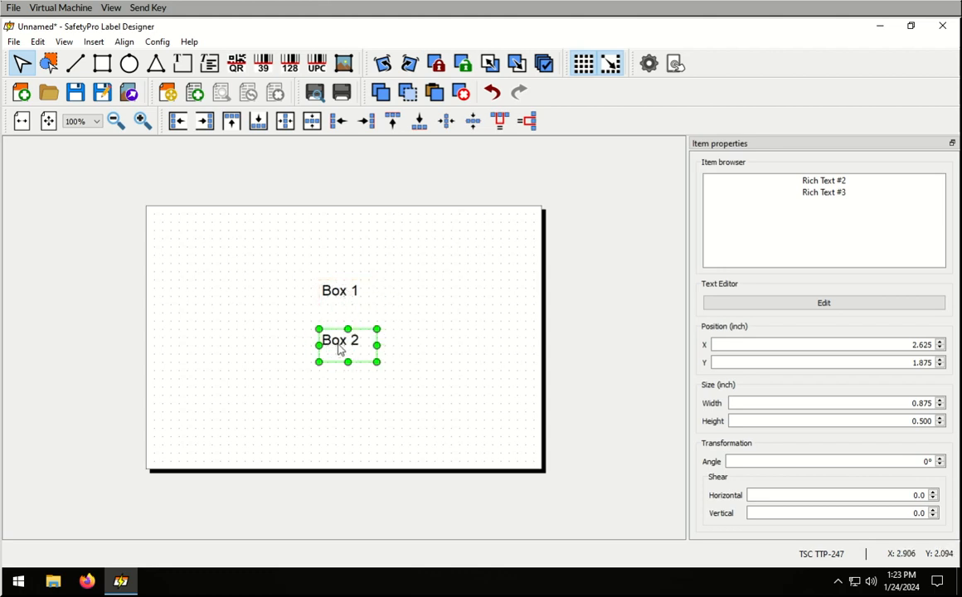
- Unlock the Box 1 text and select each text box in turn to check it
click(339, 298)
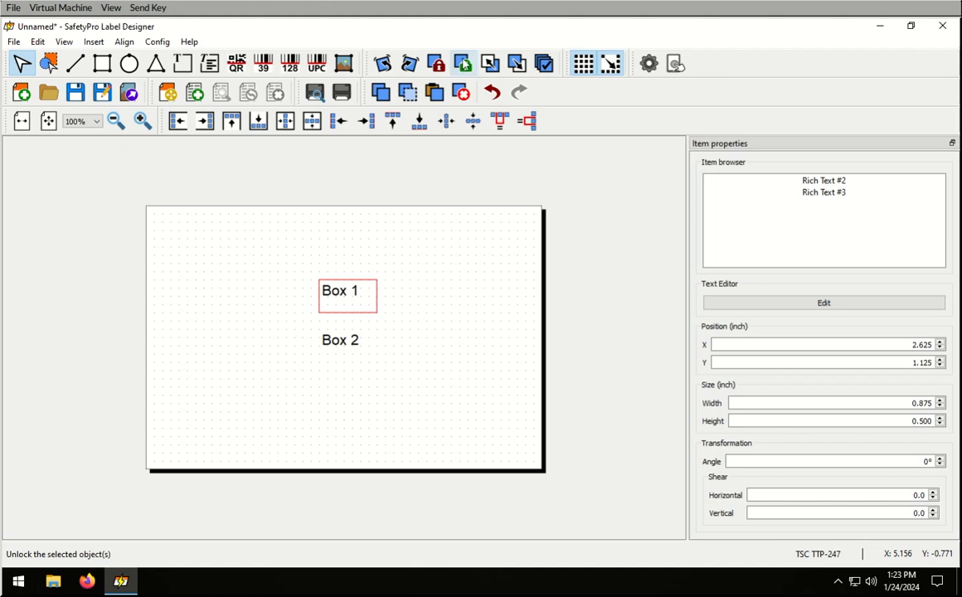
click(463, 65)
click(389, 333)
click(349, 336)
click(338, 294)
- Select both text boxes together, lock them, and unlock them again
drag(281, 260, 446, 393)
click(436, 65)
click(463, 65)
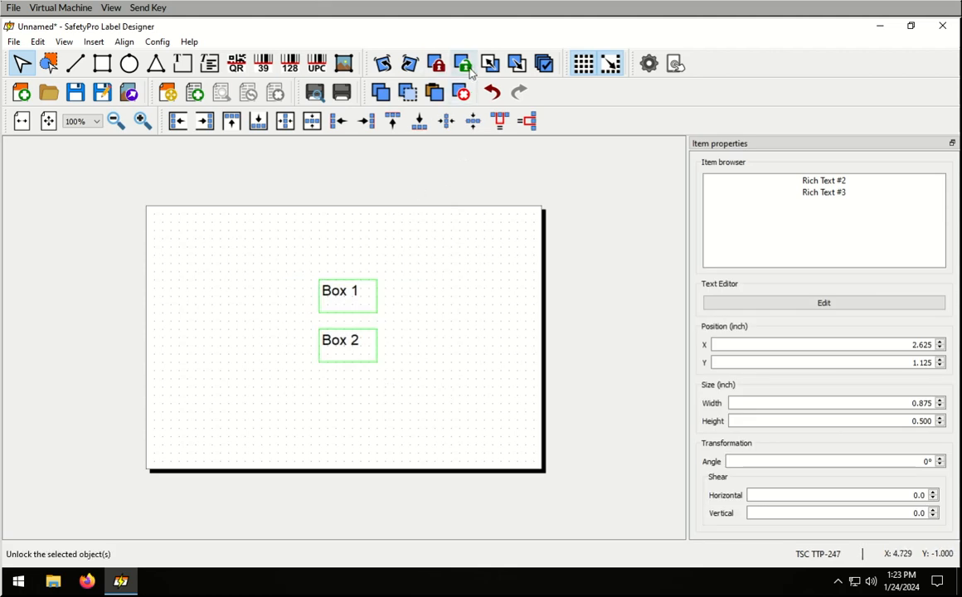
click(427, 340)
click(339, 297)
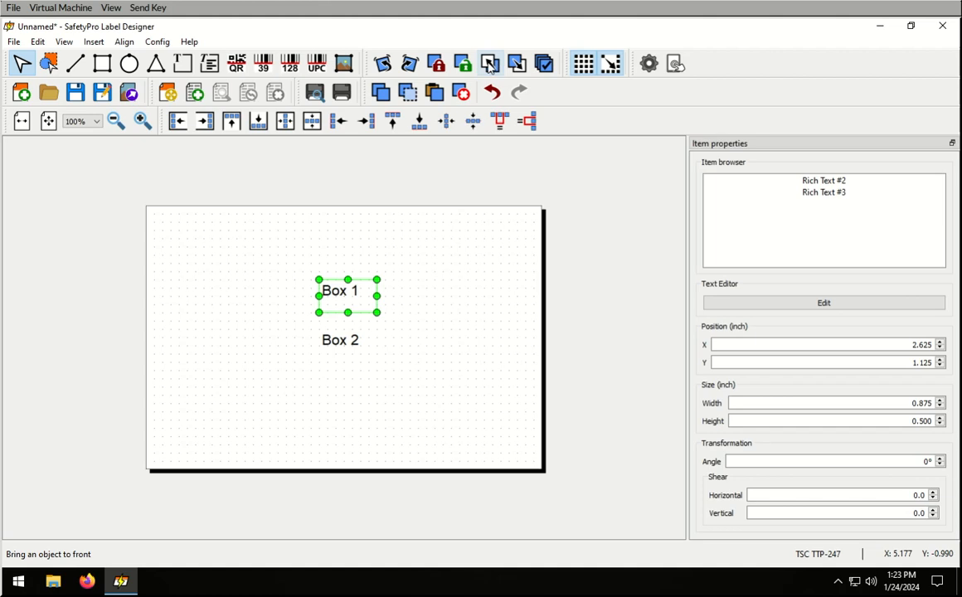
- Insert two 1.5 x 1.5 in rectangles, one at about X 0.25, Y 0.5 in and one below the Box 2 text
click(102, 64)
click(159, 244)
click(102, 64)
click(247, 358)
- Give the upper rectangle a solid medium gray fill
click(239, 290)
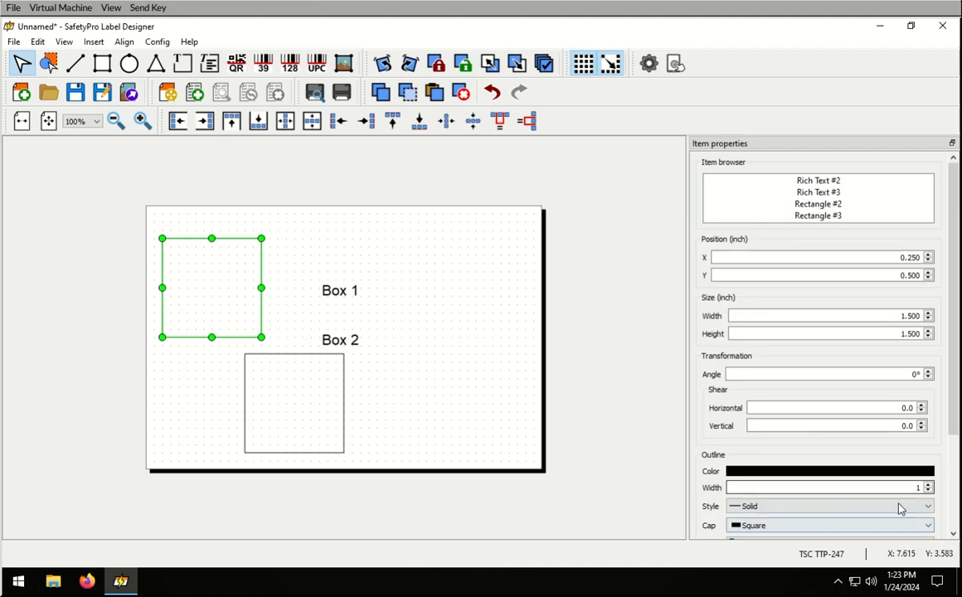
scroll(865, 415, down, 3)
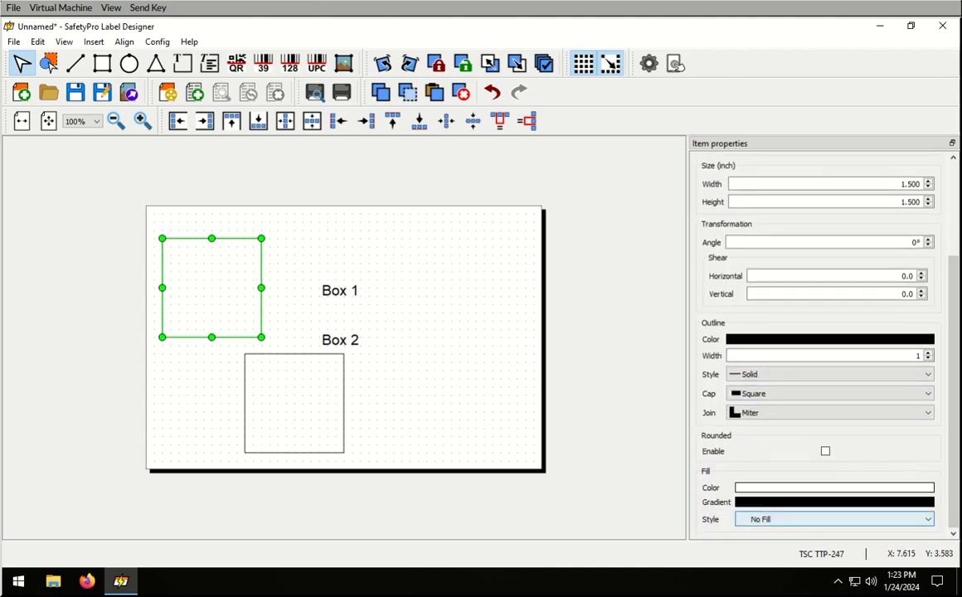
click(906, 519)
click(823, 418)
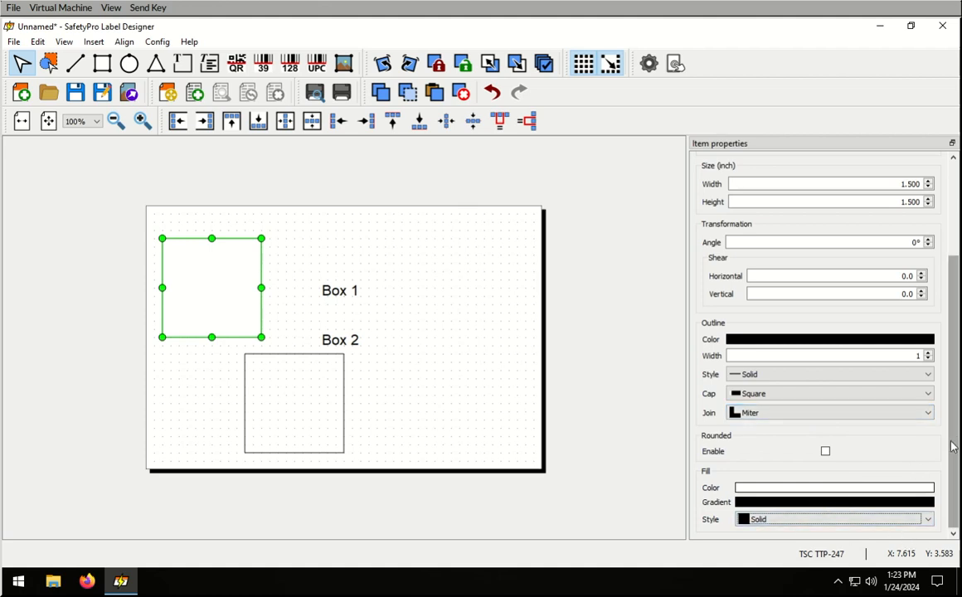
click(888, 489)
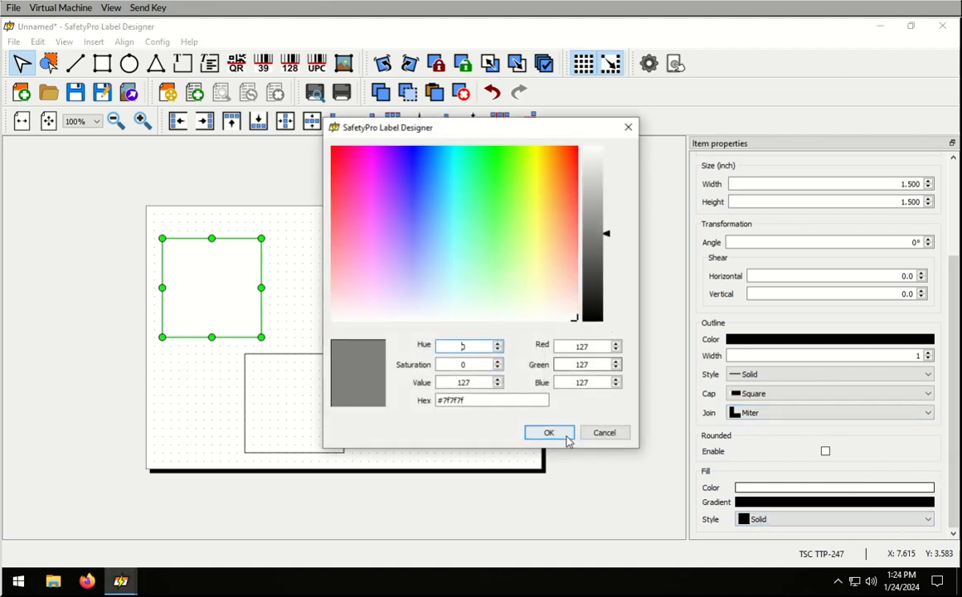
click(564, 436)
- Delete the unfilled lower rectangle from the label
click(329, 386)
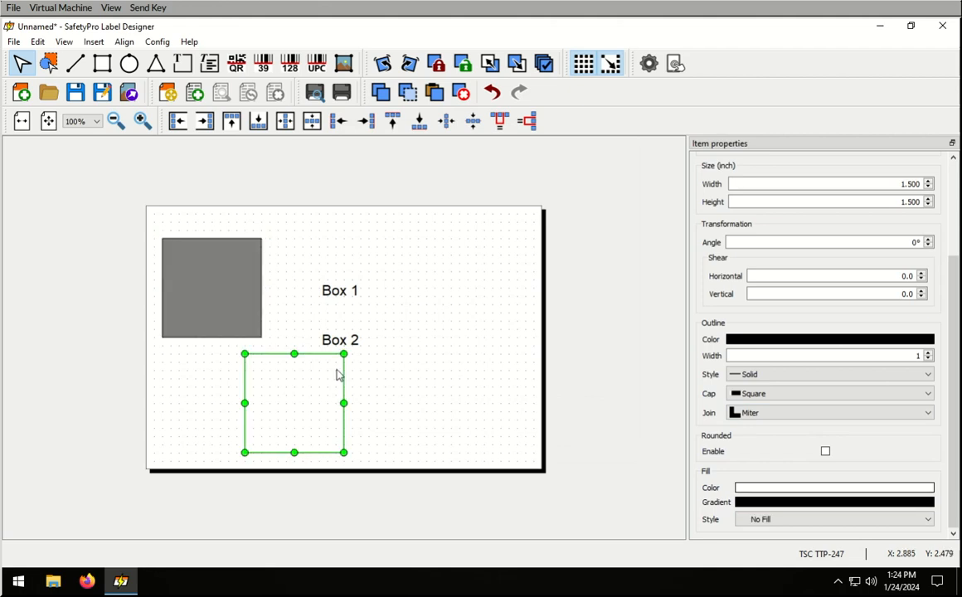
key(Delete)
click(475, 306)
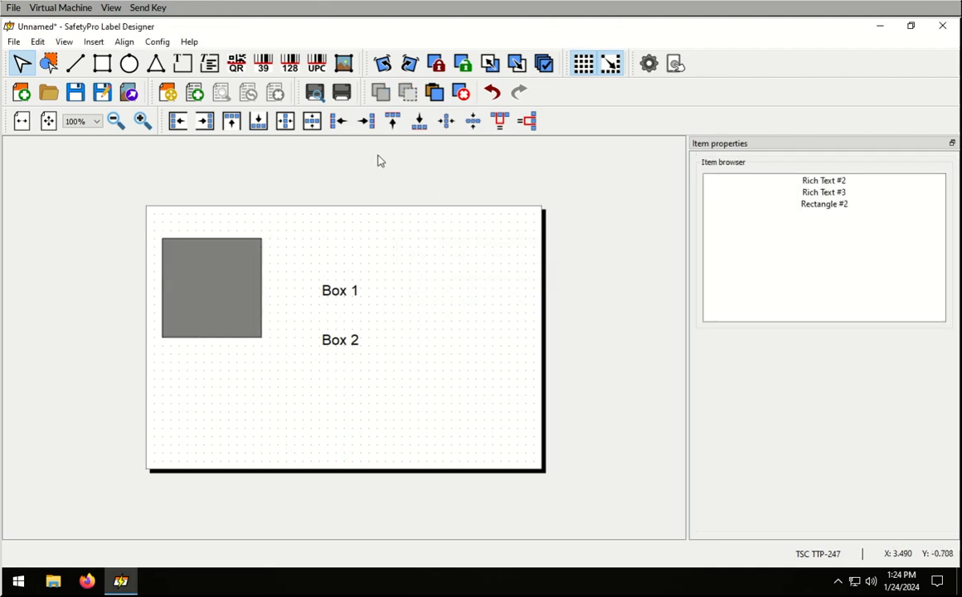
- Duplicate the gray rectangle and place the copy overlapping it at about X 0.875, Y 1.5 in
click(244, 268)
click(382, 94)
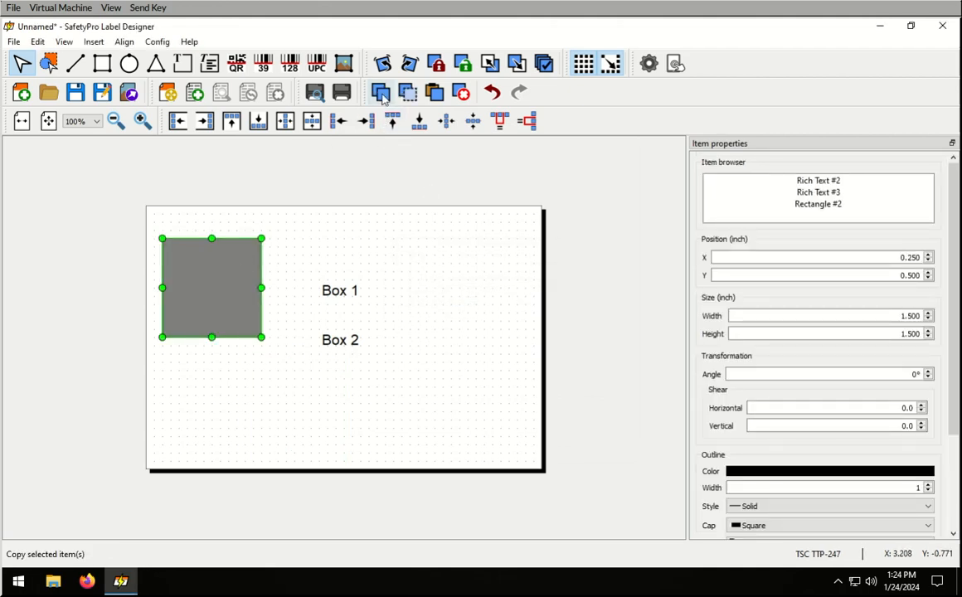
click(434, 94)
drag(239, 332, 261, 354)
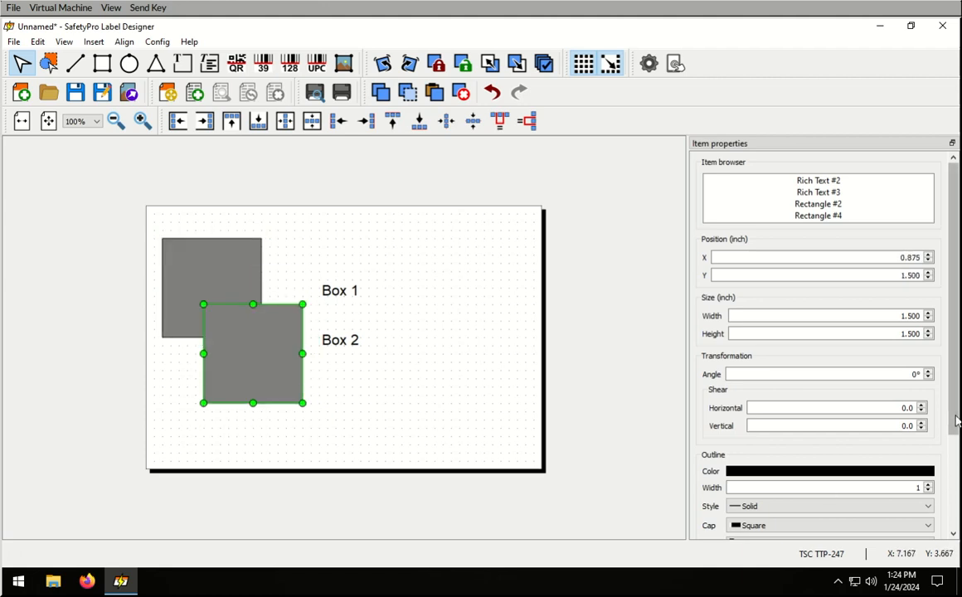
- Change the copied rectangle's fill color to near-black #020202
scroll(905, 522, down, 3)
click(897, 488)
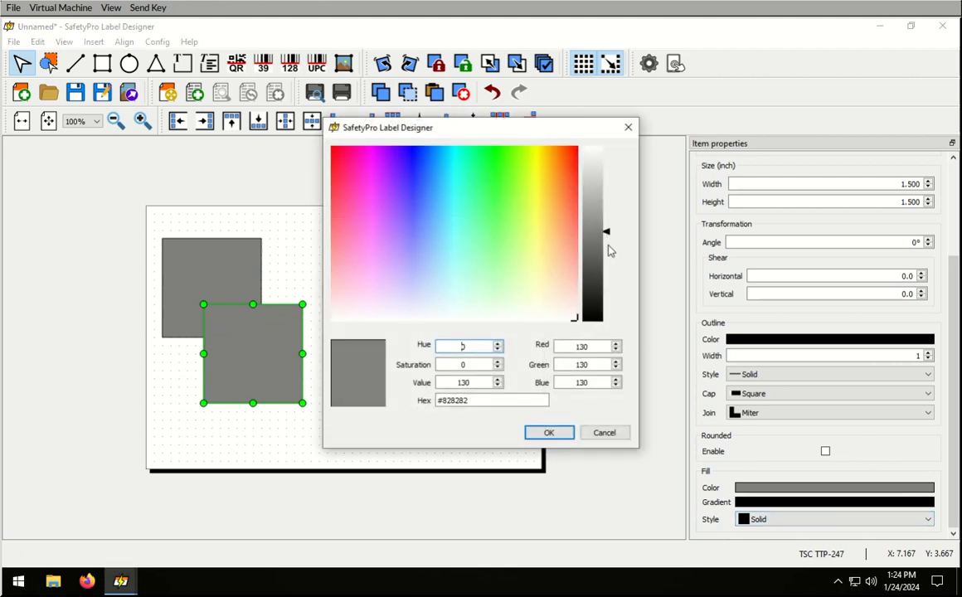
click(602, 307)
drag(598, 322, 604, 324)
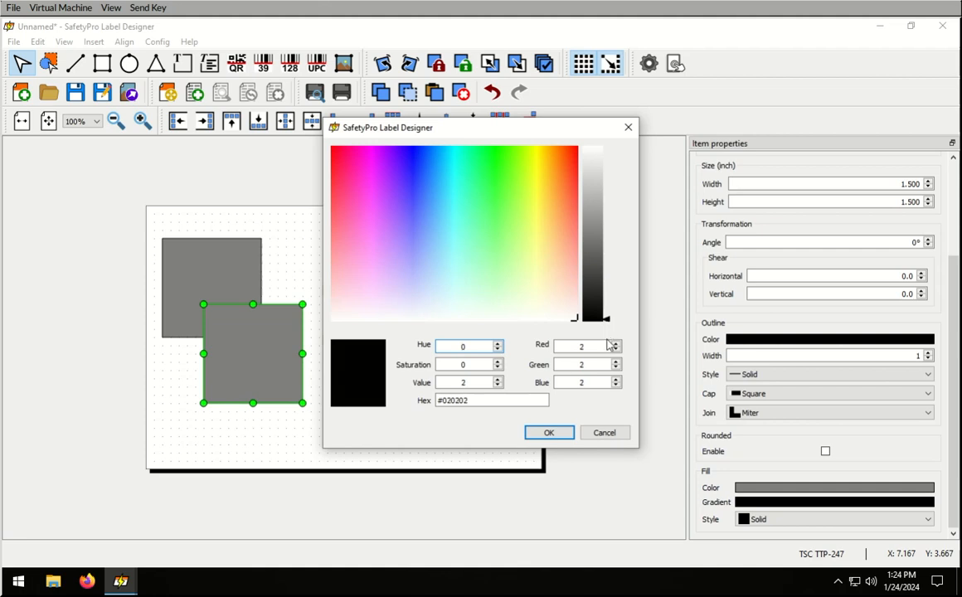
click(550, 434)
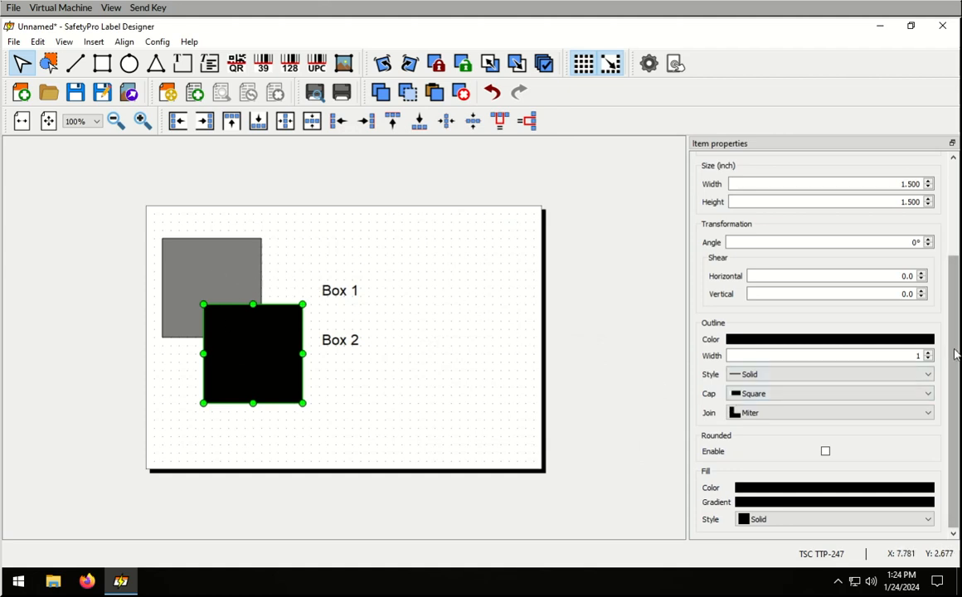
- Move the gray rectangle down to about X 0.25, Y 0.875 in so it overlaps the black one more
drag(950, 352, 953, 430)
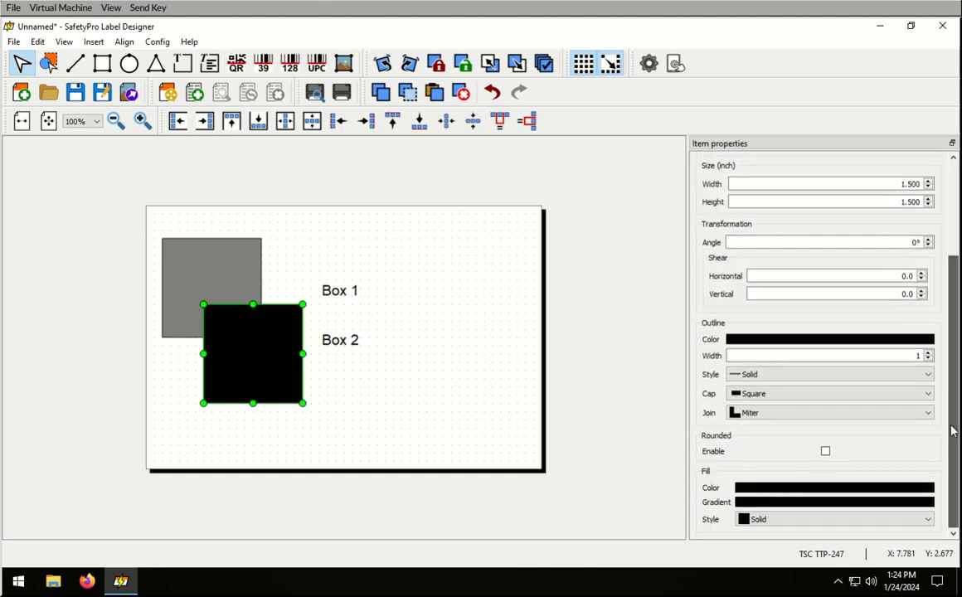
click(251, 343)
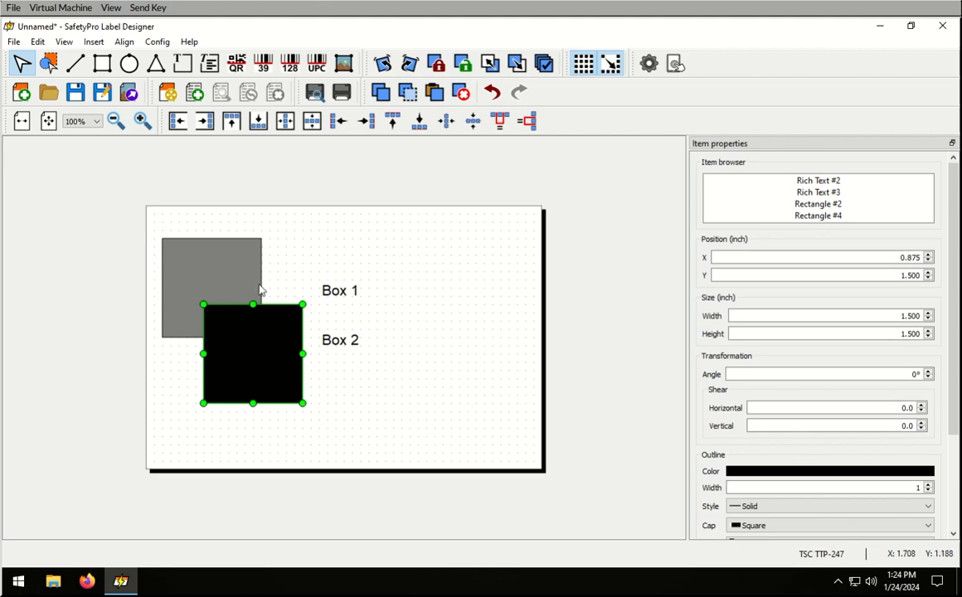
drag(235, 274, 243, 298)
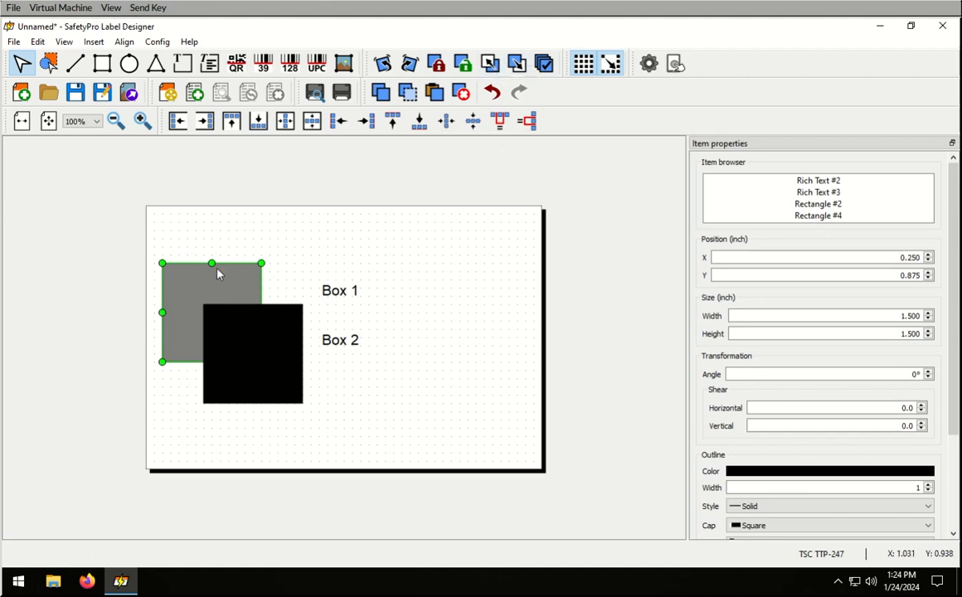
- Bring the gray rectangle in front of the black one and send it to the back again
click(489, 65)
click(440, 63)
click(516, 64)
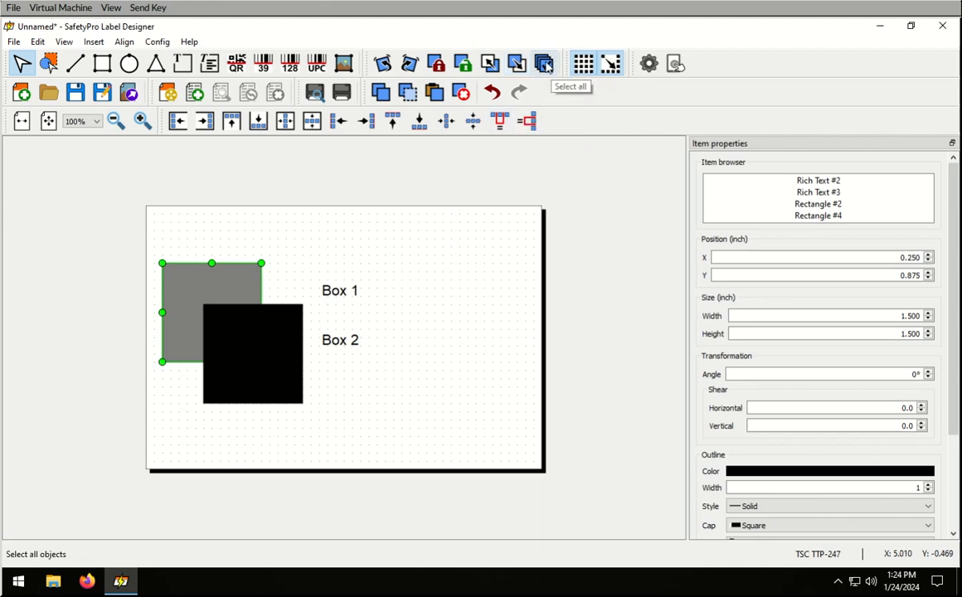
- Select all objects on the label and clear the selection
click(544, 64)
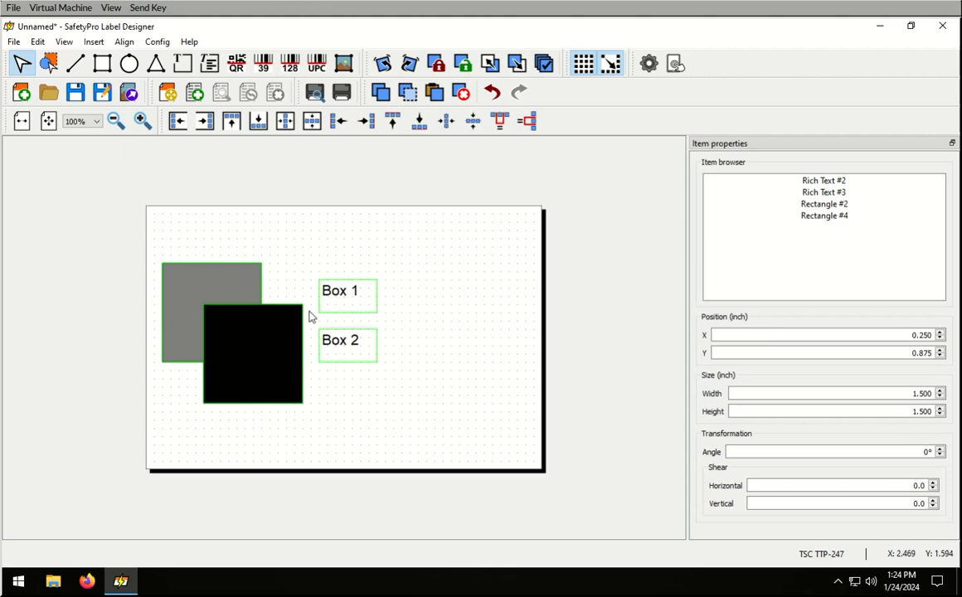
click(398, 273)
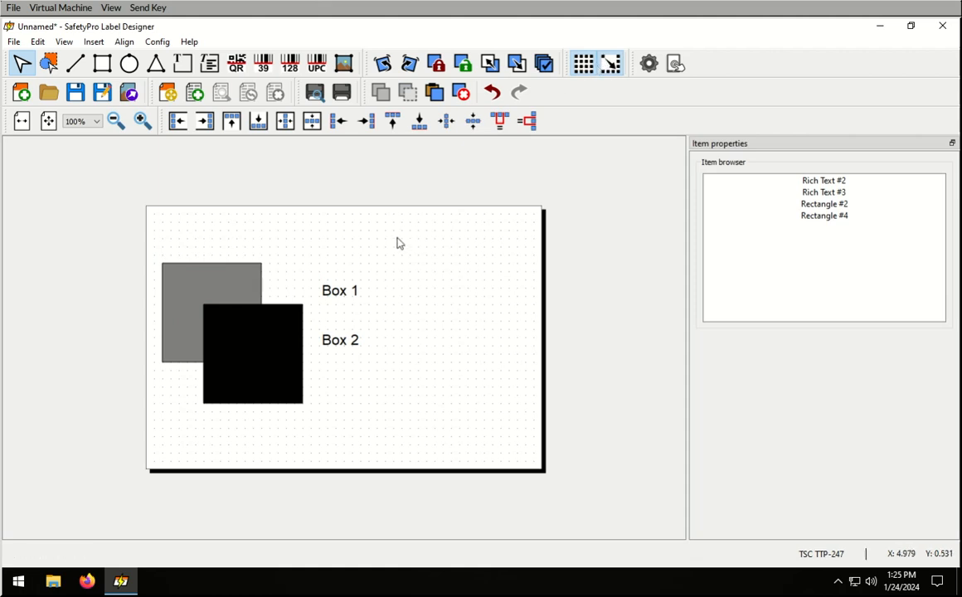
- Separate the overlapping rectangles, moving the gray one to the label's upper-left corner and the black one to about X 0.5, Y 2 in
click(582, 70)
drag(199, 295, 193, 245)
drag(233, 356, 217, 388)
click(417, 310)
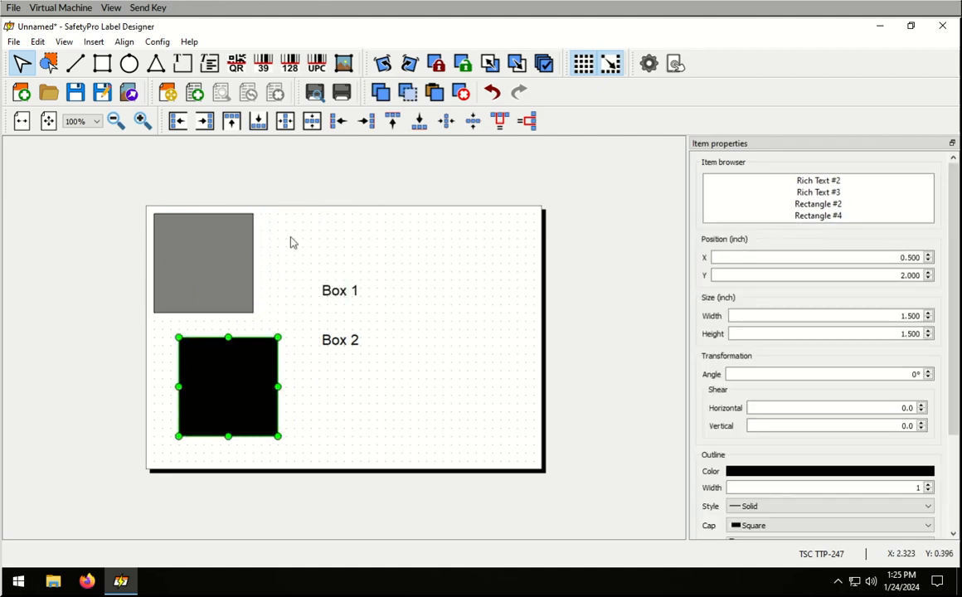
- Toggle grid snapping off and on while moving the black rectangle to about X 0.25, Y 1.875 in
click(220, 264)
click(610, 63)
mouse_move(208, 382)
mouse_down()
mouse_move(275, 339)
mouse_move(253, 274)
mouse_move(275, 262)
mouse_move(264, 264)
mouse_move(217, 373)
mouse_move(193, 367)
mouse_move(214, 398)
mouse_move(195, 393)
mouse_up()
click(610, 63)
click(65, 42)
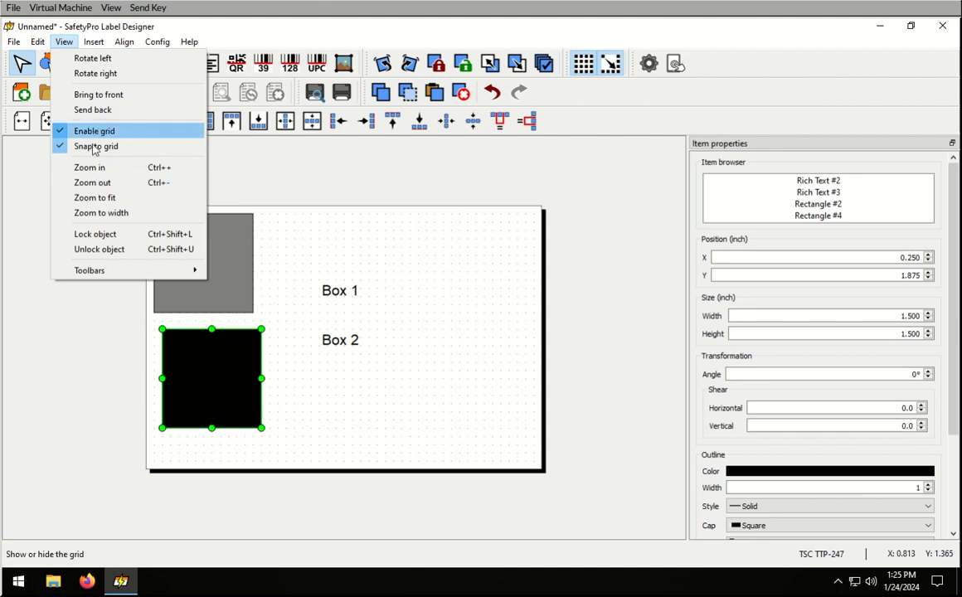
click(384, 274)
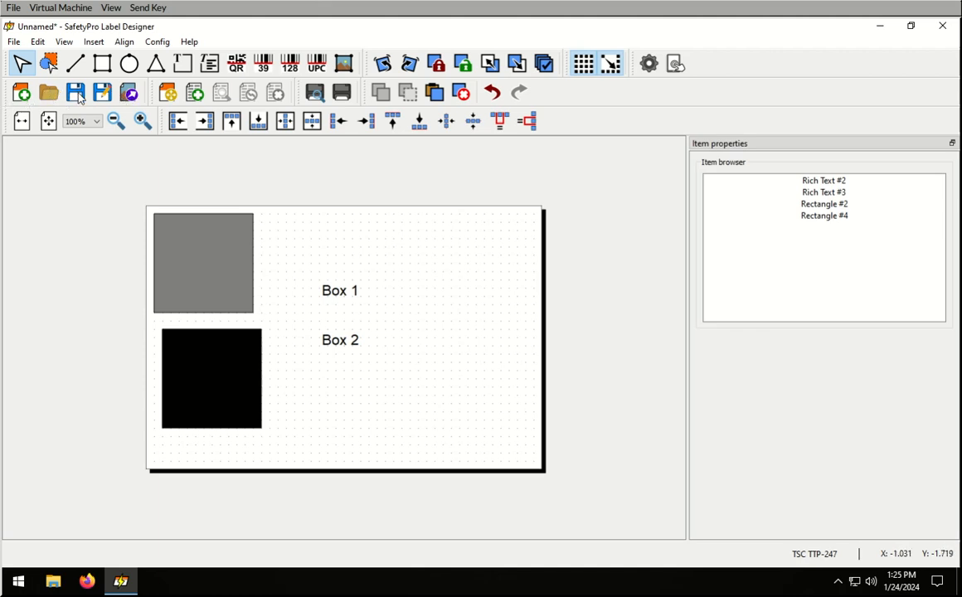
- Open the dialog for exporting the label as a JPEG image and cancel it
click(129, 92)
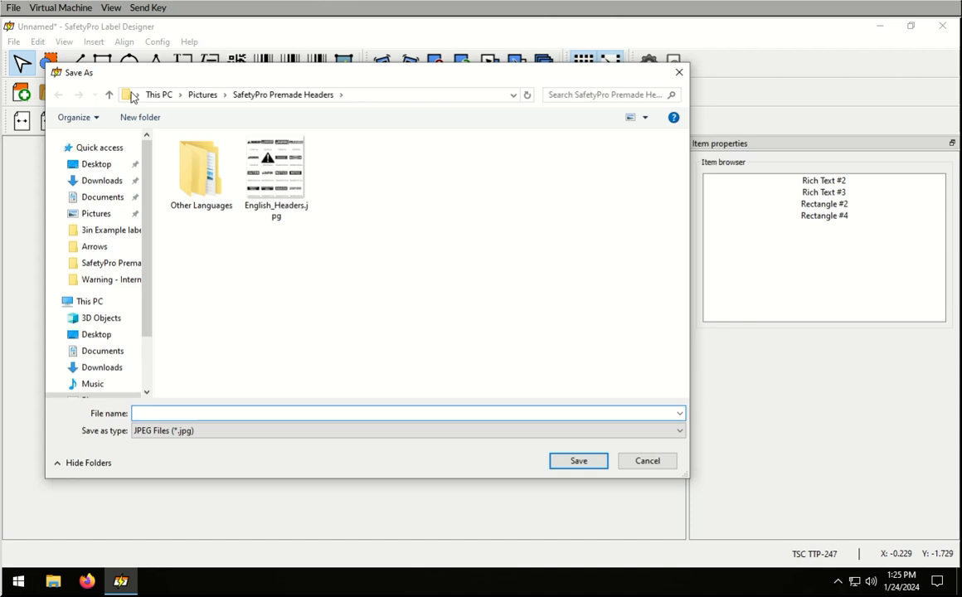
click(653, 459)
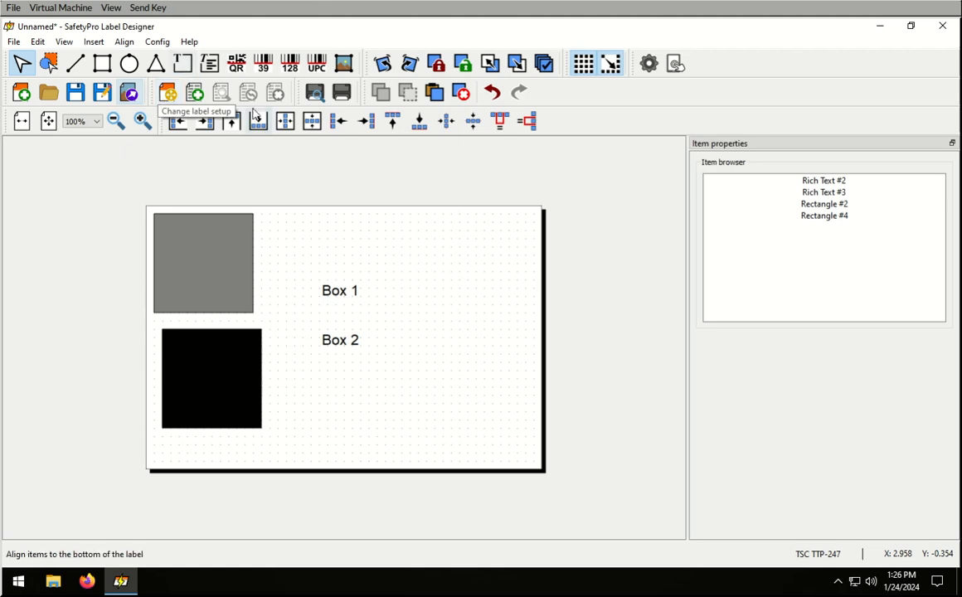
- Add a simple text object and place it above Box 1 at about X 2.125, Y 0.25 in
click(348, 299)
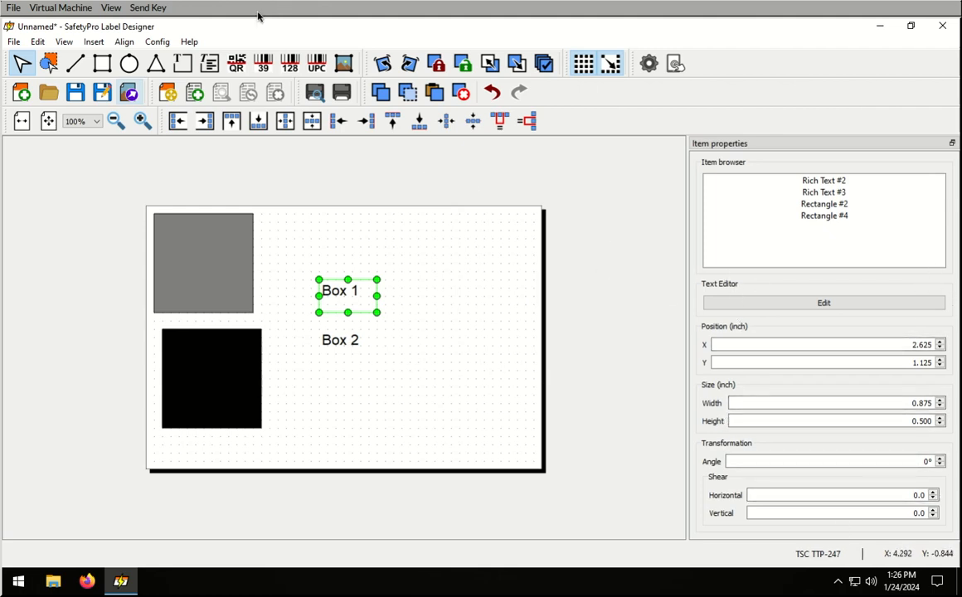
click(183, 63)
click(377, 270)
drag(388, 270, 301, 231)
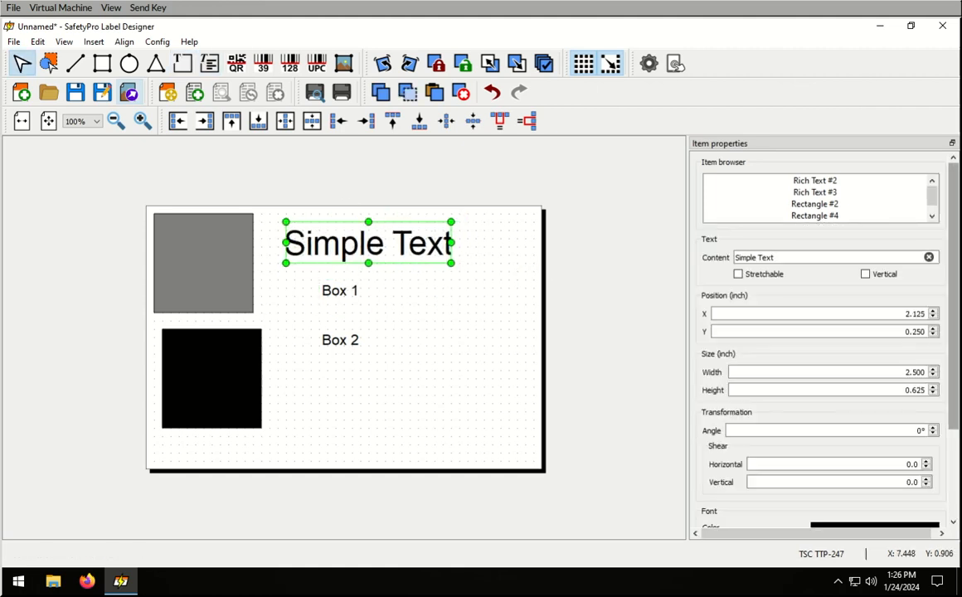
- Compare the simple text's font and data field properties with the rich text editor of Box 1
drag(956, 212, 944, 438)
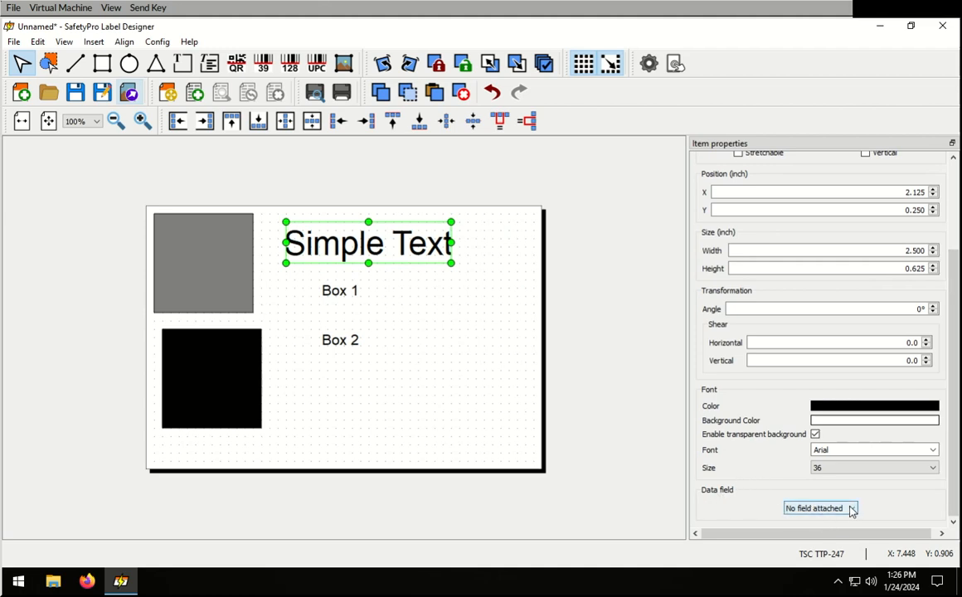
double_click(332, 290)
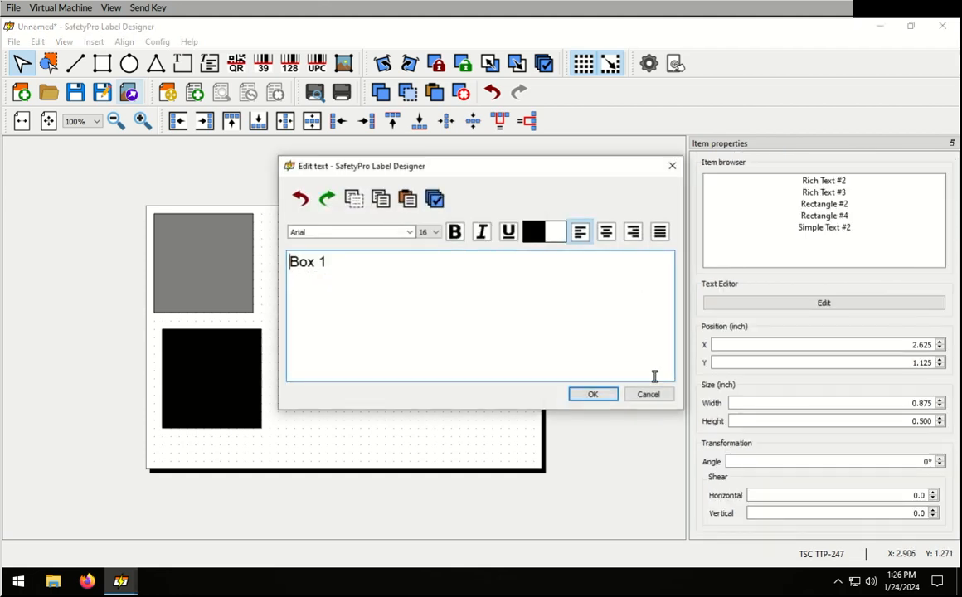
click(647, 392)
click(386, 232)
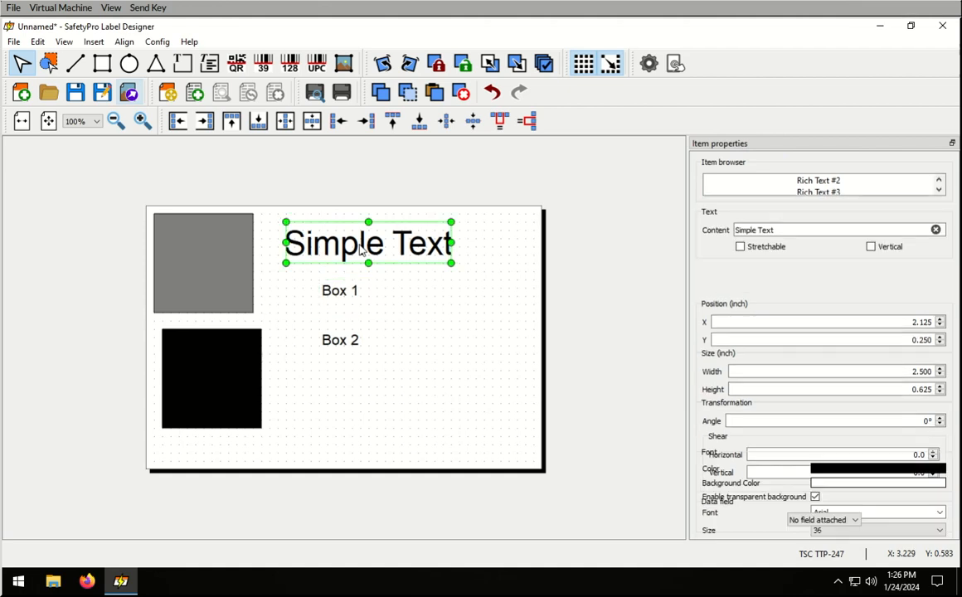
scroll(866, 332, down, 2)
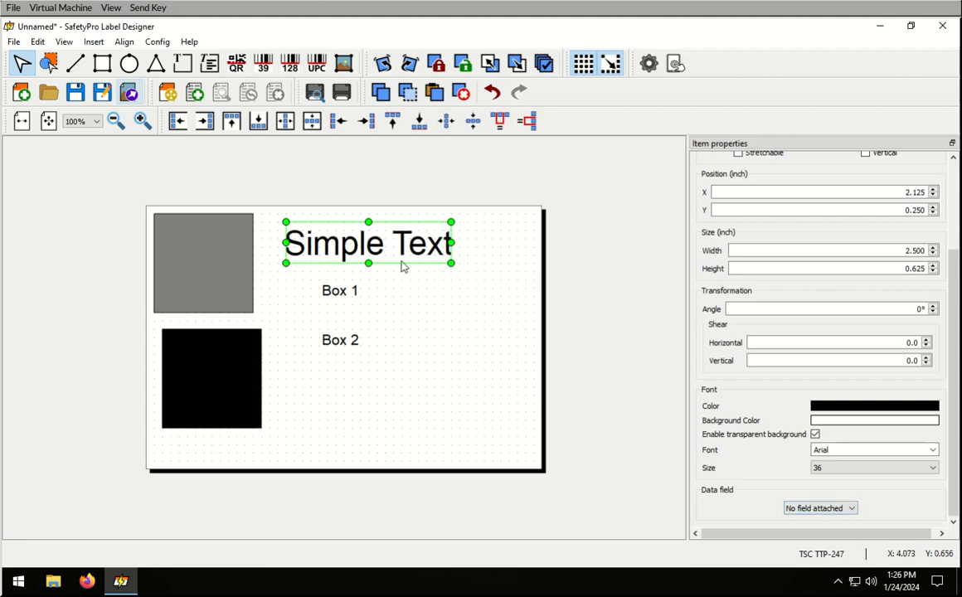
- Delete the simple text object from the label
click(477, 324)
click(398, 251)
key(Delete)
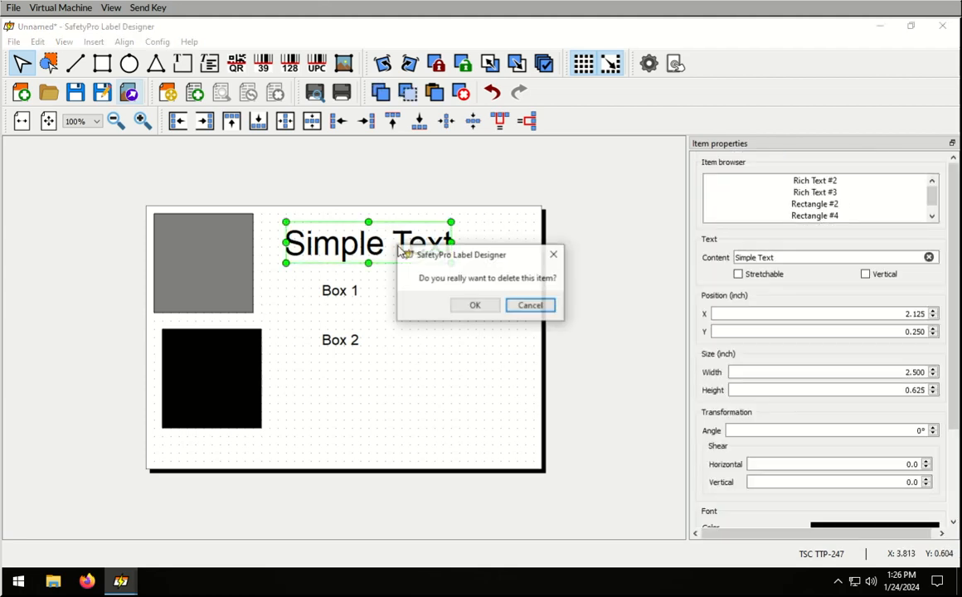
click(478, 306)
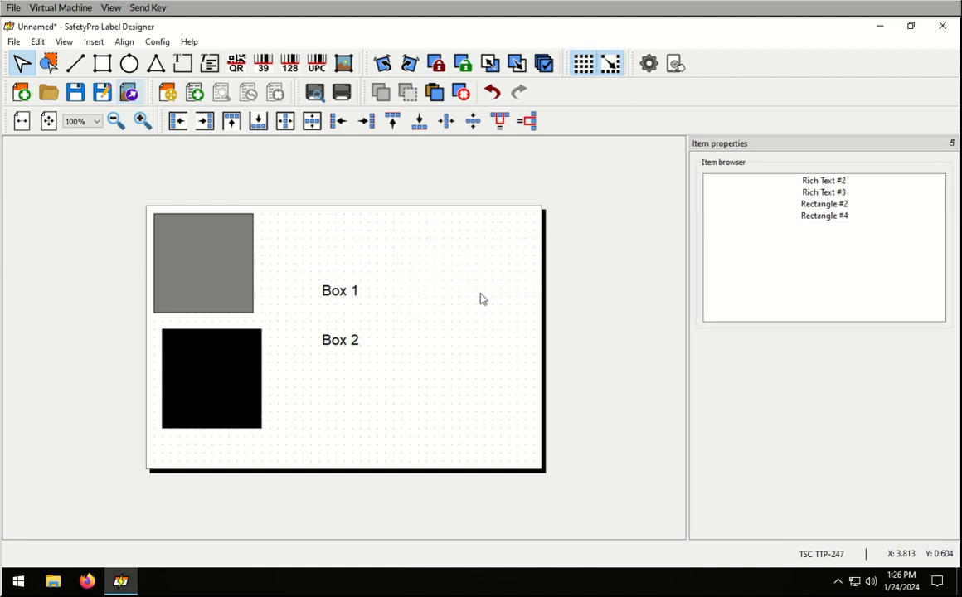
- View the label's print preview, then open the print dialog and dismiss it without printing
click(316, 93)
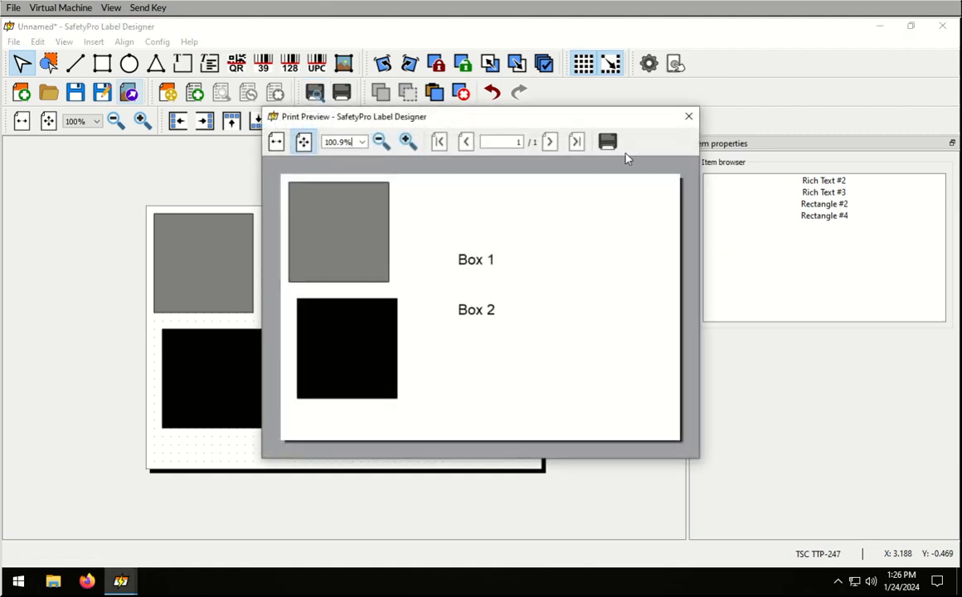
click(688, 117)
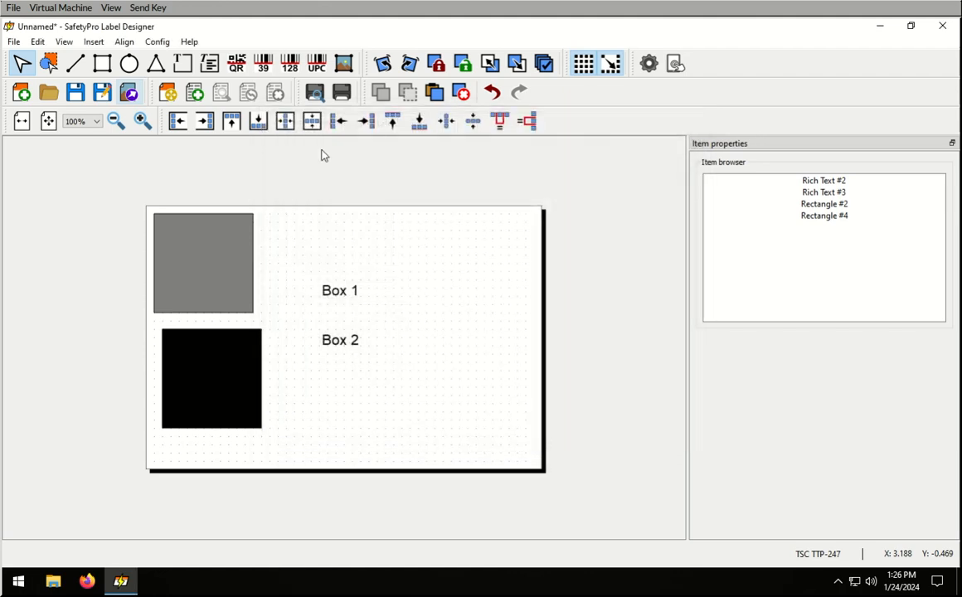
click(341, 94)
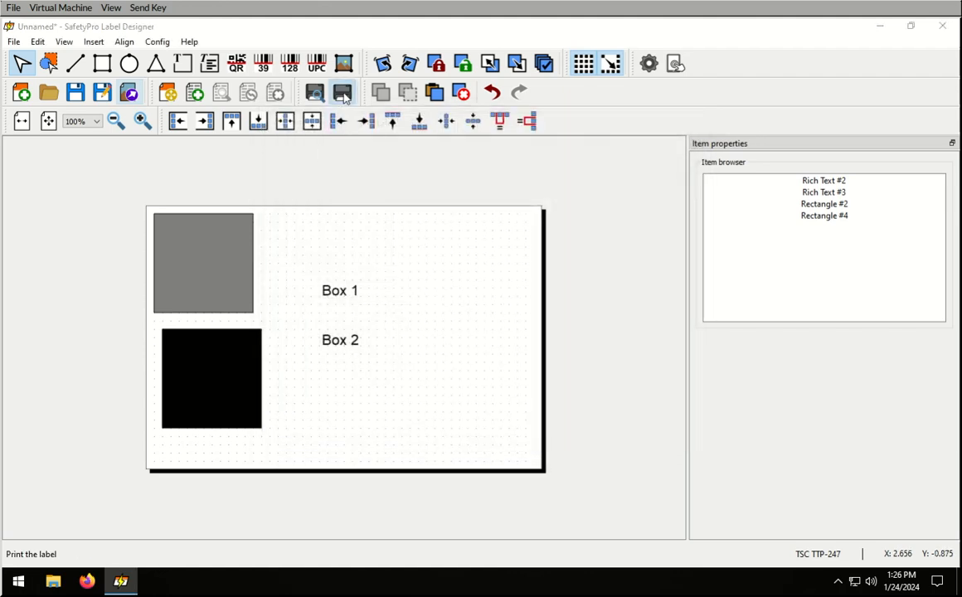
click(318, 35)
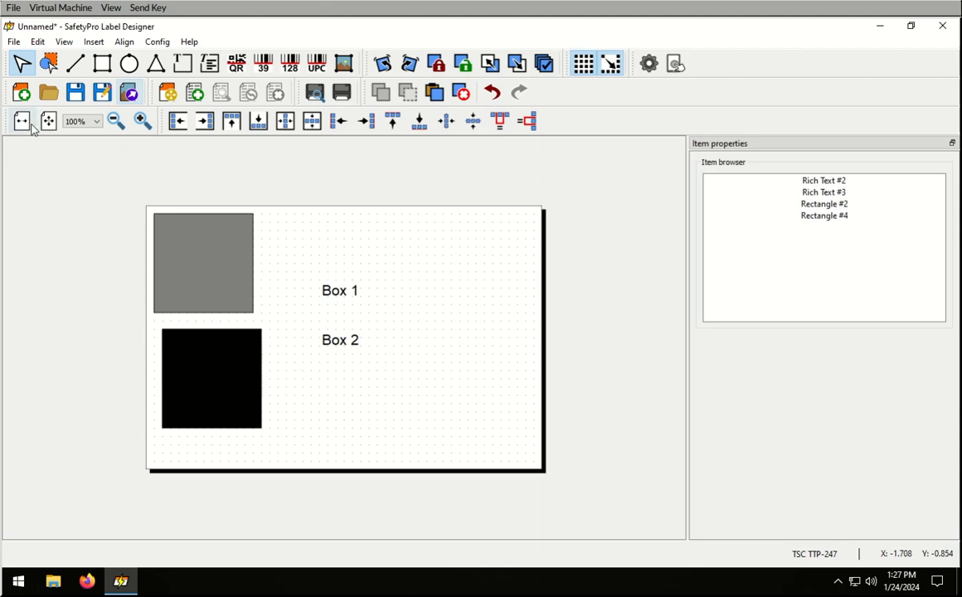
- Zoom the label view in and out, then fit the whole label to the view
click(142, 121)
click(116, 121)
click(116, 121)
click(142, 121)
click(143, 121)
click(116, 121)
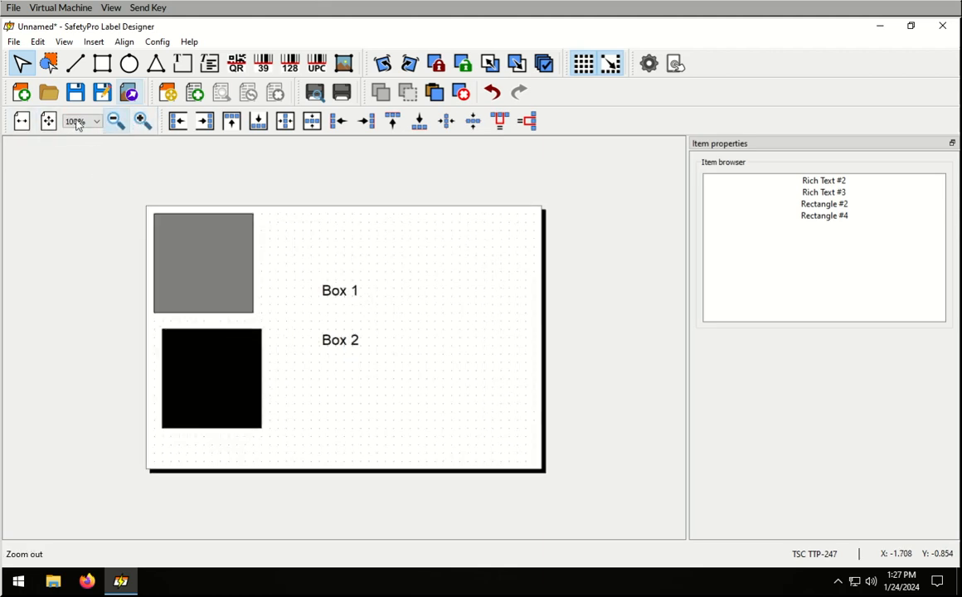
click(48, 121)
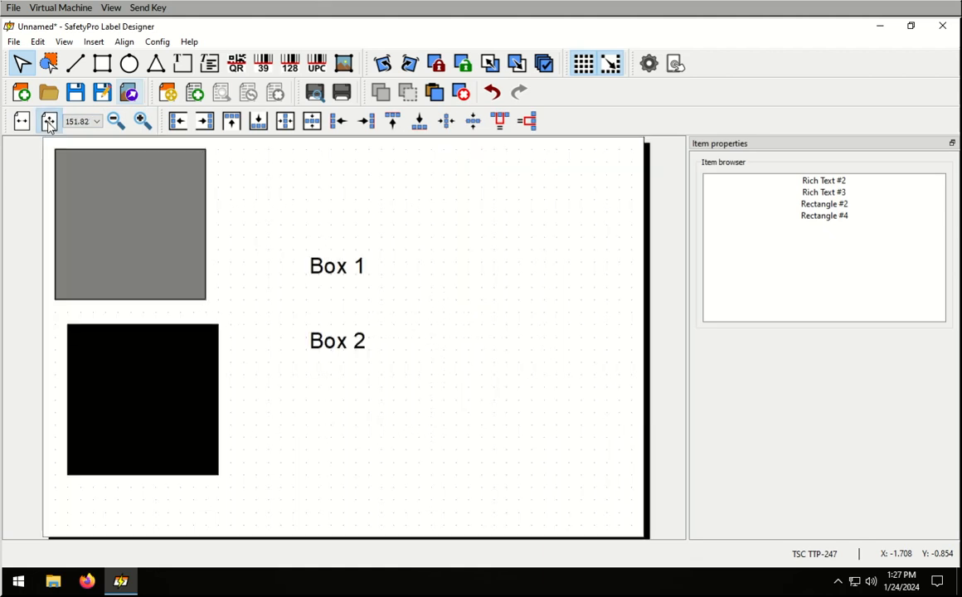
- Set the view zoom to 50%, then adjust it to 125%
click(116, 121)
click(116, 121)
click(83, 121)
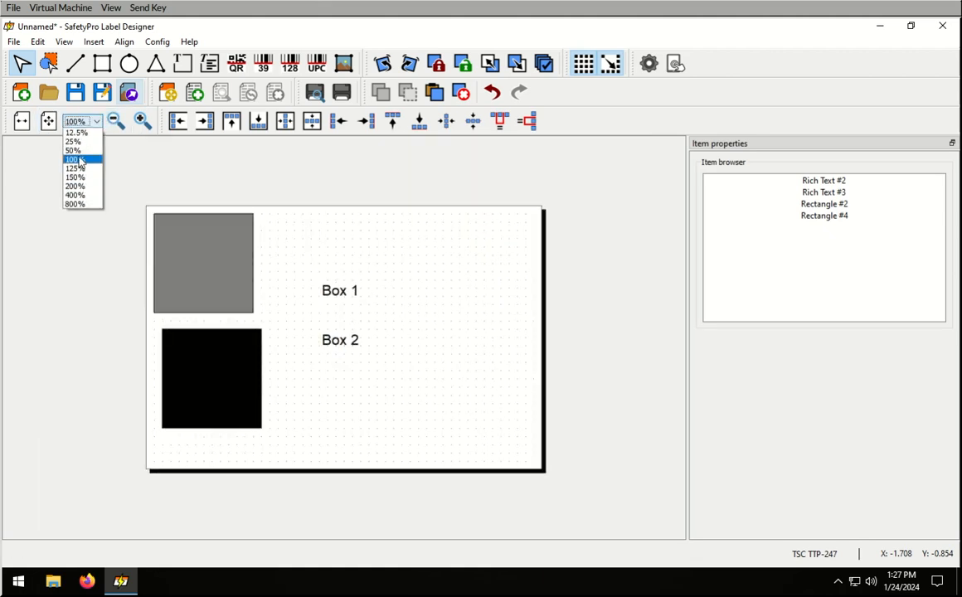
click(78, 150)
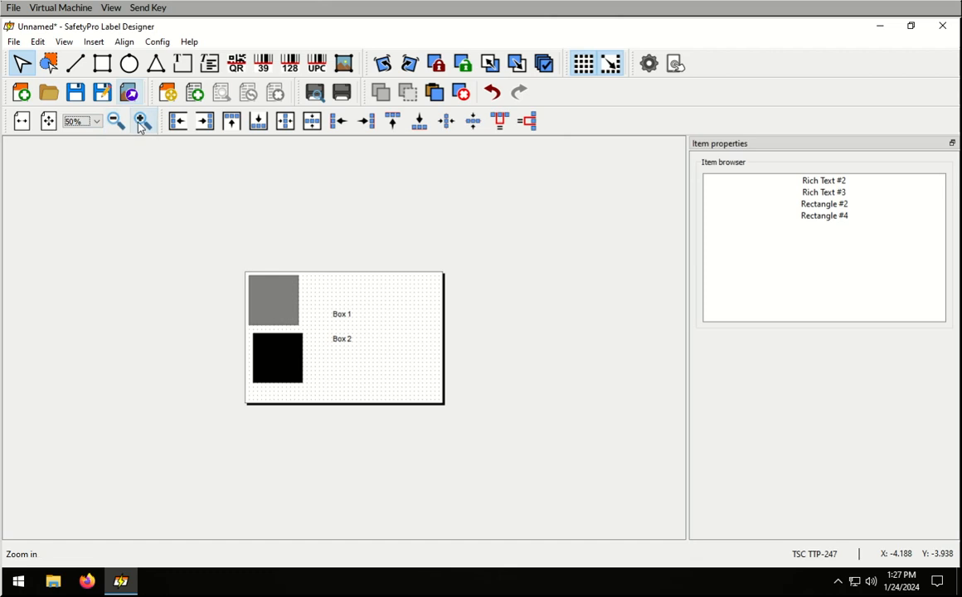
click(141, 122)
click(142, 122)
click(117, 122)
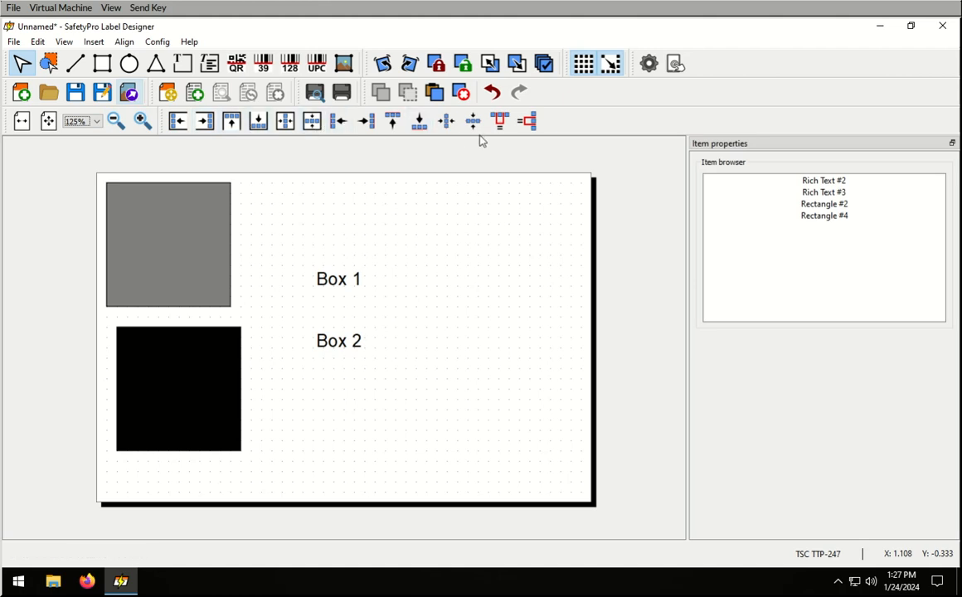
- Offset the Box 1 text slightly to the right and align Box 1 and Box 2 by their left sides at X 2.875 in
drag(335, 284, 355, 284)
drag(287, 227, 469, 420)
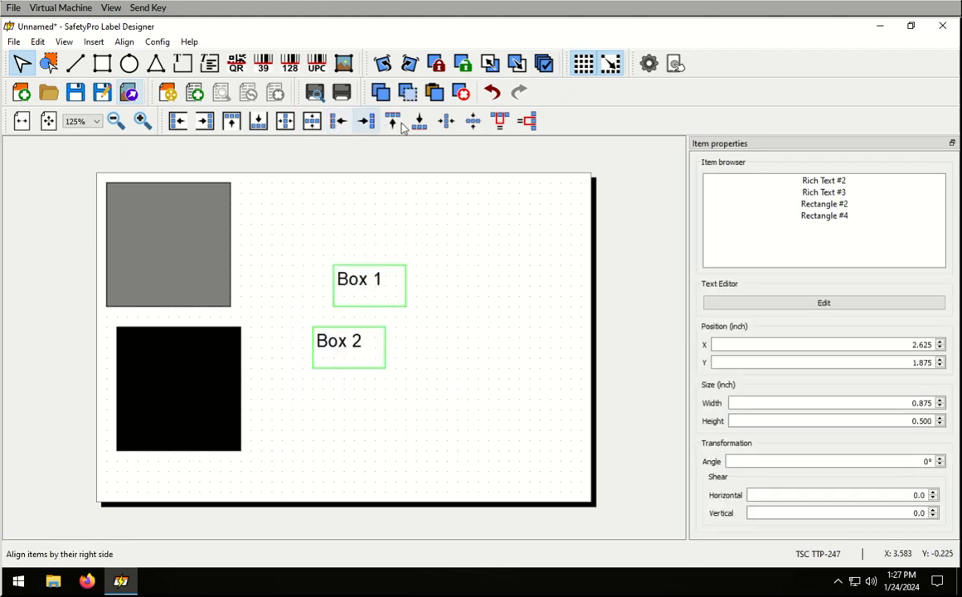
click(338, 123)
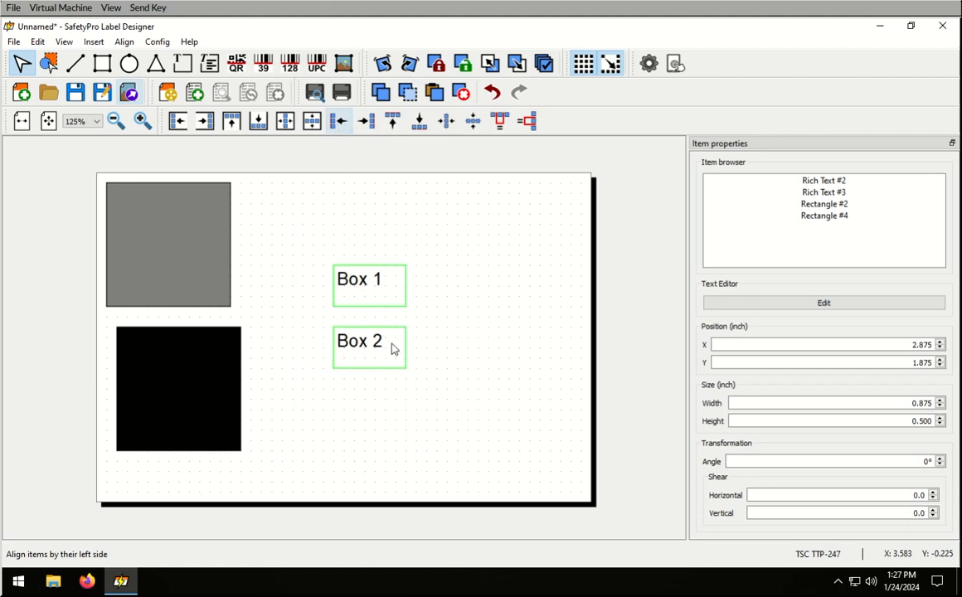
- Move the Box 2 text beside Box 1 at about X 4, Y 1.25 in and align both by their top edges
click(431, 255)
drag(380, 337, 436, 300)
click(515, 350)
drag(557, 364, 313, 241)
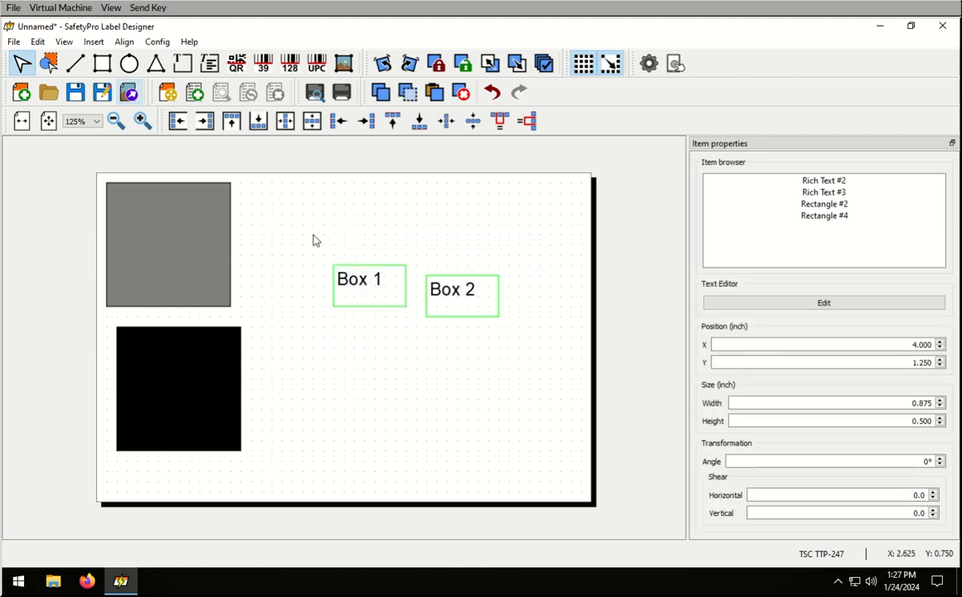
click(392, 121)
click(410, 292)
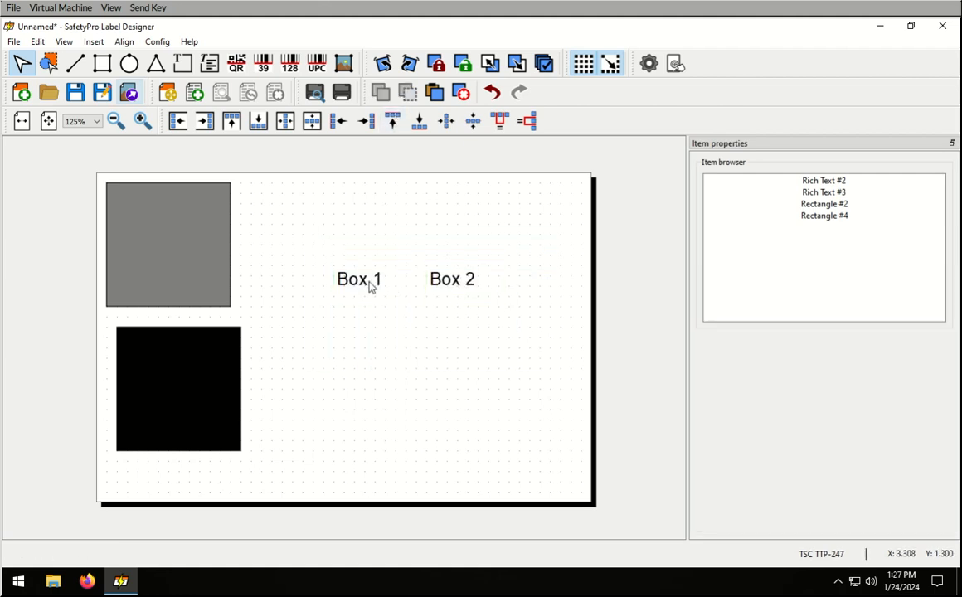
- Move the Box 1 text up to about Y 0.875 in and align both text boxes by their bottom edges
click(371, 286)
drag(305, 240, 537, 354)
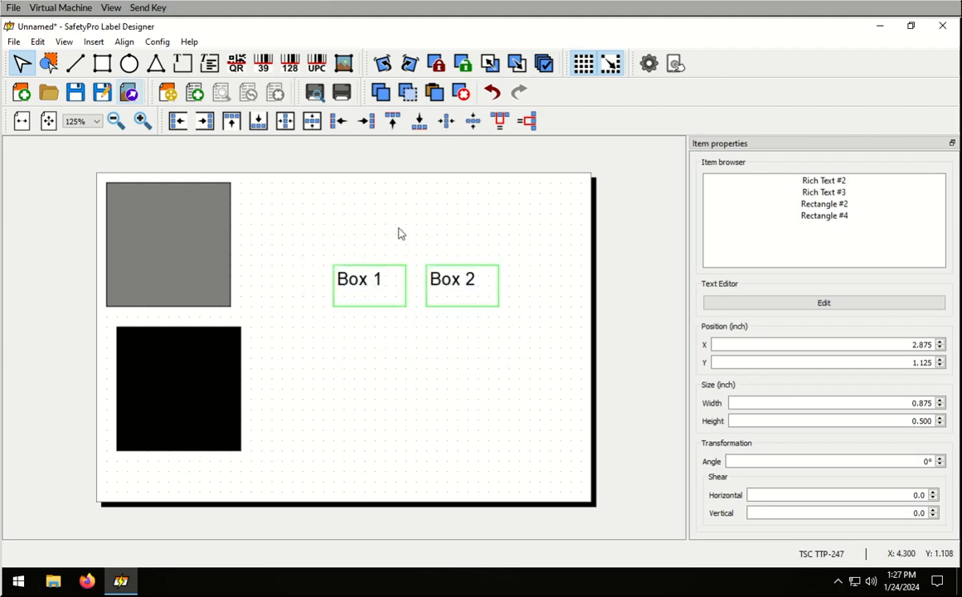
click(384, 238)
drag(360, 274, 362, 255)
drag(307, 217, 514, 322)
click(419, 122)
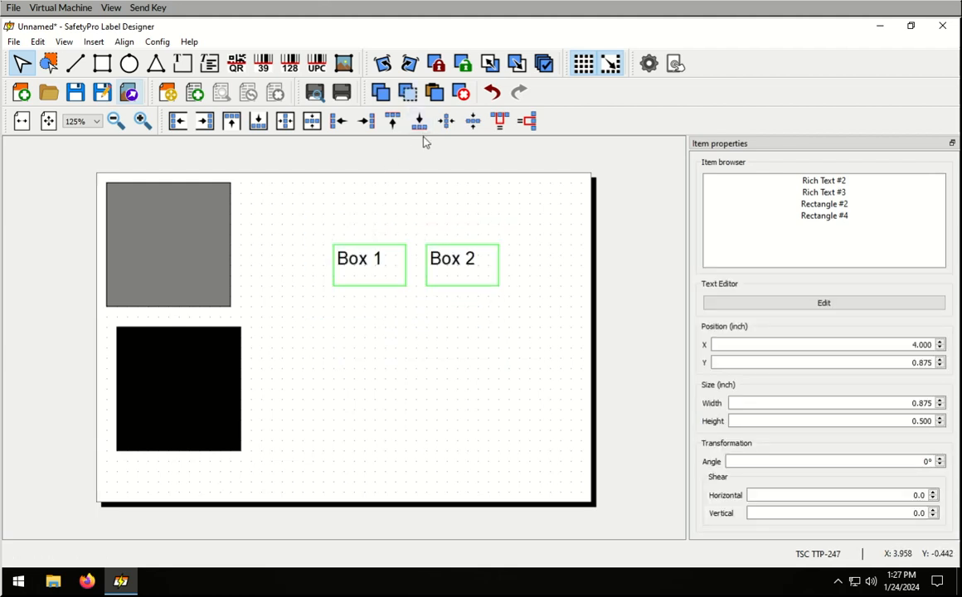
click(496, 218)
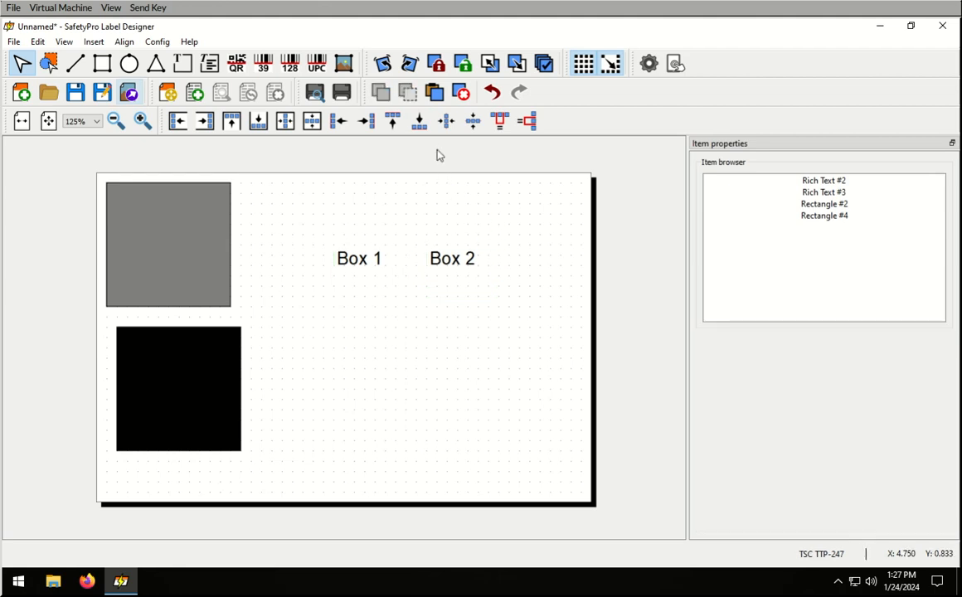
- Move the Box 1 text below Box 2 and center-align both so they stack in one column at X 3.625 in
click(363, 256)
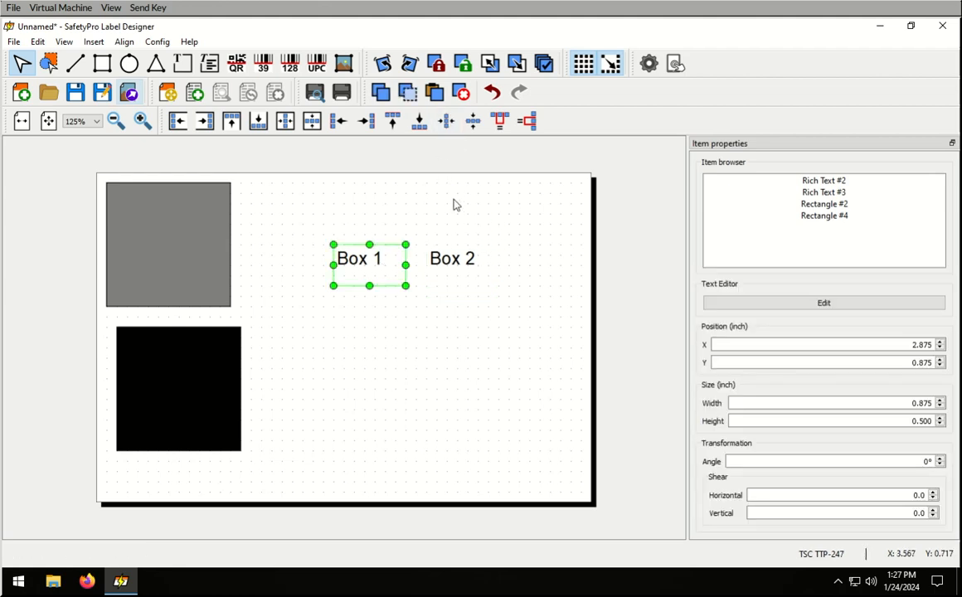
drag(369, 255, 429, 349)
drag(324, 193, 512, 403)
click(446, 120)
- Move the Box 1 text up to the left of Box 2 and center-align both in one row at Y 1.125 in
click(445, 362)
drag(445, 362, 330, 292)
drag(511, 356, 275, 212)
click(472, 120)
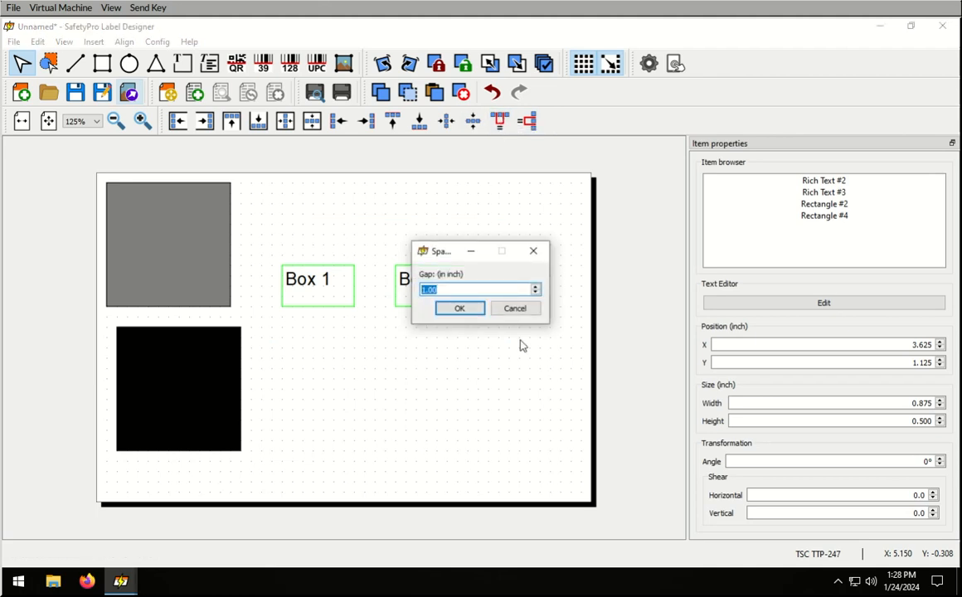
- Cancel the gap spacing for the two text boxes and clear the selection
click(514, 309)
click(435, 312)
- Copy the Box 2 text and paste the duplicate onto the label
click(429, 288)
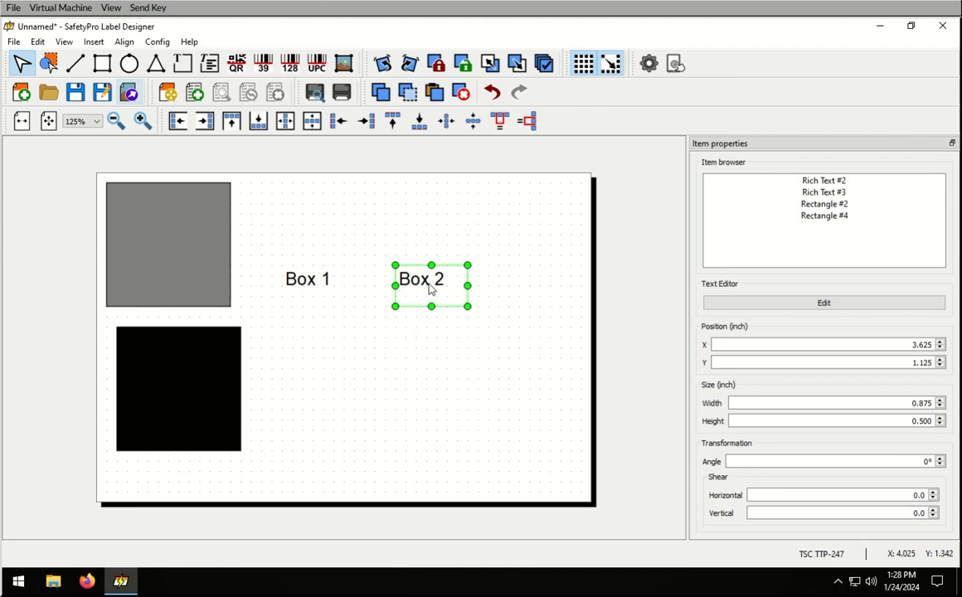
click(513, 354)
click(419, 286)
click(440, 94)
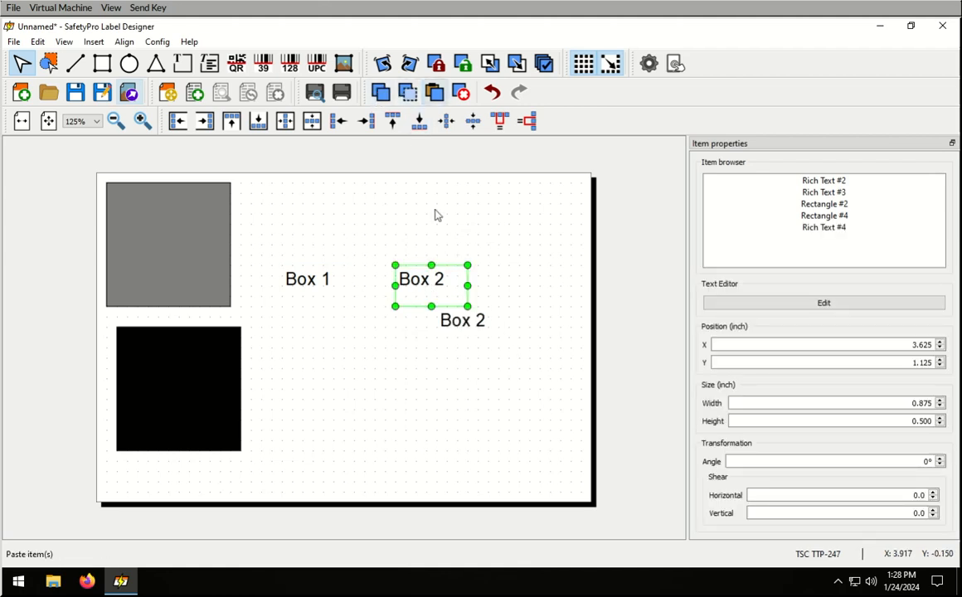
- Move the pasted Box 2 text to X 4.500 in, Y 1.500 in and change its wording to Box 3
drag(458, 321, 486, 311)
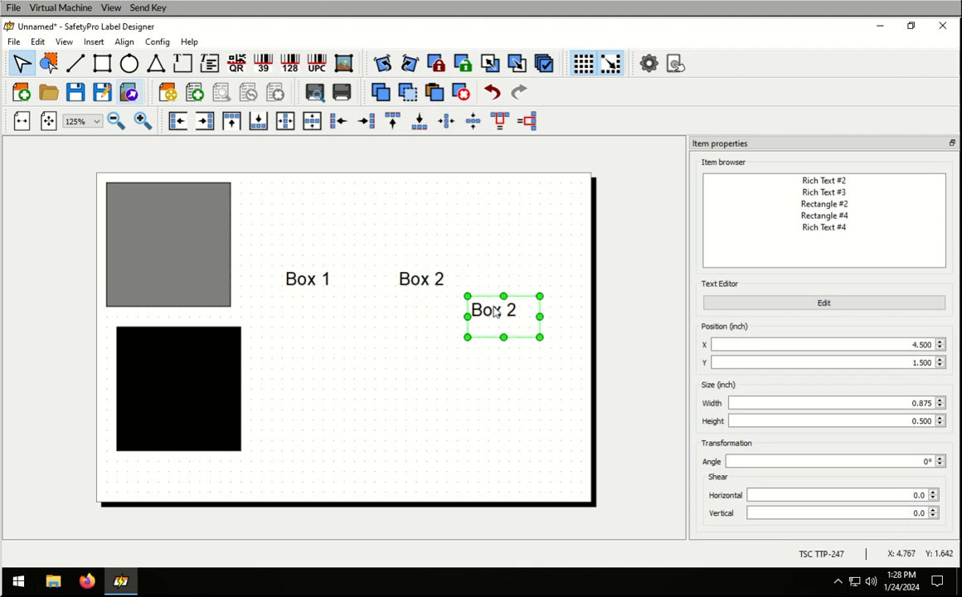
click(815, 302)
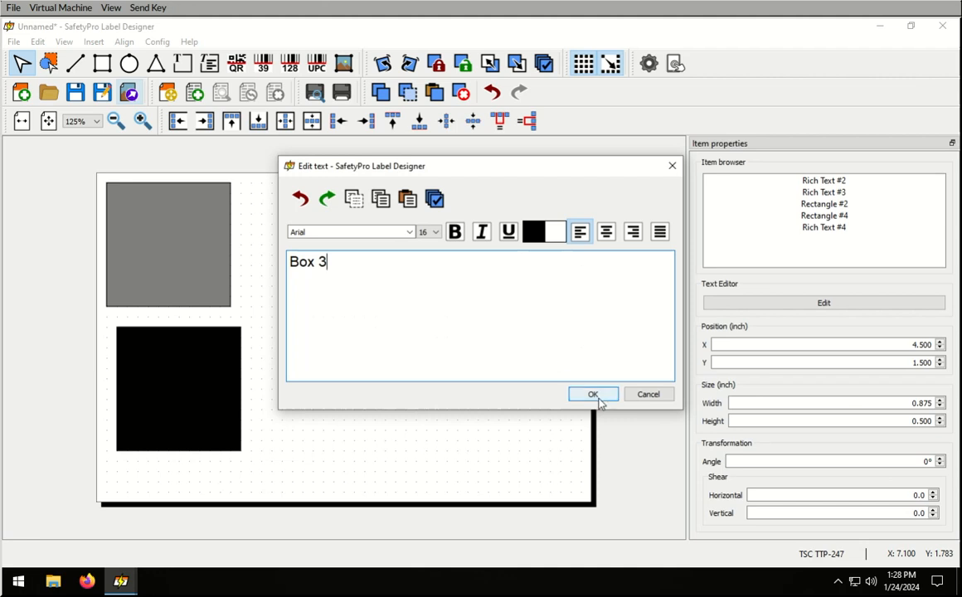
click(590, 393)
- Move the Box 2 text closer to Box 1 and space all three text boxes horizontally with a 0.25 in gap
click(397, 300)
drag(397, 303, 335, 303)
drag(563, 373, 255, 230)
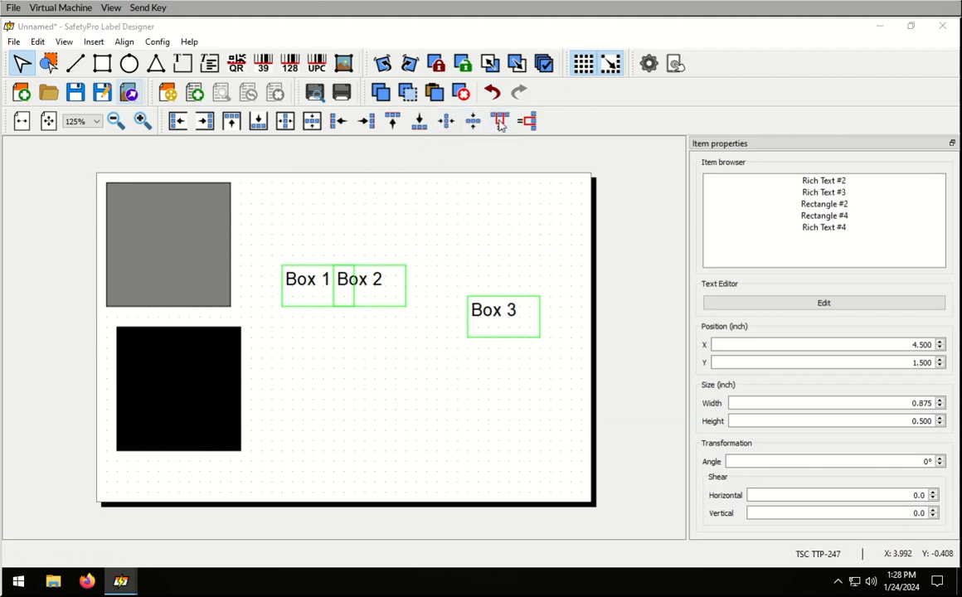
click(452, 119)
click(452, 289)
double_click(452, 288)
text(0.25)
click(459, 308)
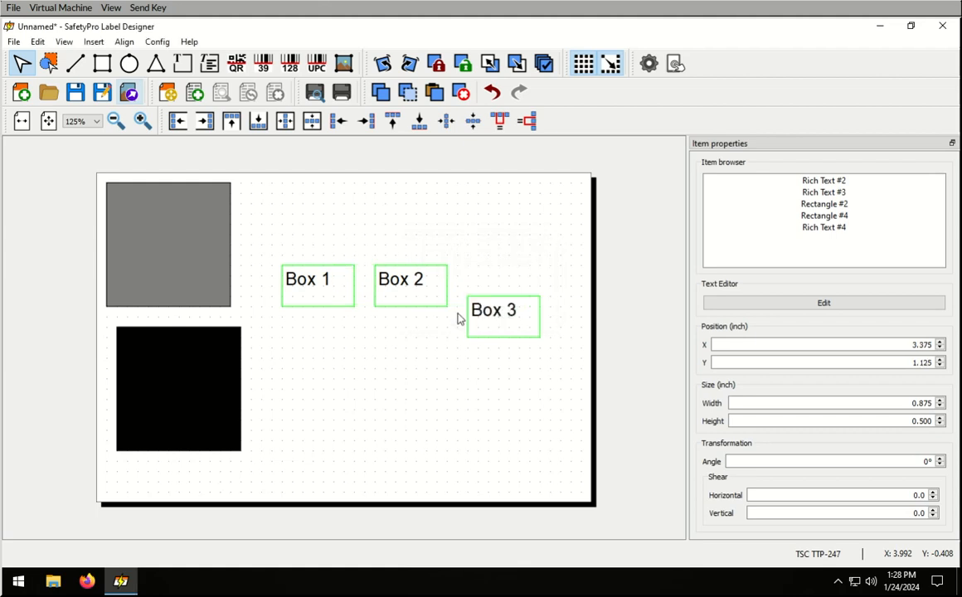
- Top-align the three text boxes, move them up together to Y 1.125 in and clear the selection
click(392, 120)
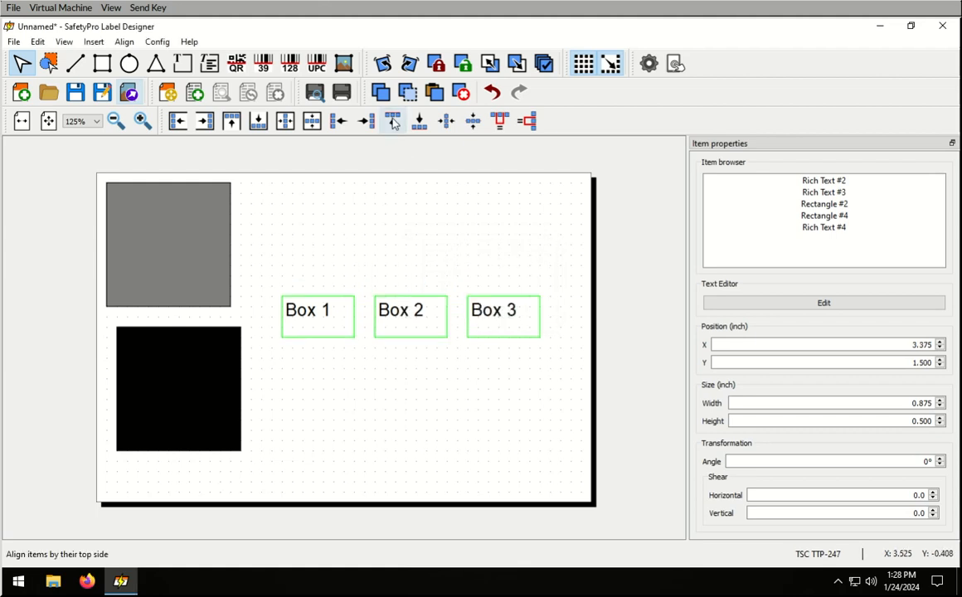
drag(389, 328, 397, 281)
click(429, 403)
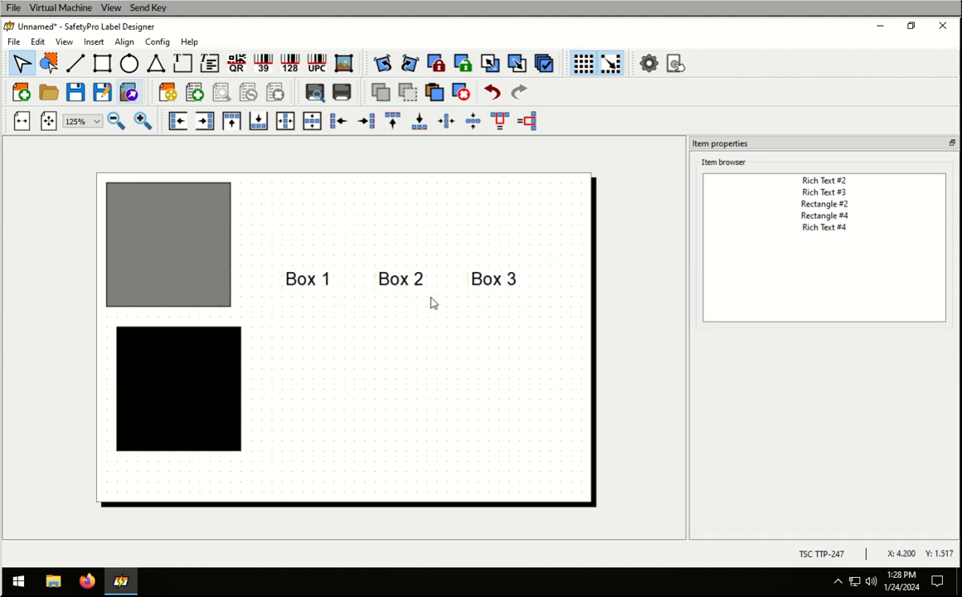
- Left-align the gray and black squares and move them together to X 0.375 in, with the black one at Y 2.125 in
drag(272, 477, 116, 240)
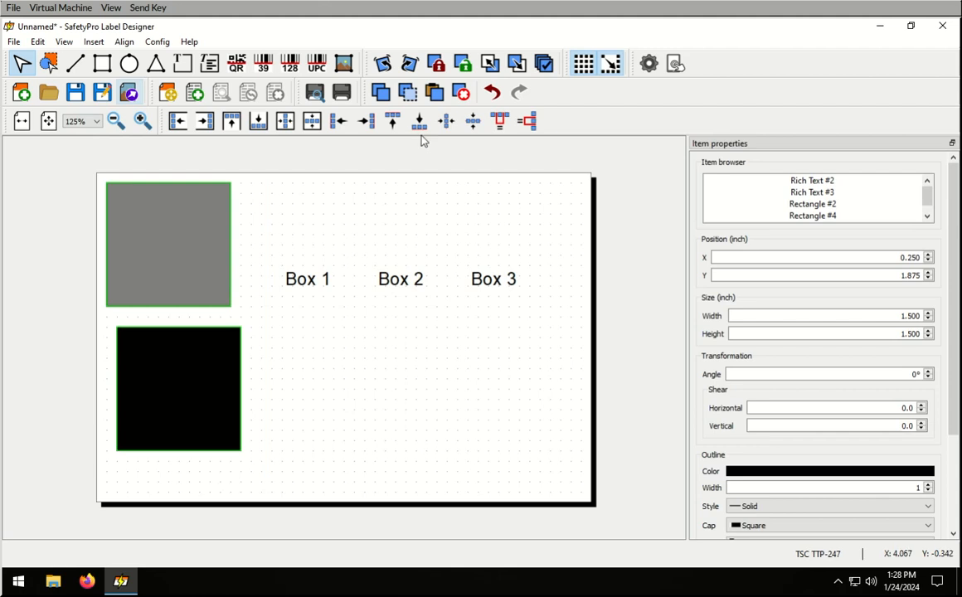
click(344, 122)
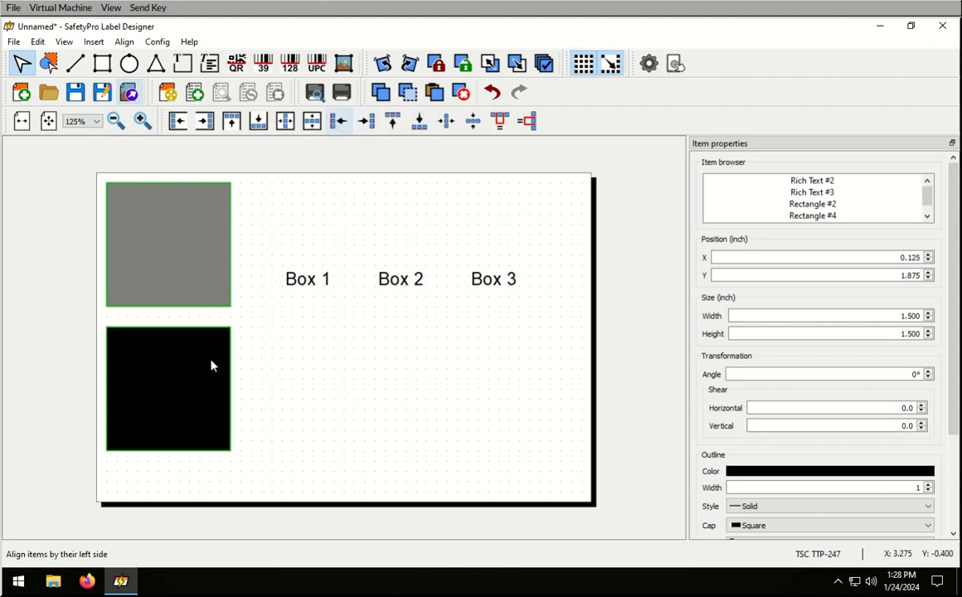
drag(170, 275, 189, 300)
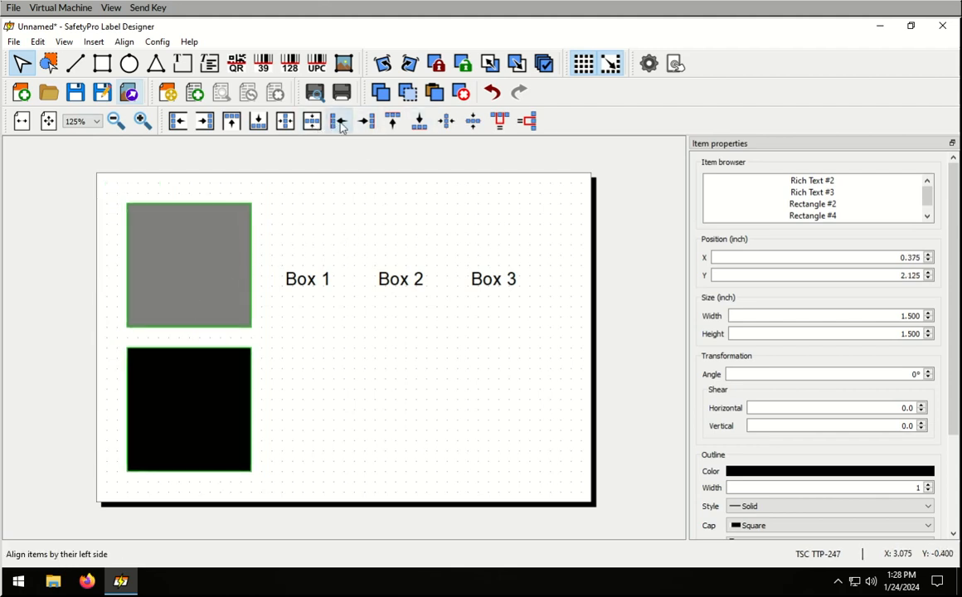
click(374, 220)
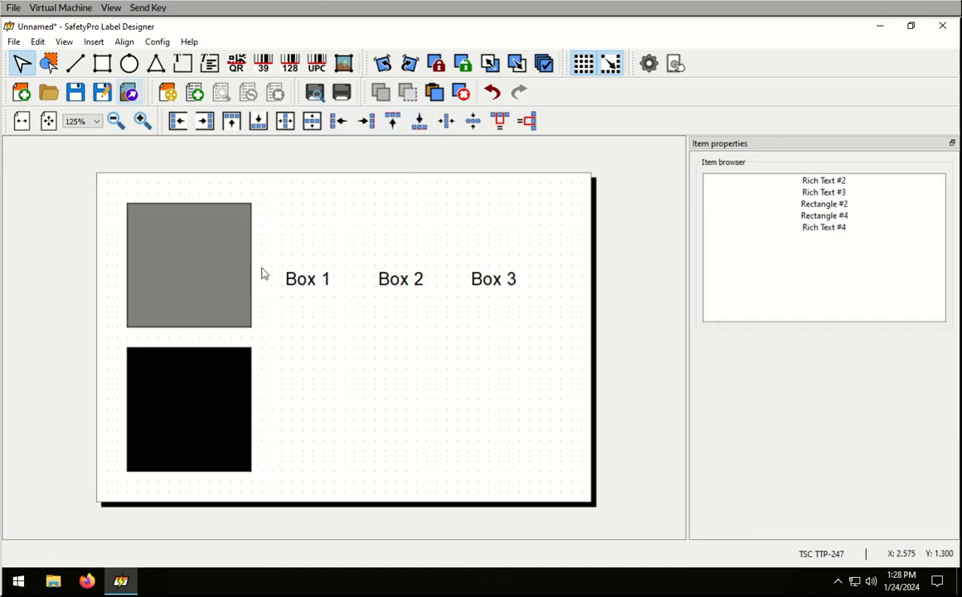
- Swap the squares, putting the black one at X 0.375, Y 0.125 in and the gray one at X 1.125, Y 2.125 in
drag(216, 266, 376, 392)
drag(237, 408, 238, 243)
drag(329, 383, 235, 395)
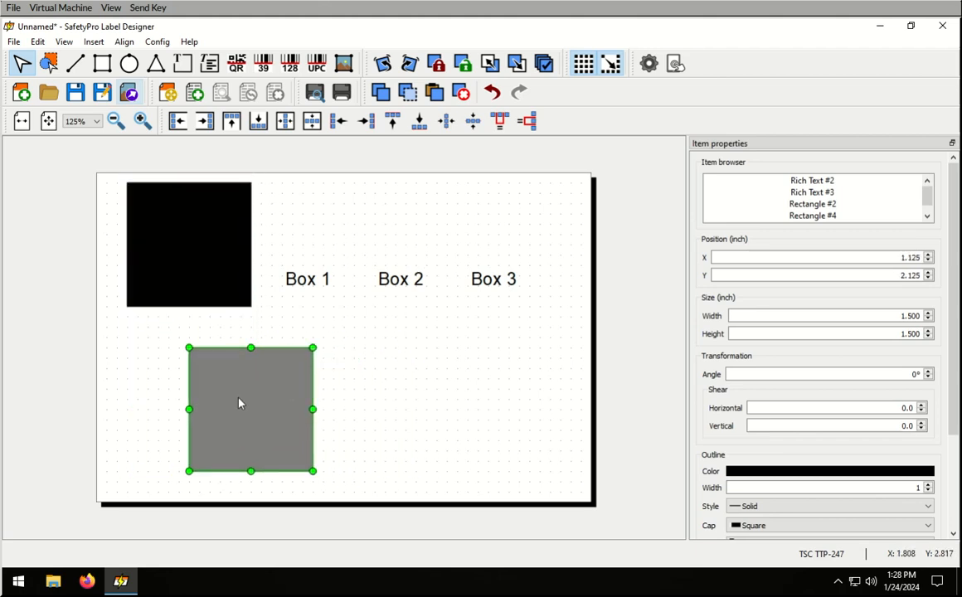
- Center the gray square on the label horizontally and vertically, and align the black square to the label's vertical middle
click(286, 121)
click(311, 121)
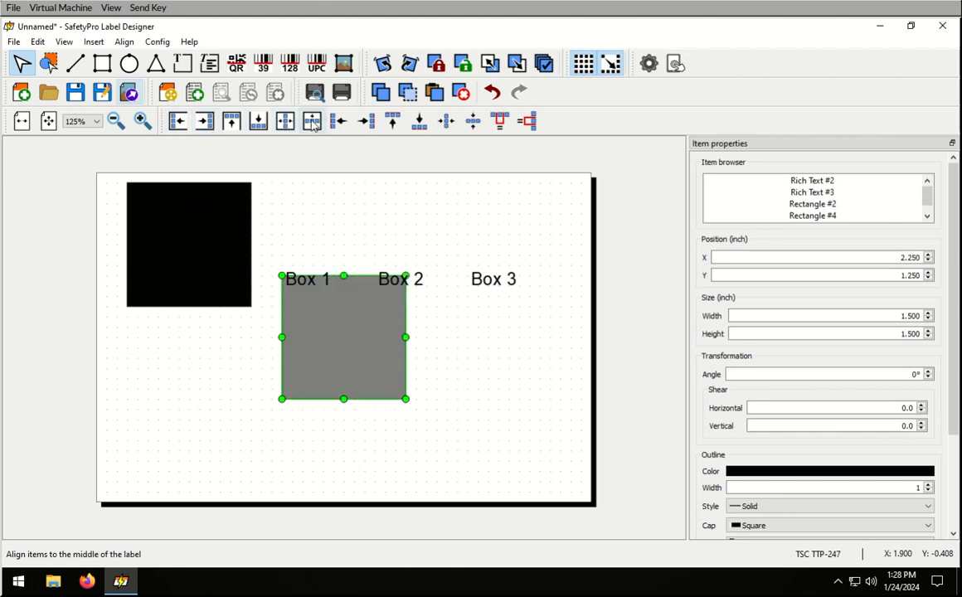
click(236, 251)
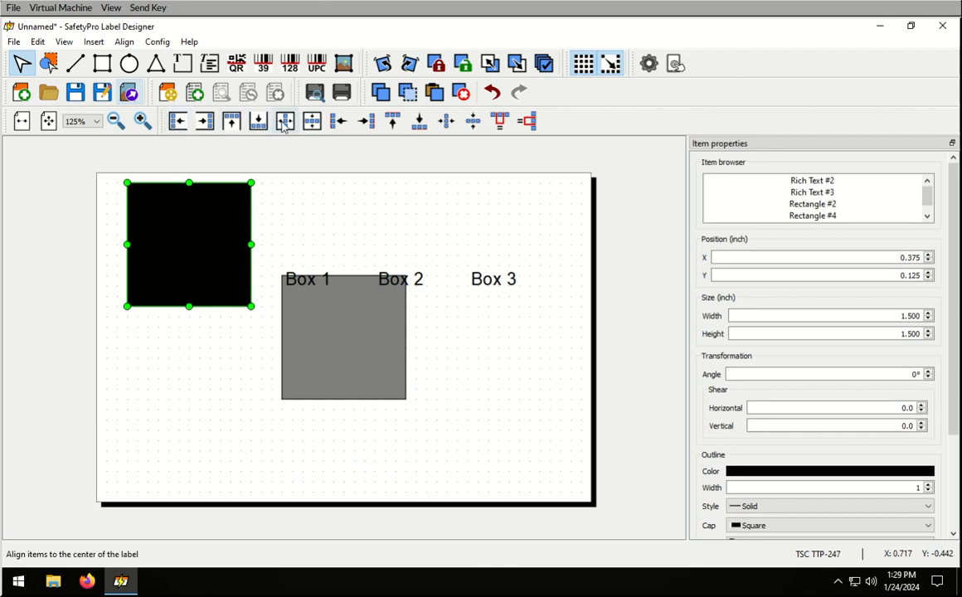
click(312, 123)
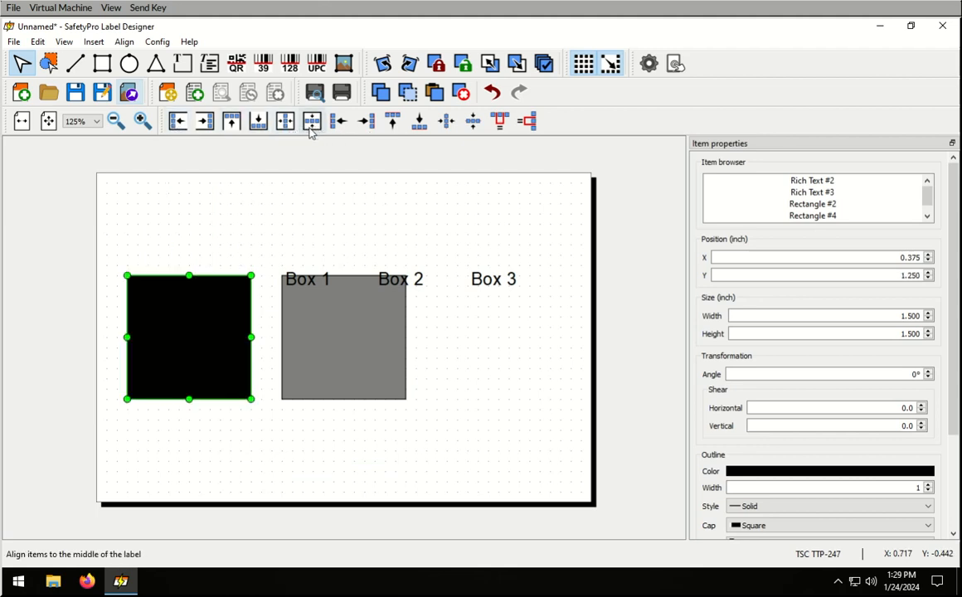
- Try aligning the black square to the label's left edge and right edge, and move it back to X 0.375 in
click(182, 122)
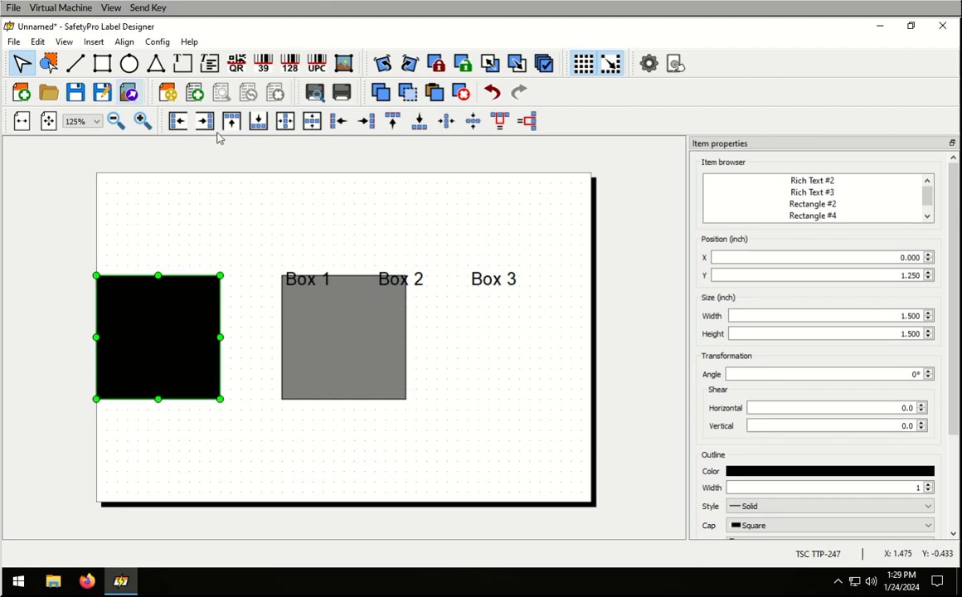
click(204, 121)
drag(485, 377, 199, 377)
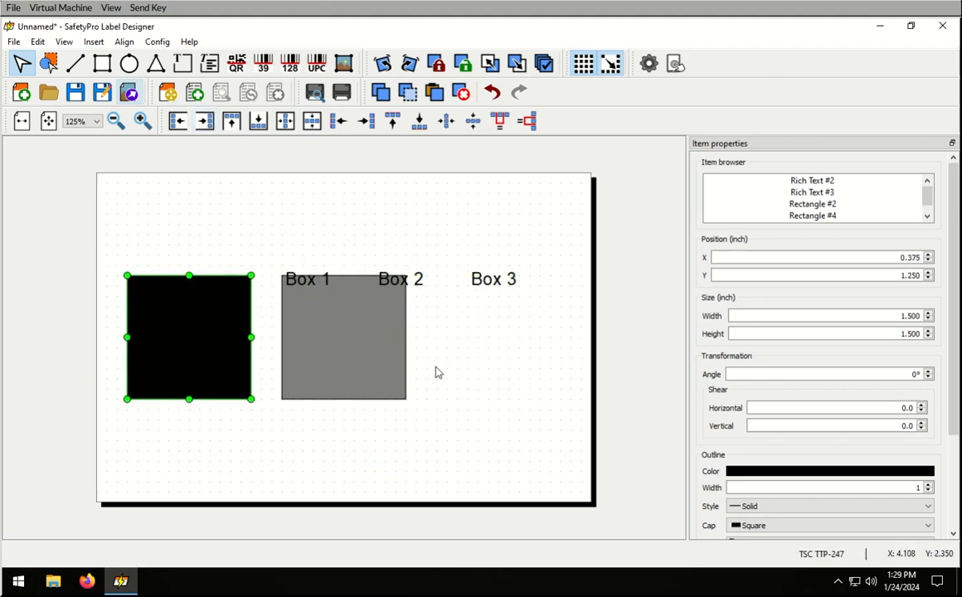
- Move the gray square away from the text boxes, partly under the black square's lower-right corner, and leave nothing selected
drag(372, 320, 283, 414)
drag(266, 227, 539, 318)
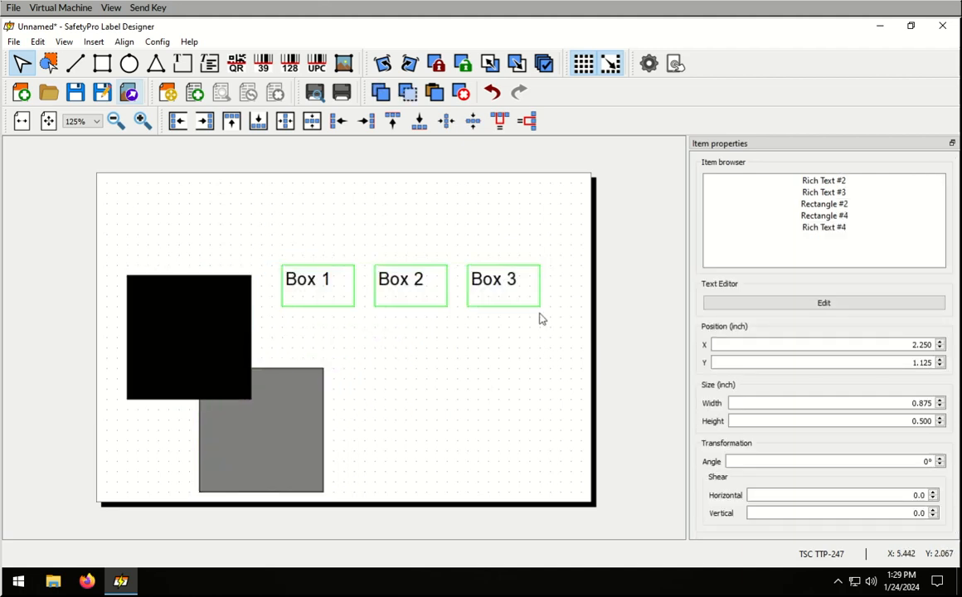
click(462, 371)
- Move Box 1 above and Box 3 below Box 2, and left-align the three text boxes in a column at X 3.500 in
drag(337, 293, 399, 231)
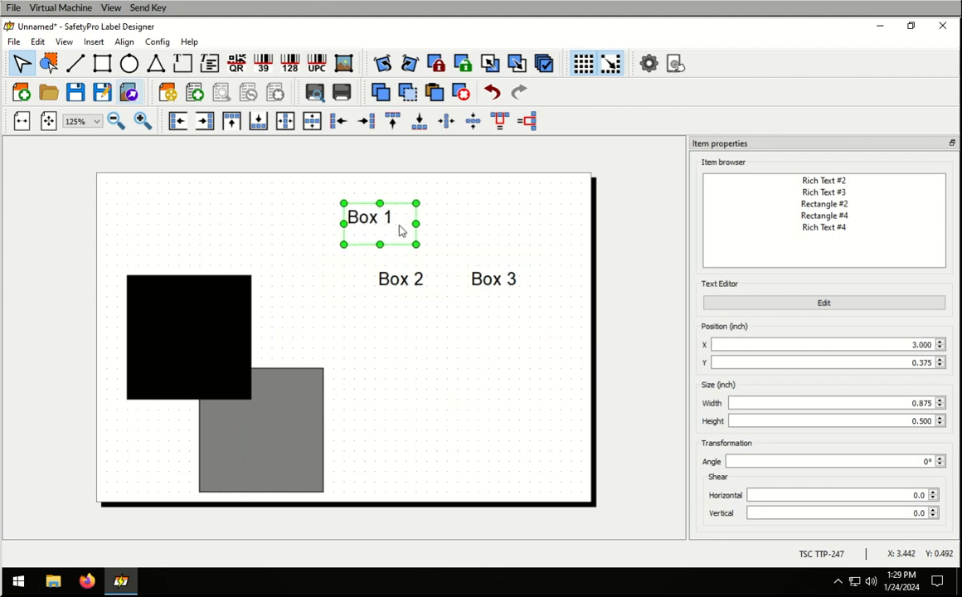
drag(490, 280, 411, 323)
drag(320, 192, 514, 391)
click(338, 121)
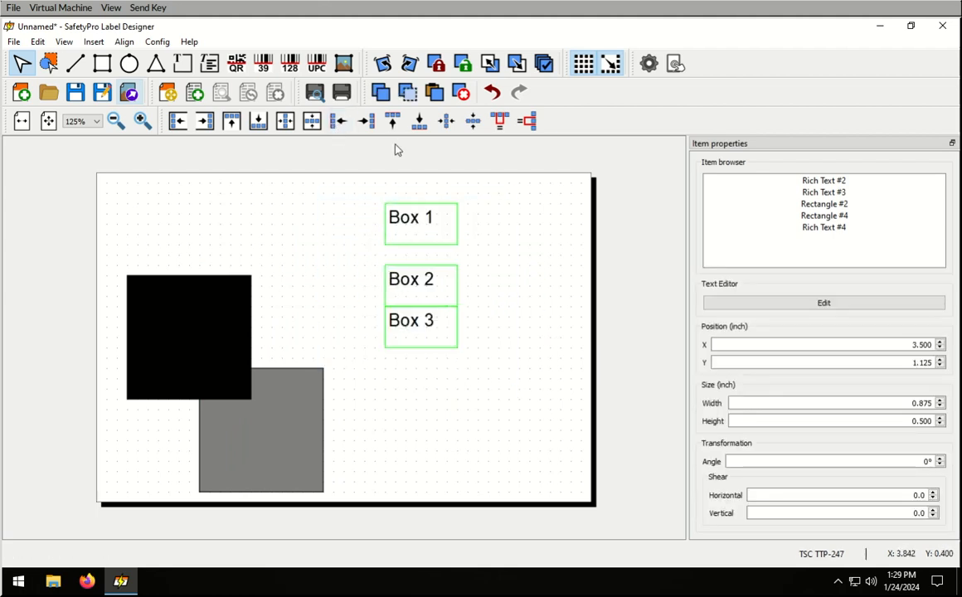
- Space the three text boxes vertically with a 0.25 in gap and move the column to X 4.125 in, with Box 2 at Y 1.875 in
click(473, 121)
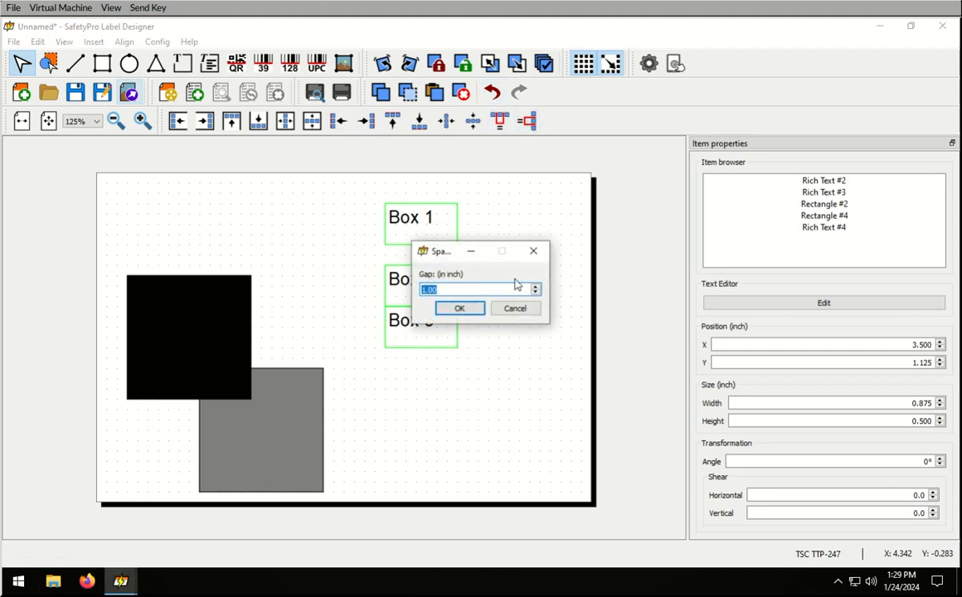
text(.12)
text(5)
click(460, 308)
drag(412, 287, 470, 355)
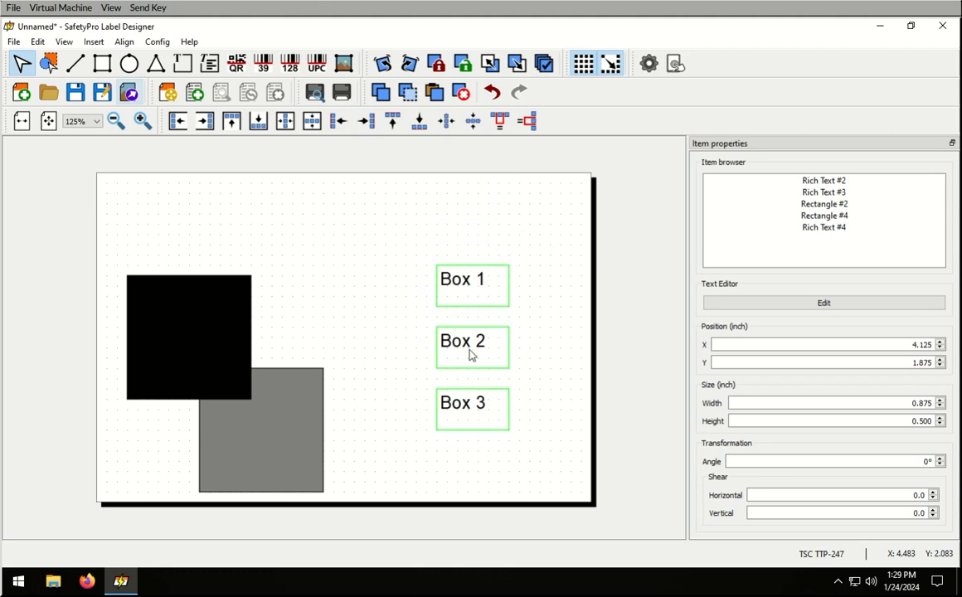
- Move the gray square beside the black square to X 2.000 in, Y 1.250 in
click(311, 379)
drag(273, 427, 321, 325)
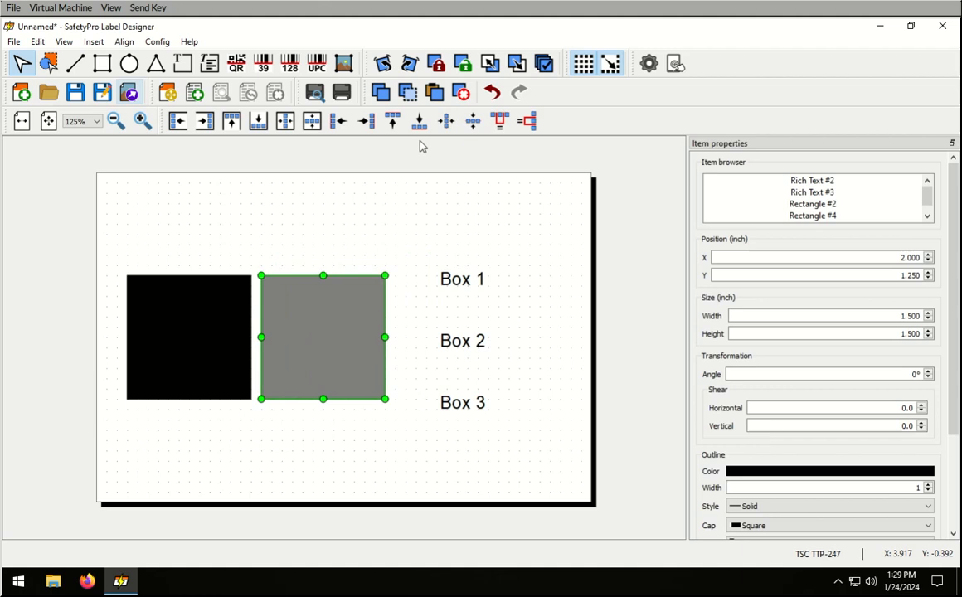
click(155, 42)
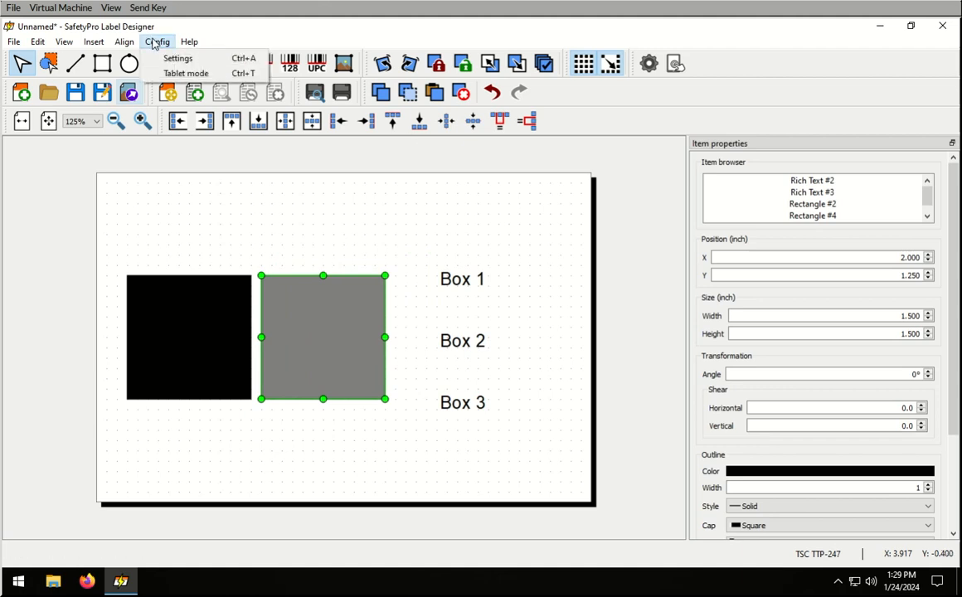
mouse_move(129, 48)
mouse_move(97, 50)
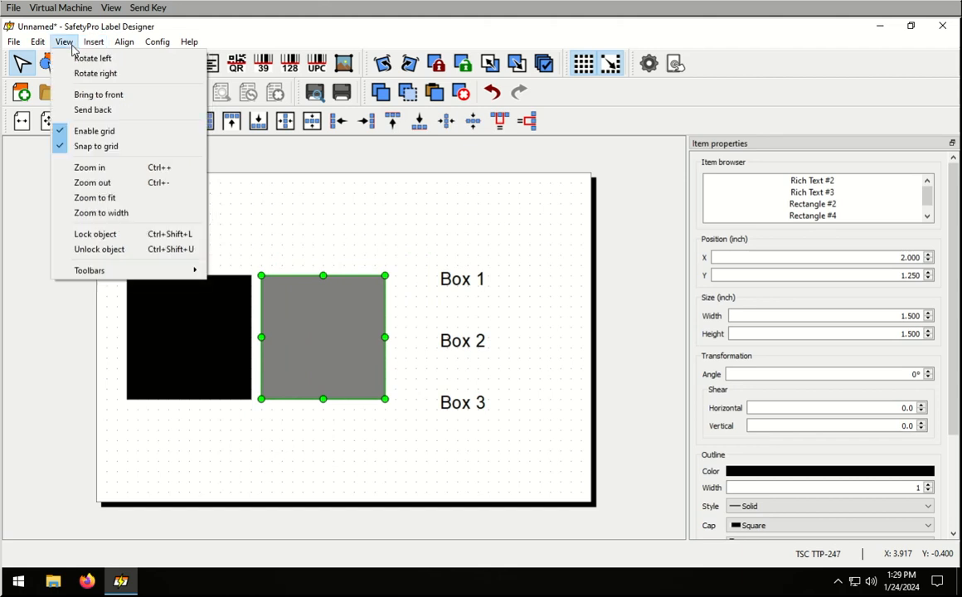
mouse_move(41, 49)
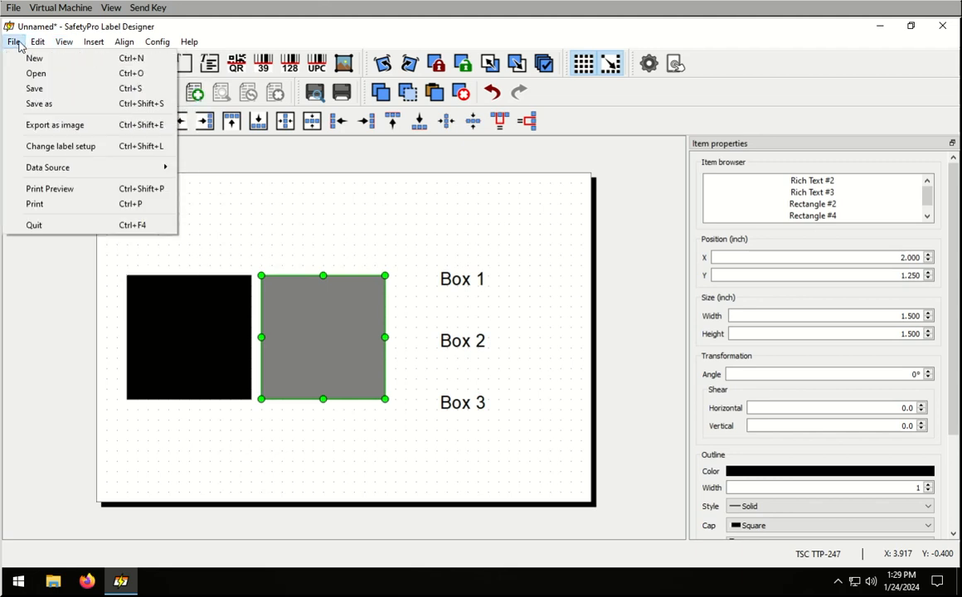
click(224, 166)
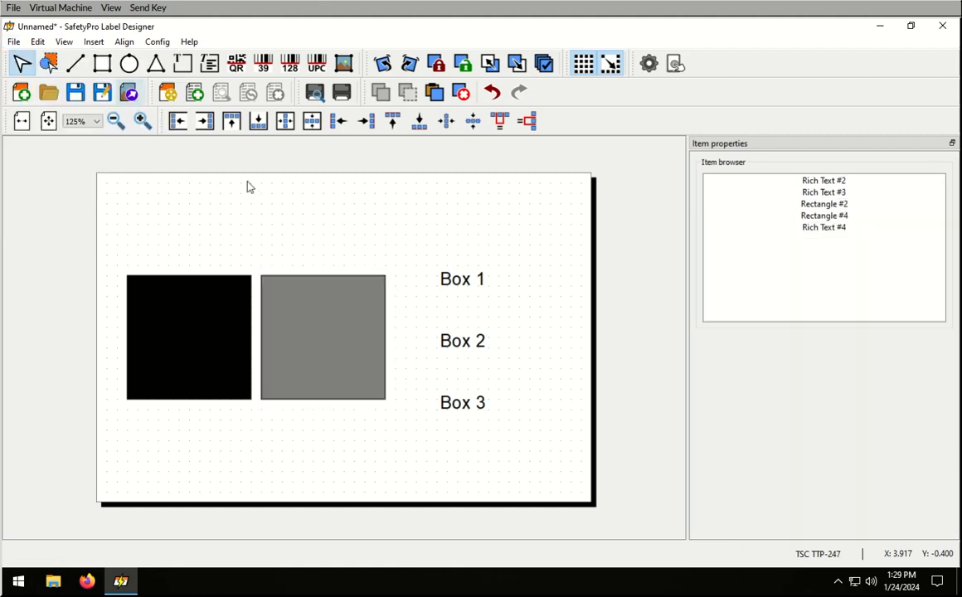
click(154, 326)
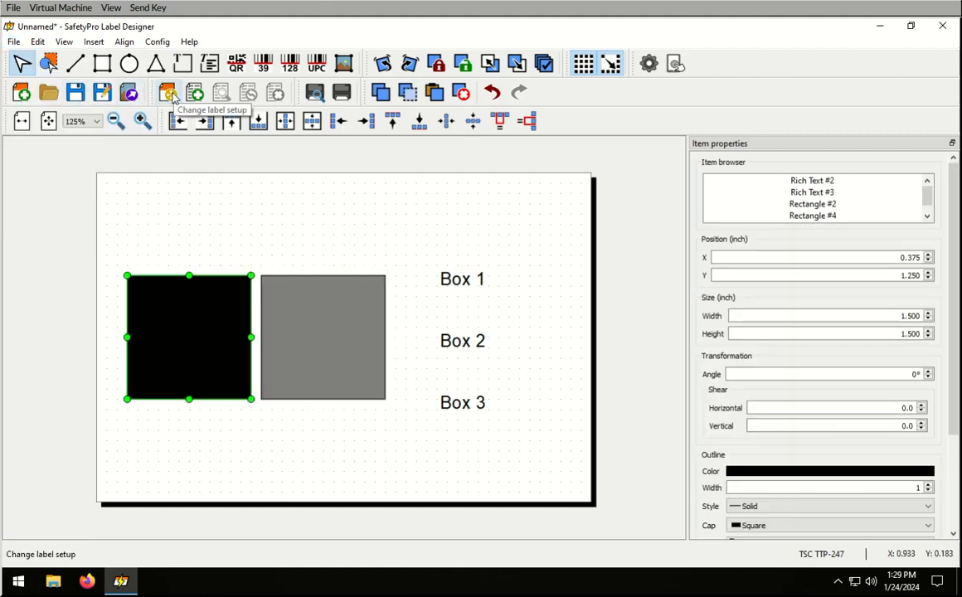
- Change the label setup to a length of 7.0 in
click(169, 93)
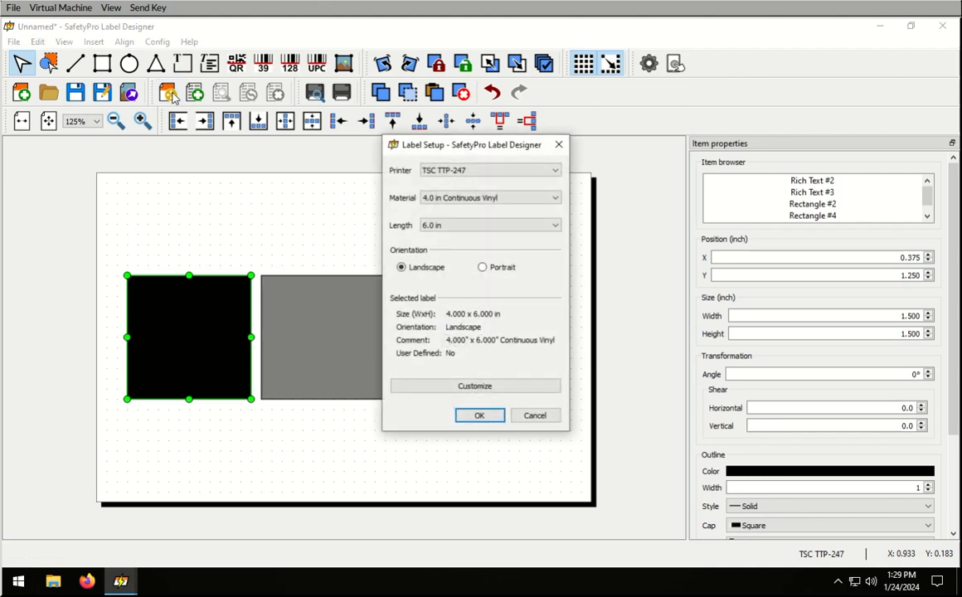
click(439, 225)
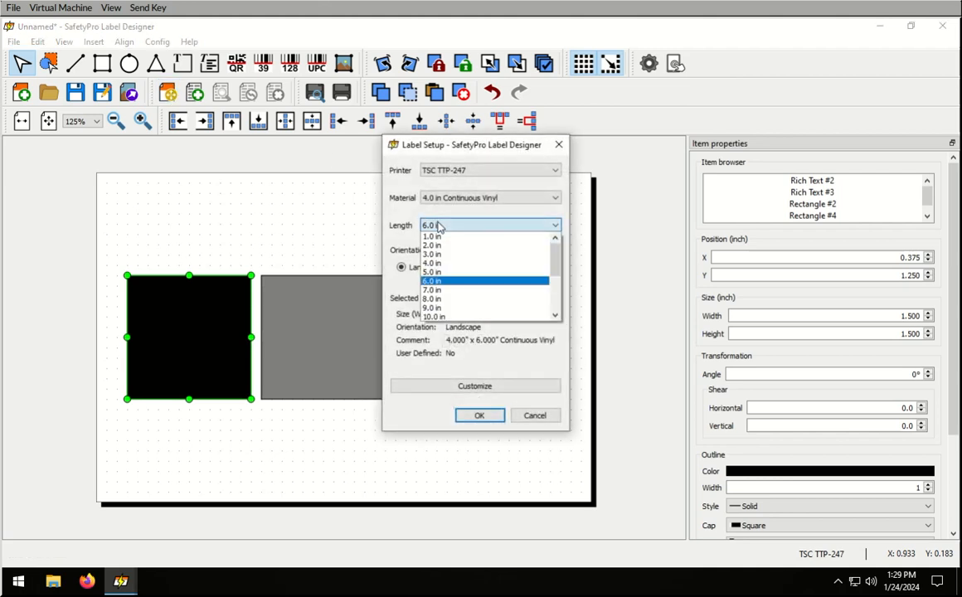
click(433, 289)
click(481, 416)
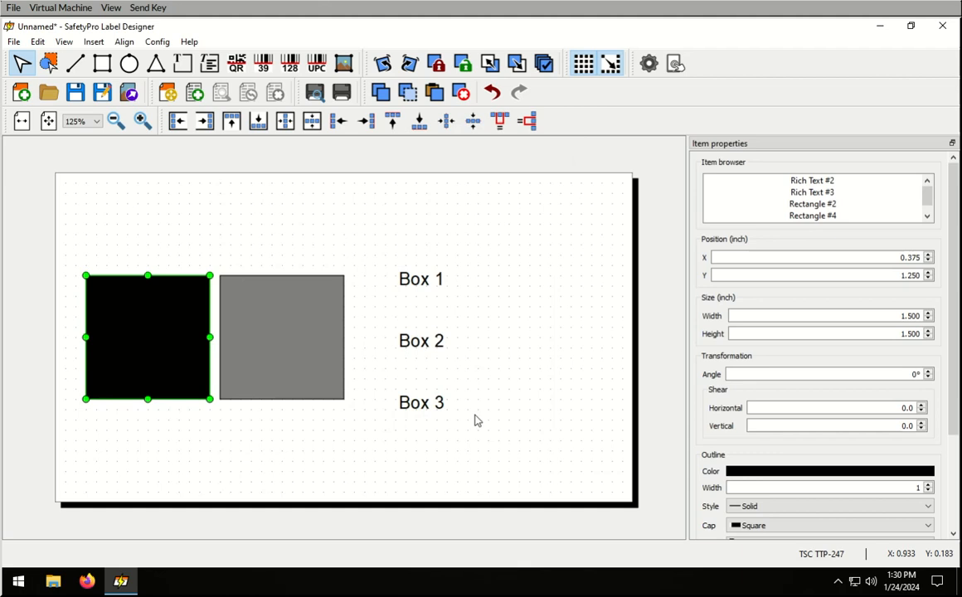
click(13, 46)
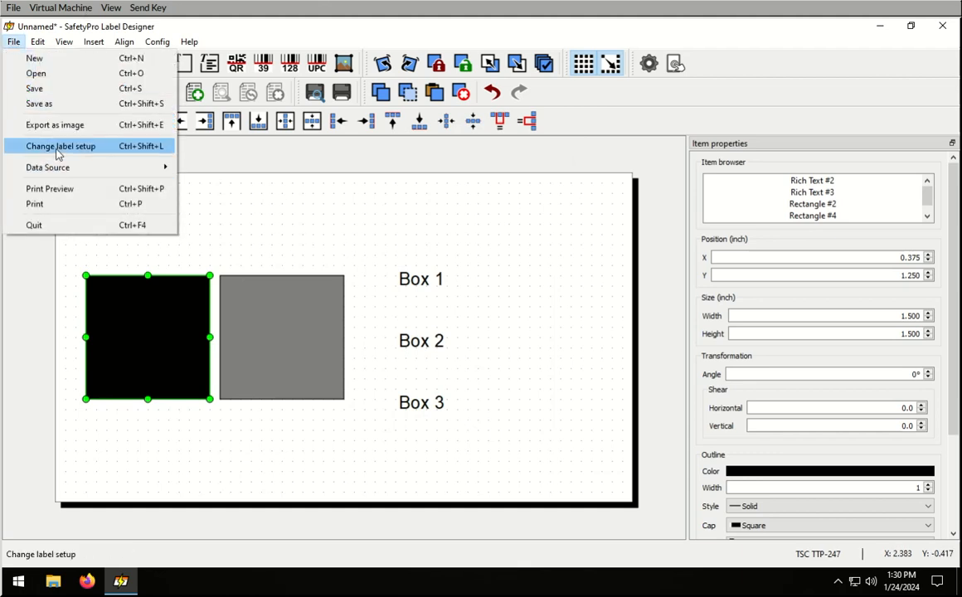
click(233, 160)
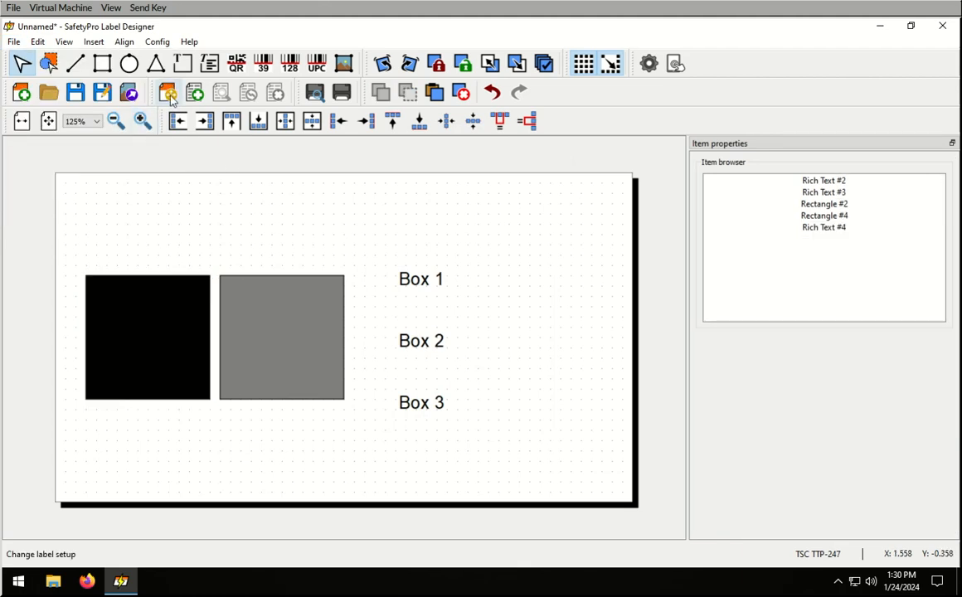